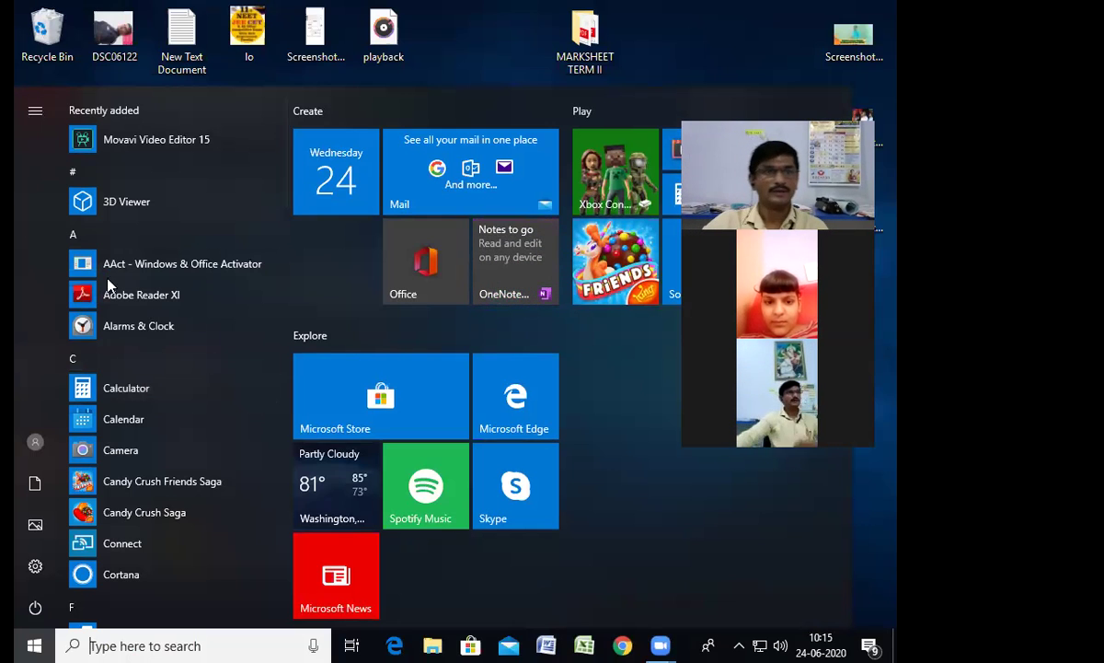
Launch LibreOffice Calc with a blank spreadsheet and maximize its window.
scroll(191, 391, "down", 3)
scroll(190, 394, "down", 3)
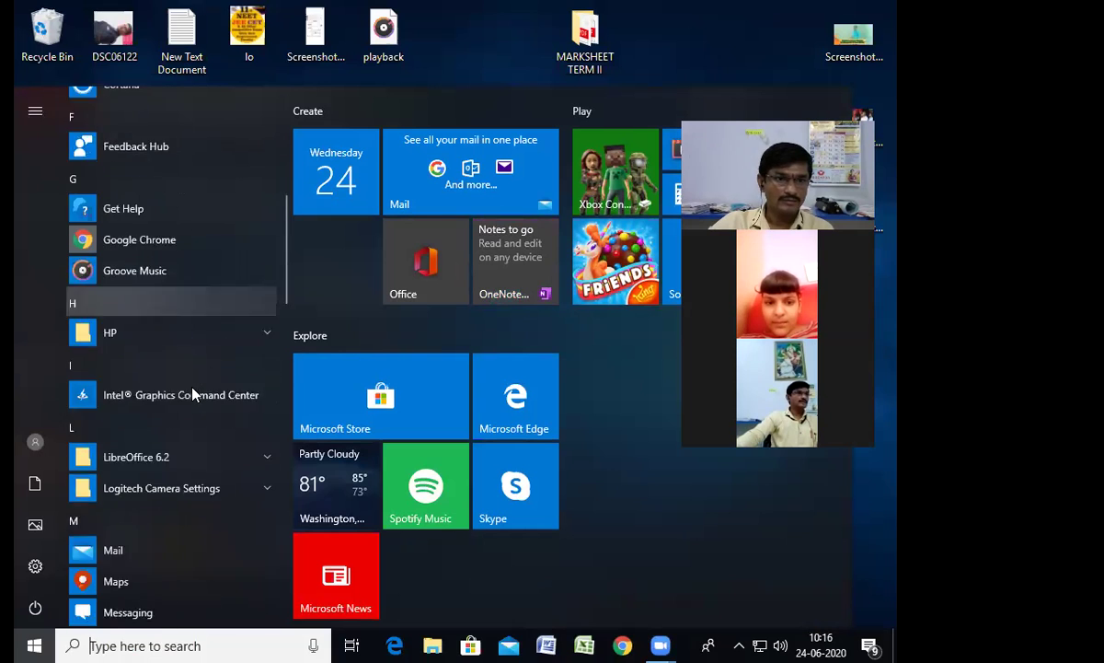
left_click(181, 389)
scroll(191, 426, "down", 2)
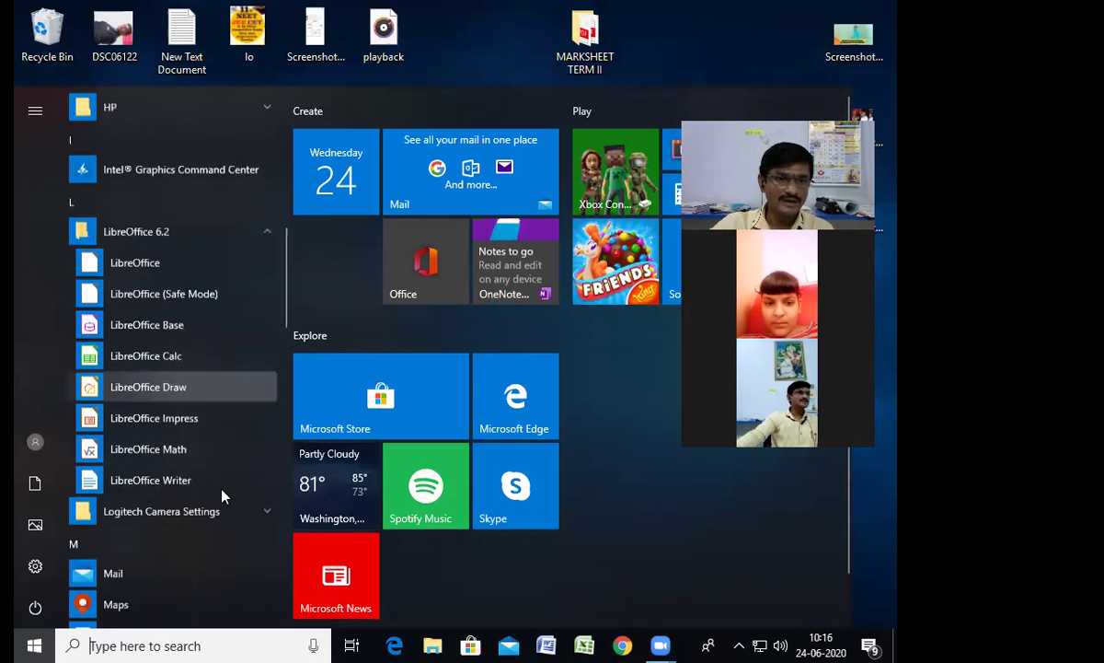
left_click(180, 351)
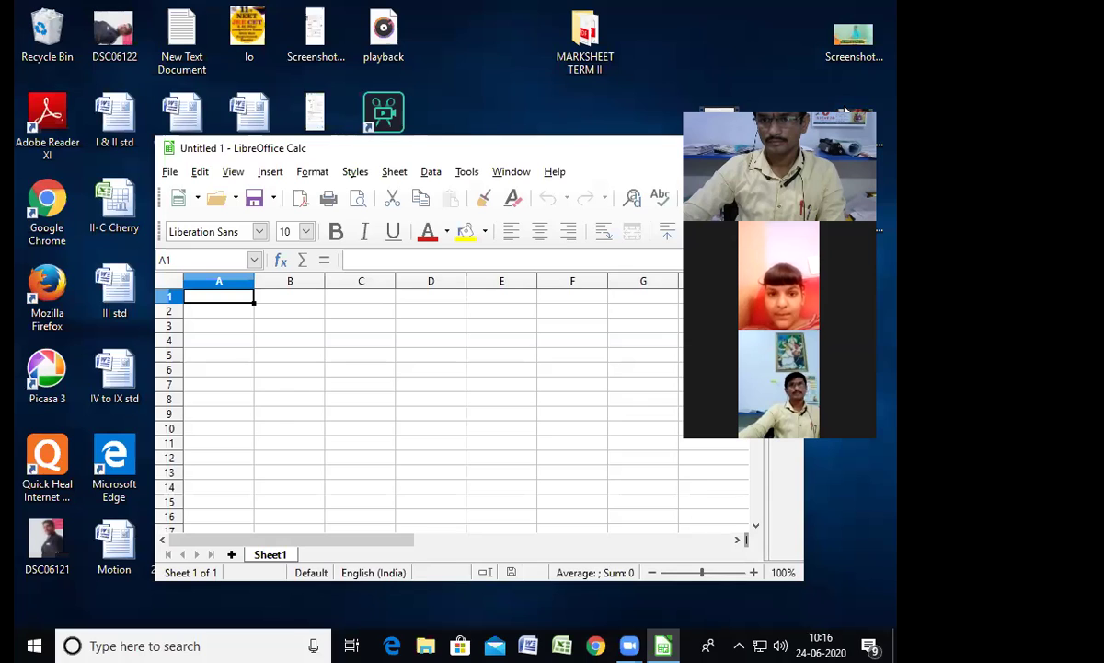
left_click(563, 407)
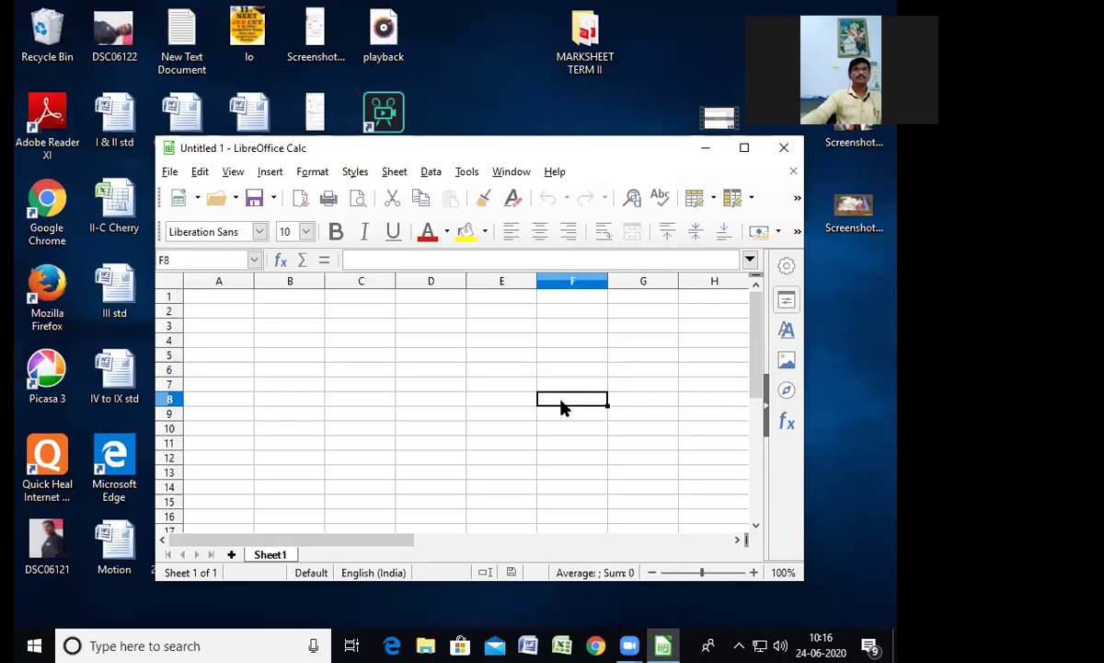
key("super+Up")
Enter the column heading "Students Name" in cell A1.
left_click(60, 155)
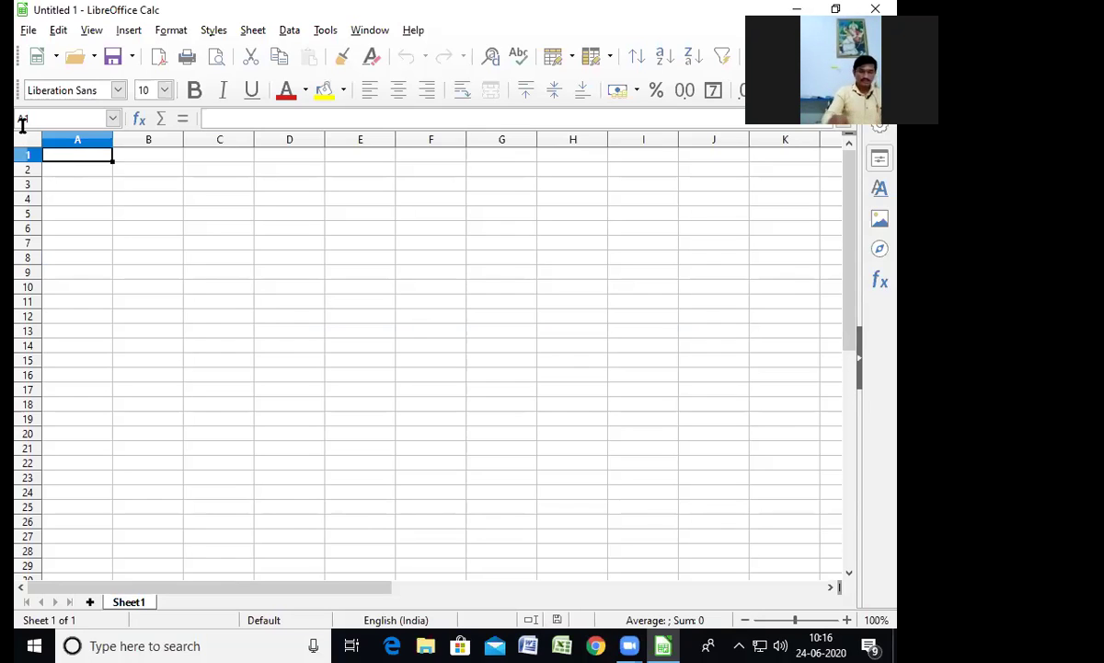
type("S")
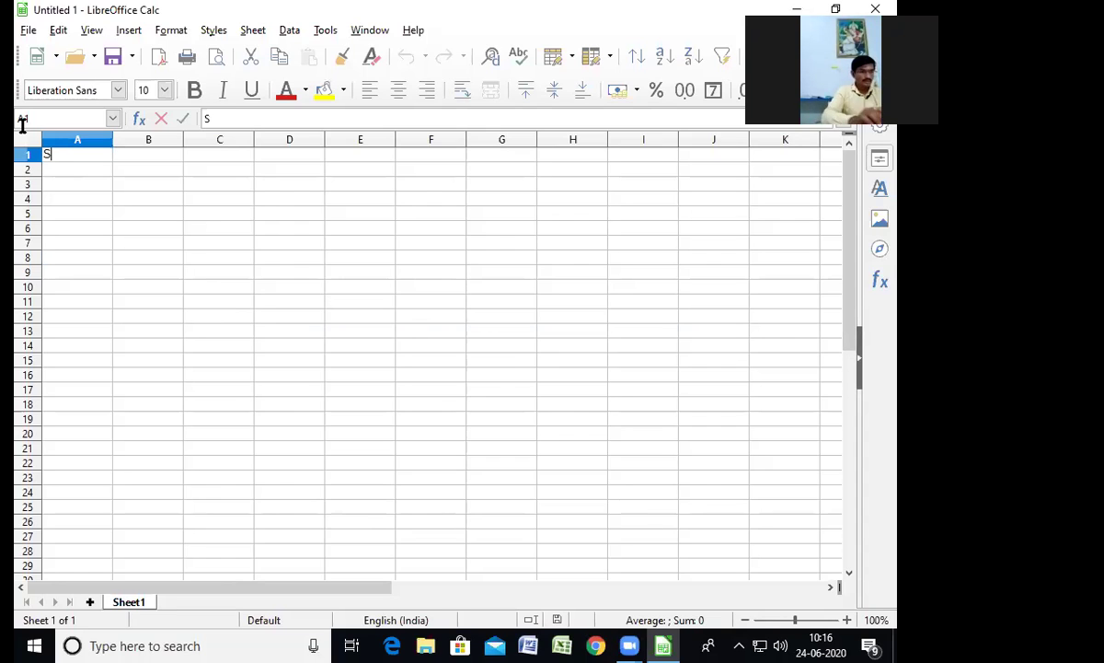
type("tudents")
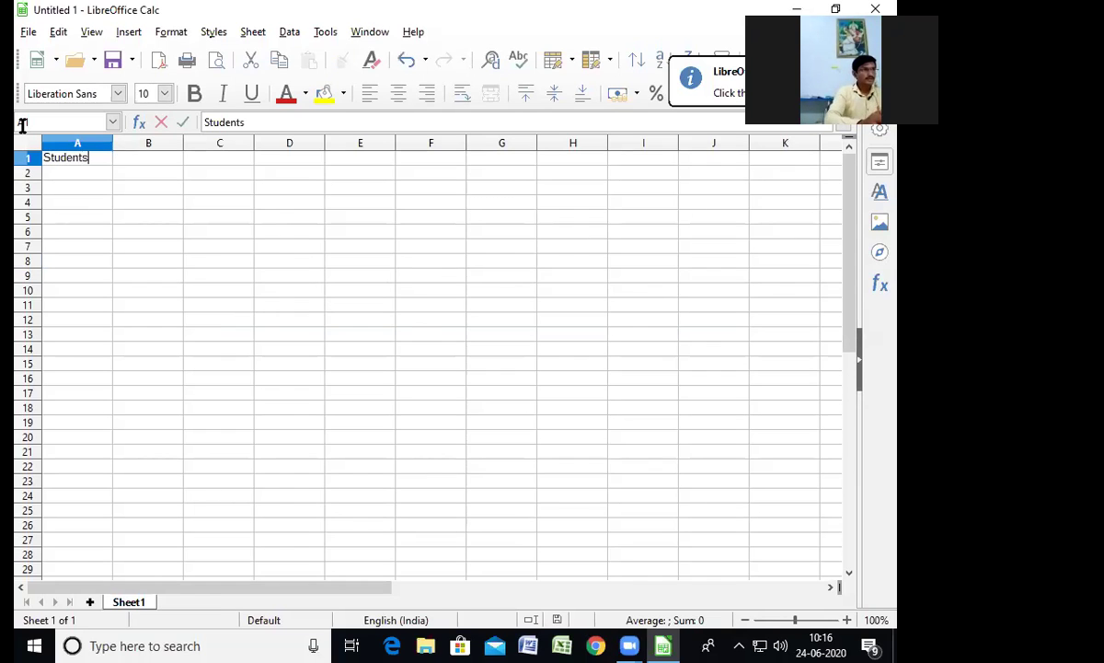
type(" anme")
key("BackSpace")
key("BackSpace")
key("BackSpace")
key("BackSpace")
type("Name")
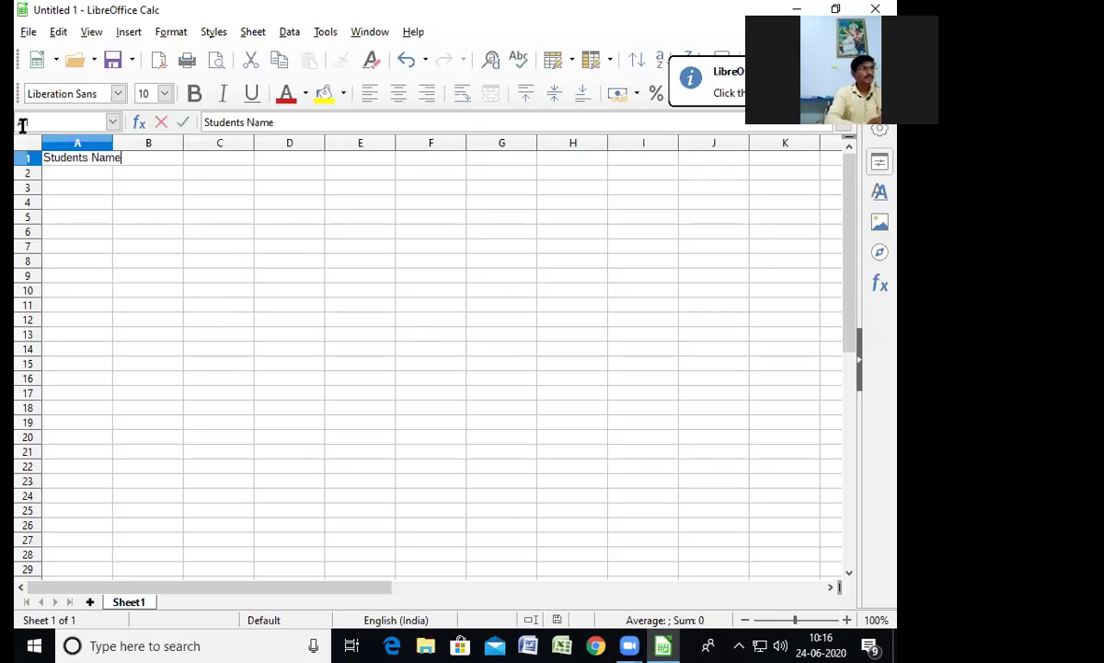
key("Tab")
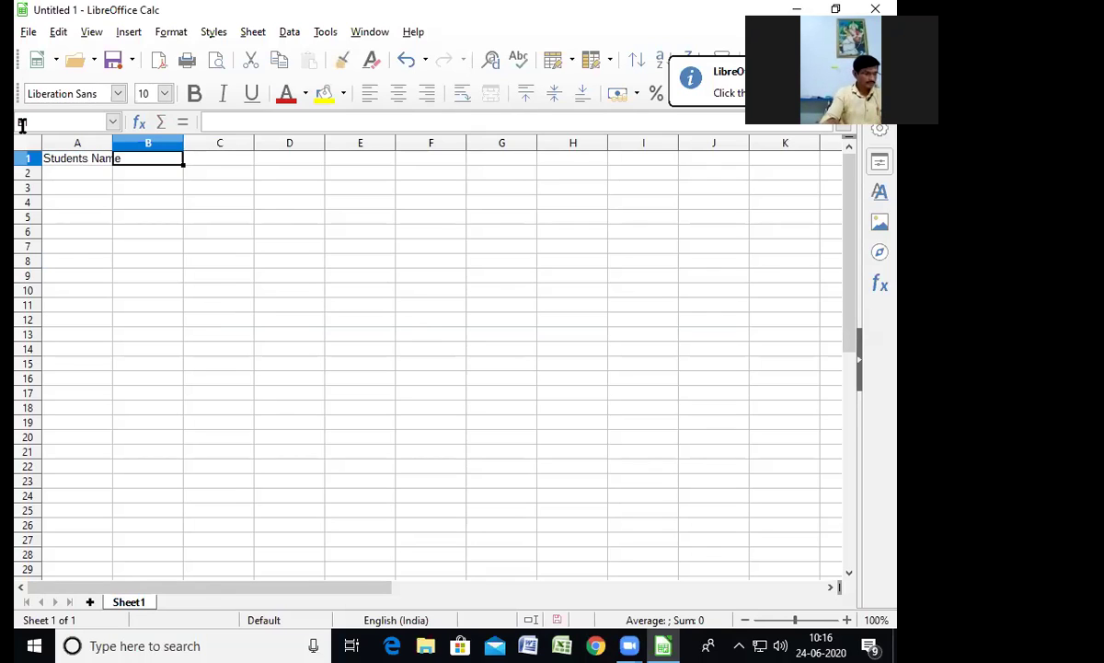
Enter the subject heading "English(100)" in cell B1.
type("Engl")
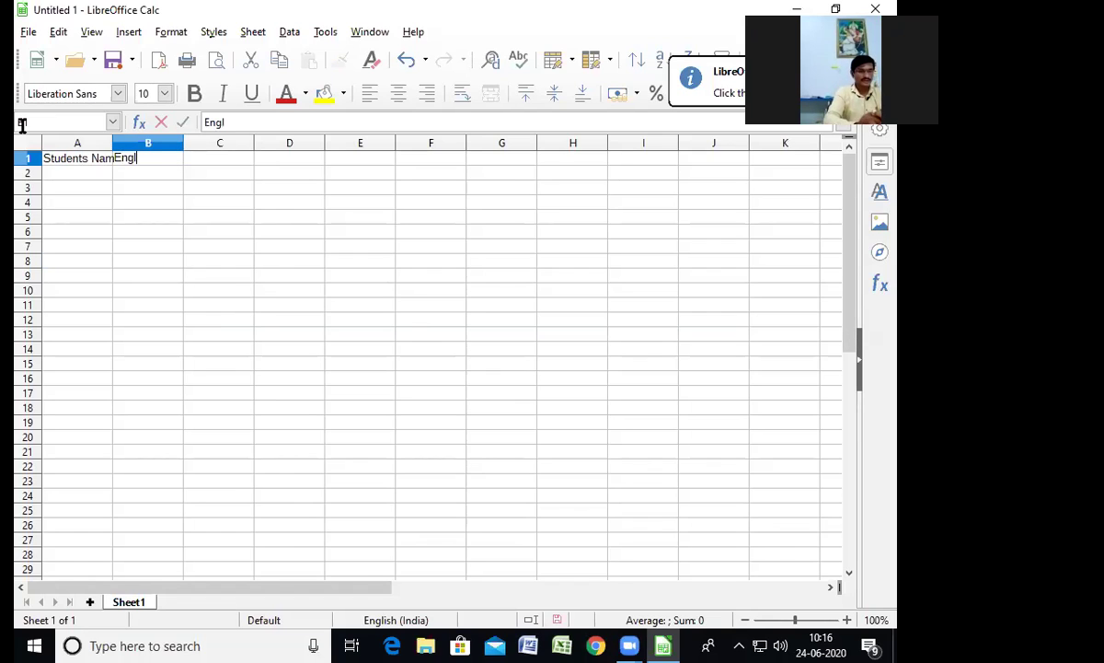
type("ish")
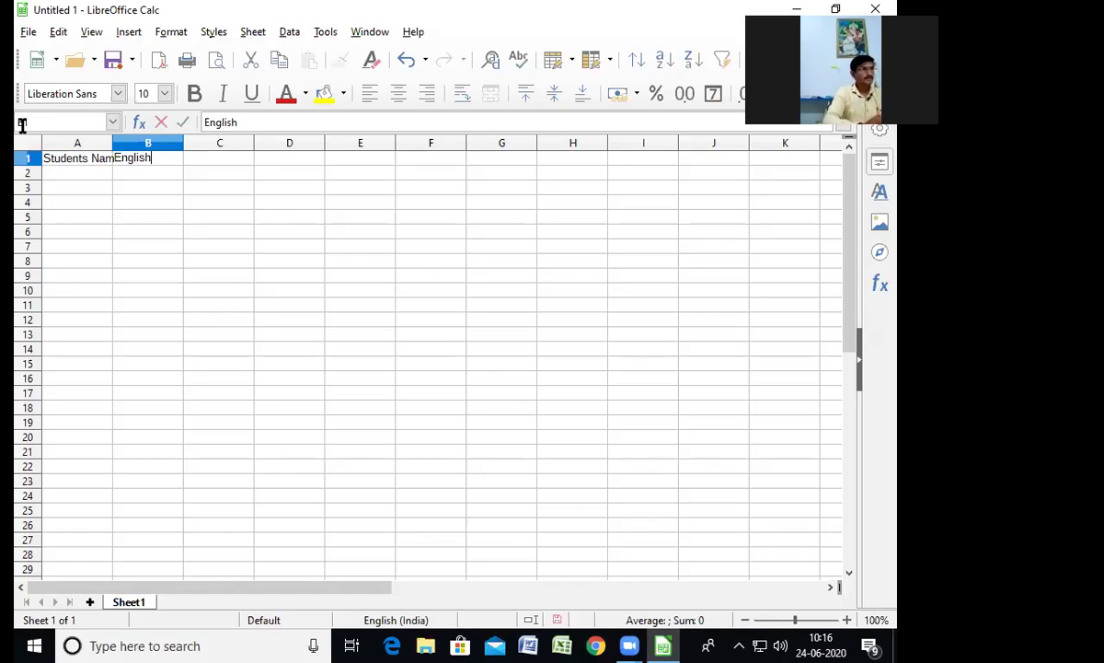
key("Return")
key("Return")
type("8")
key("BackSpace")
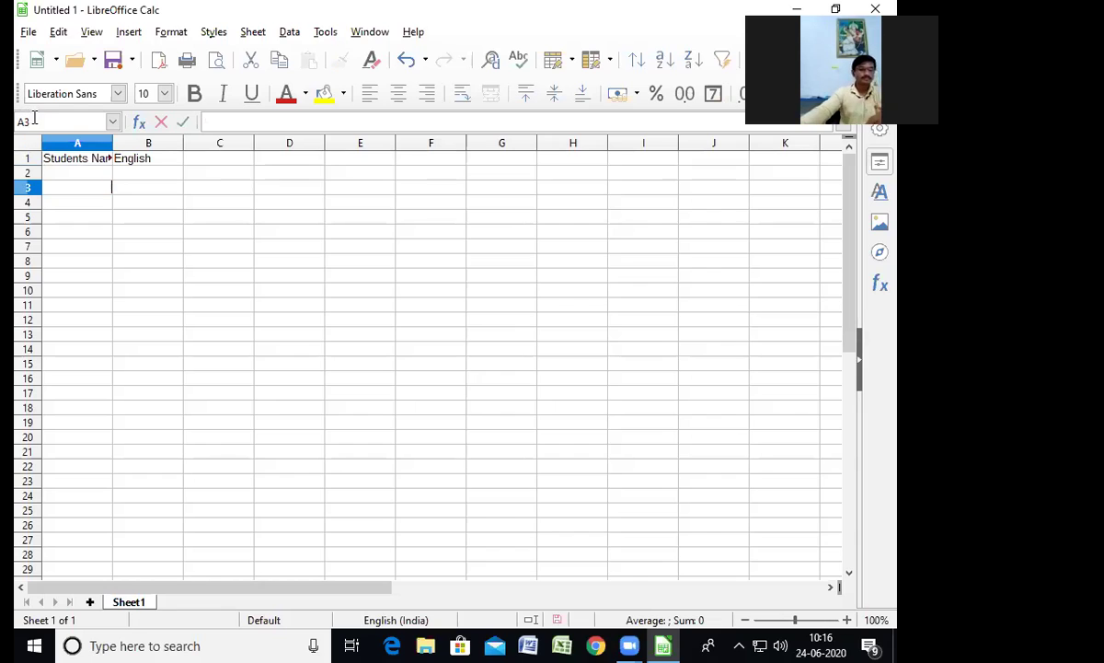
left_click(162, 162)
type("(100")
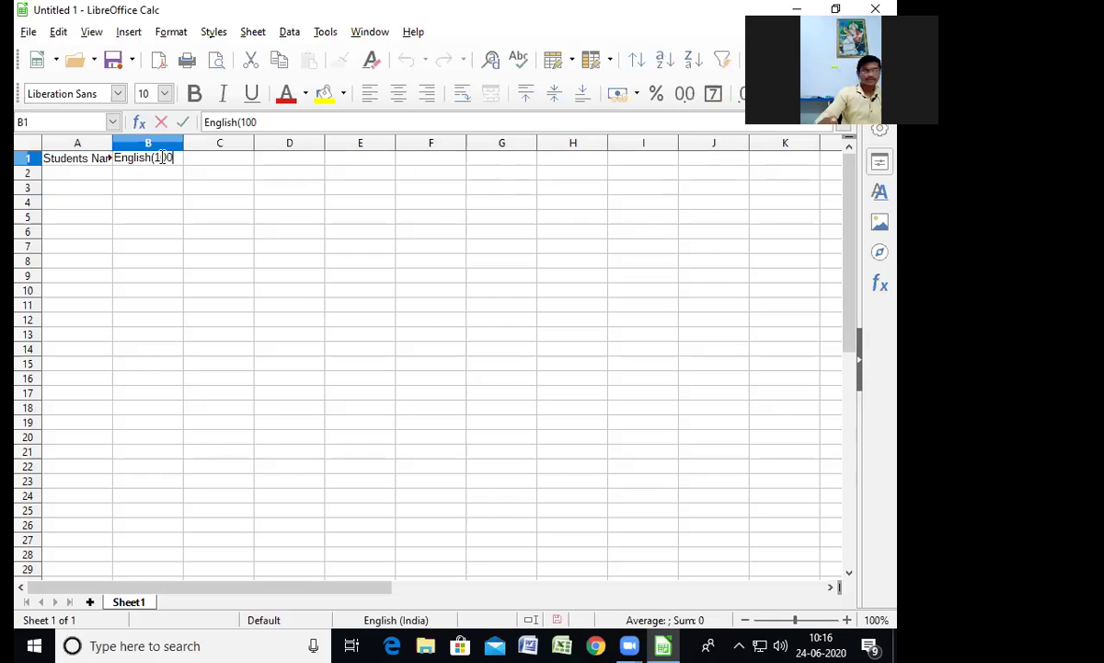
type(")")
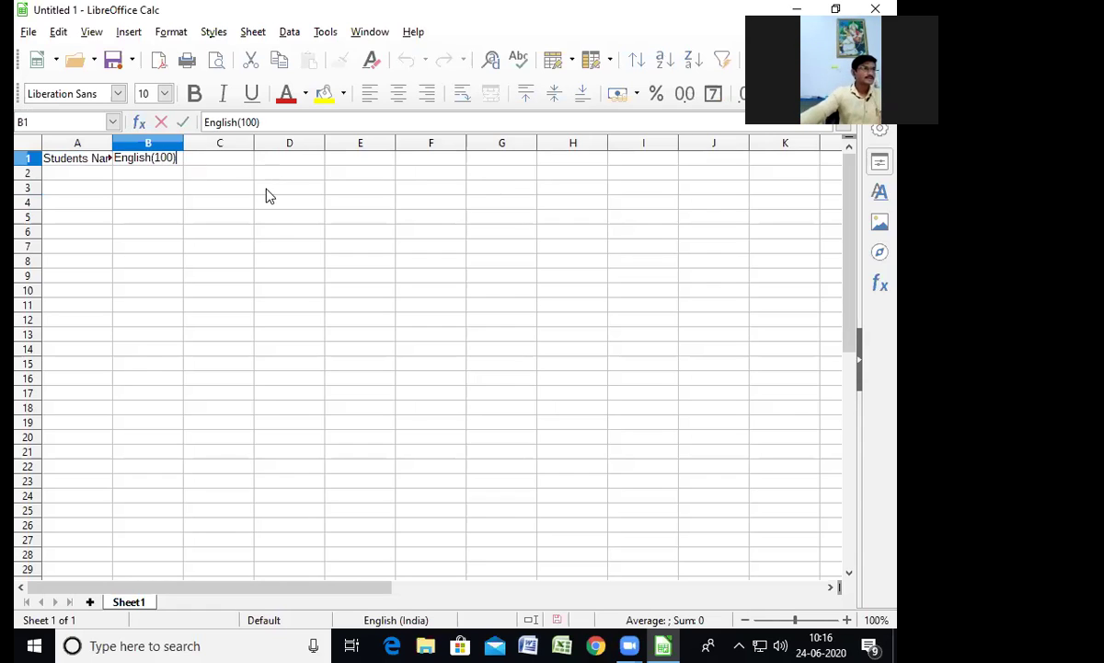
Copy the heading text of cell B1 into cells C1, D1 and E1.
left_click_drag(181, 157, 109, 161)
key("ctrl+c")
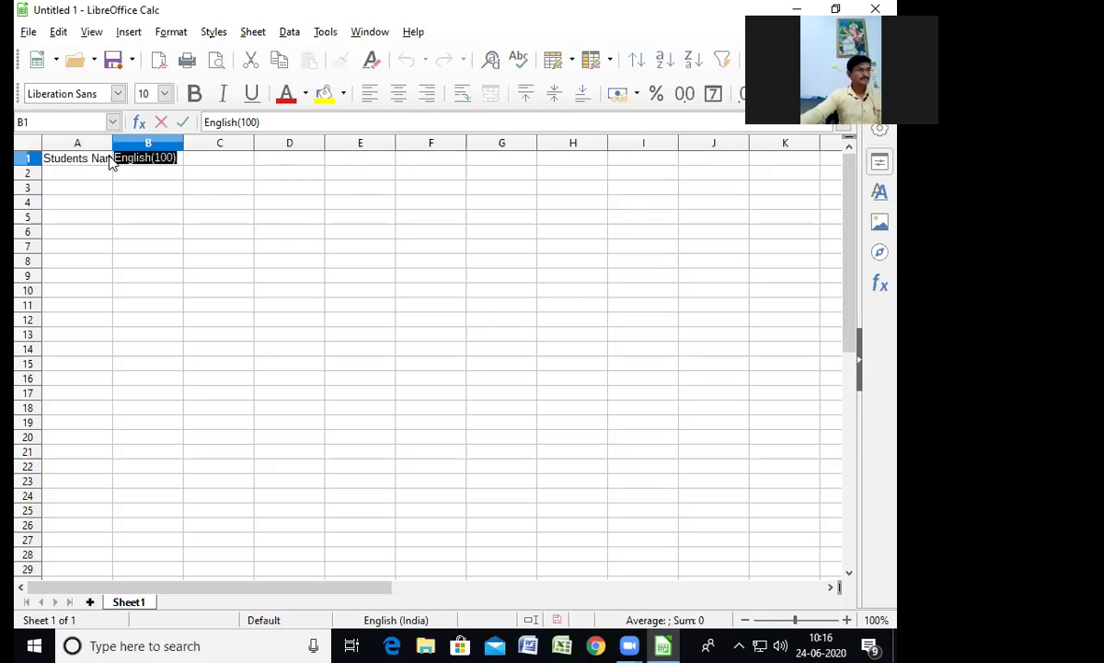
double_click(207, 158)
key("ctrl+v")
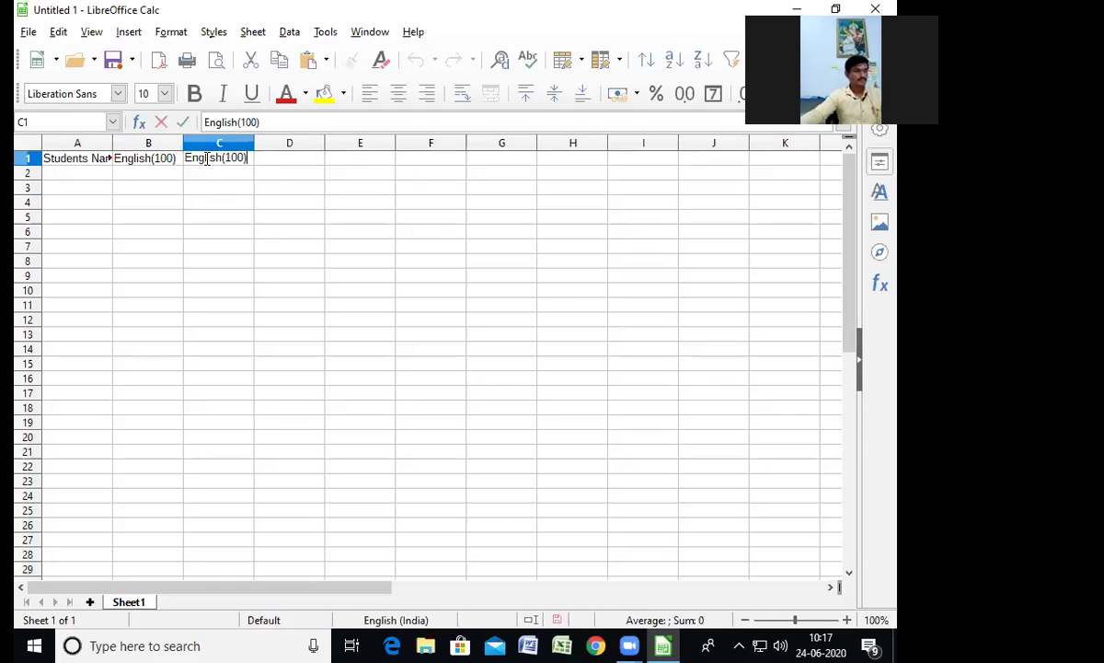
key("Tab")
key("ctrl+v")
key("Tab")
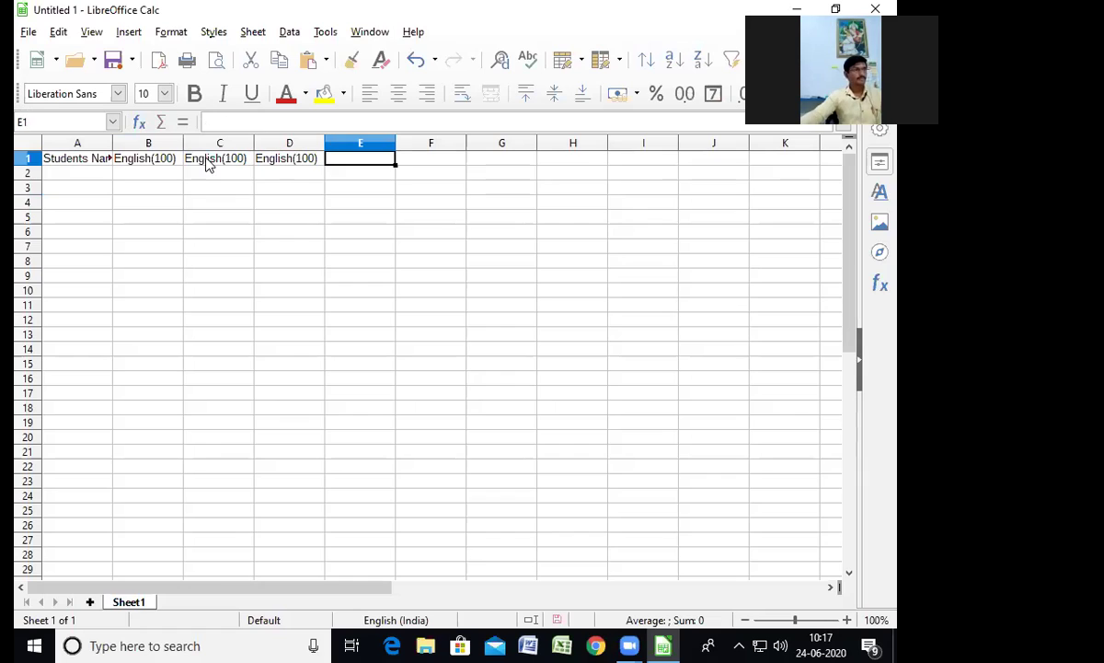
key("ctrl+v")
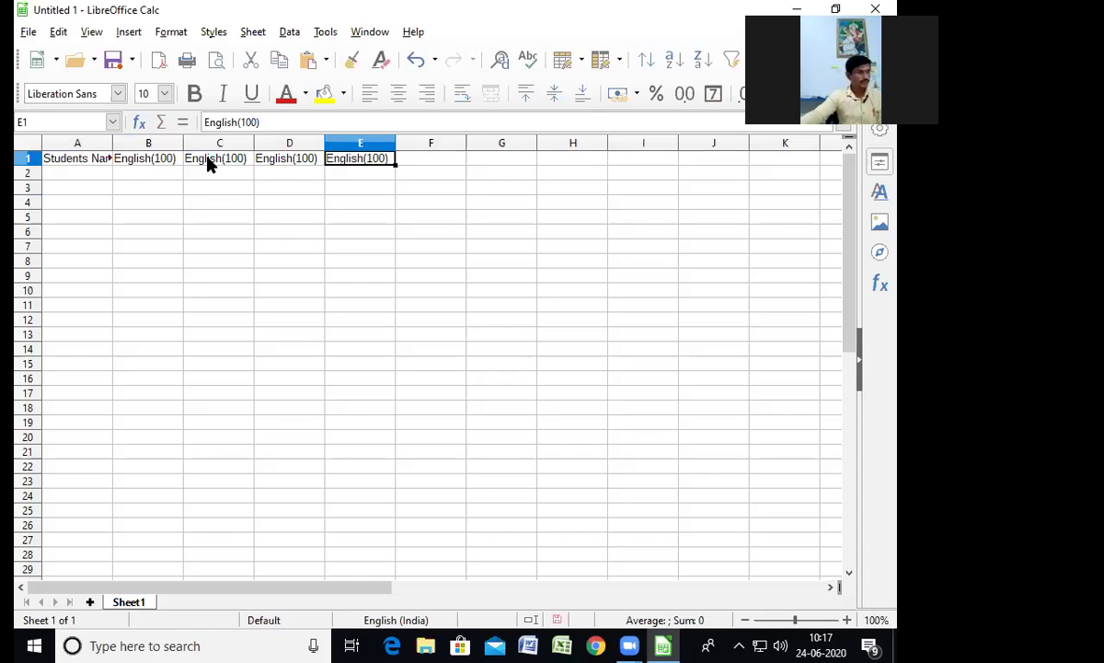
Change the subject in cell C1's heading to Maths, keeping the (100) suffix.
double_click(222, 158)
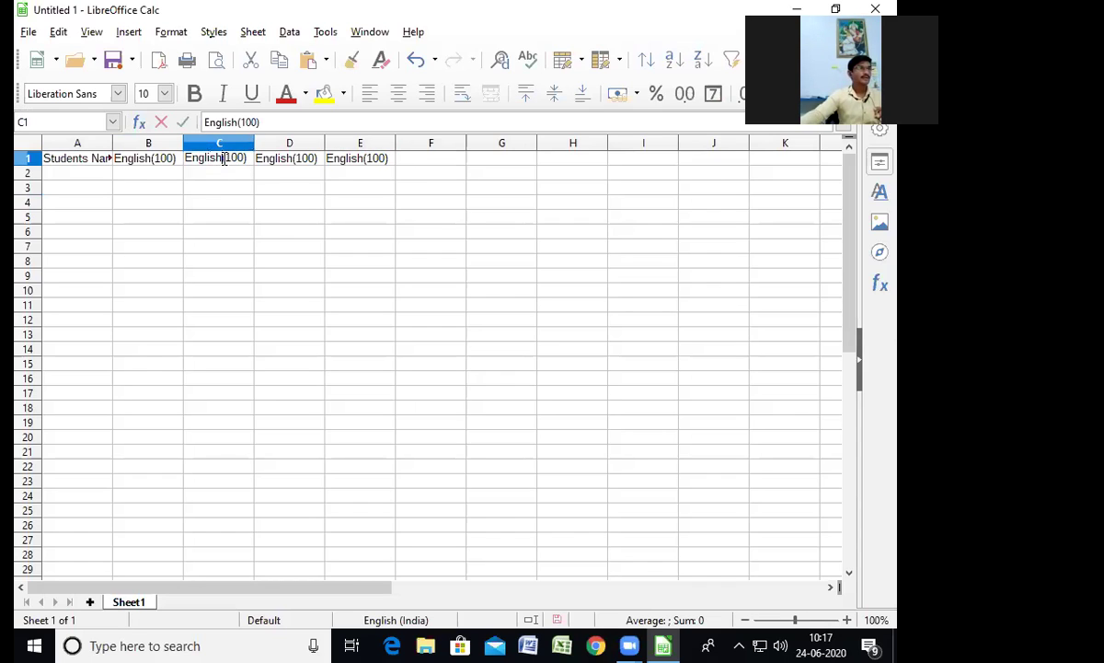
key("BackSpace")
key("BackSpace")
key("BackSpace")
key("BackSpace")
key("BackSpace")
key("BackSpace")
key("BackSpace")
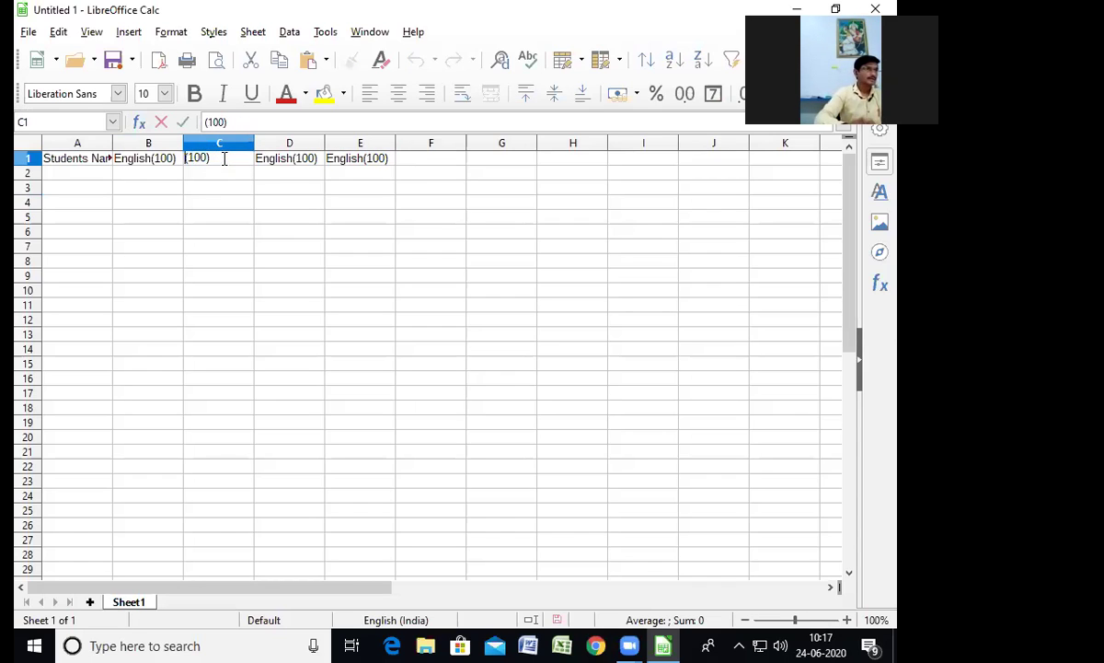
type("Maths")
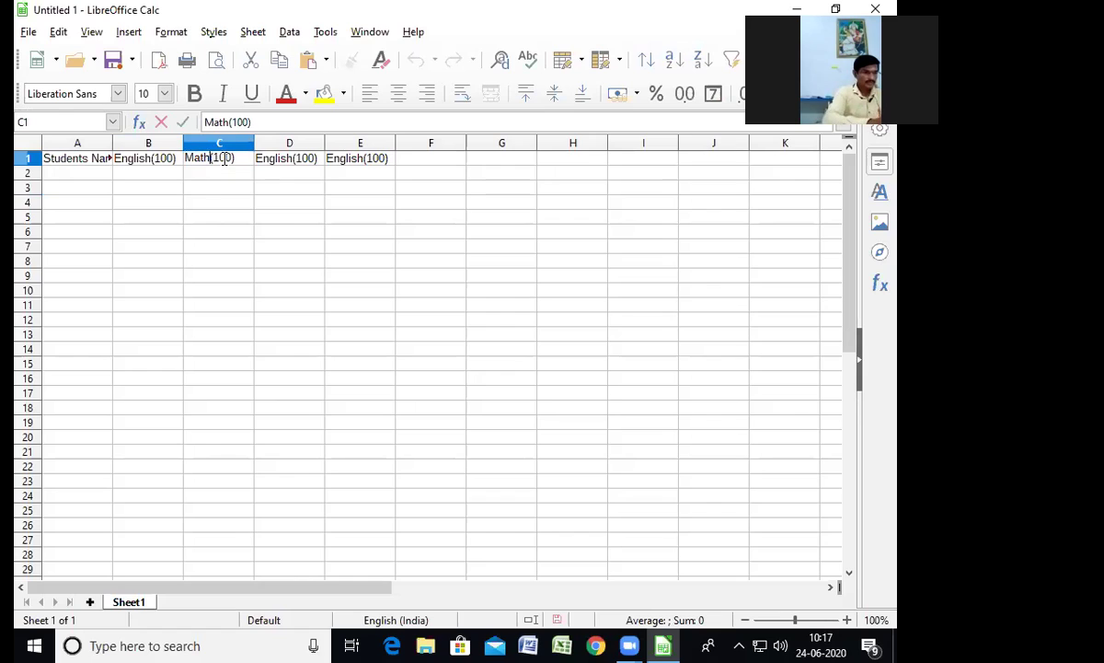
Change the subject in cell D1's heading to Science, keeping the (100) suffix.
double_click(291, 158)
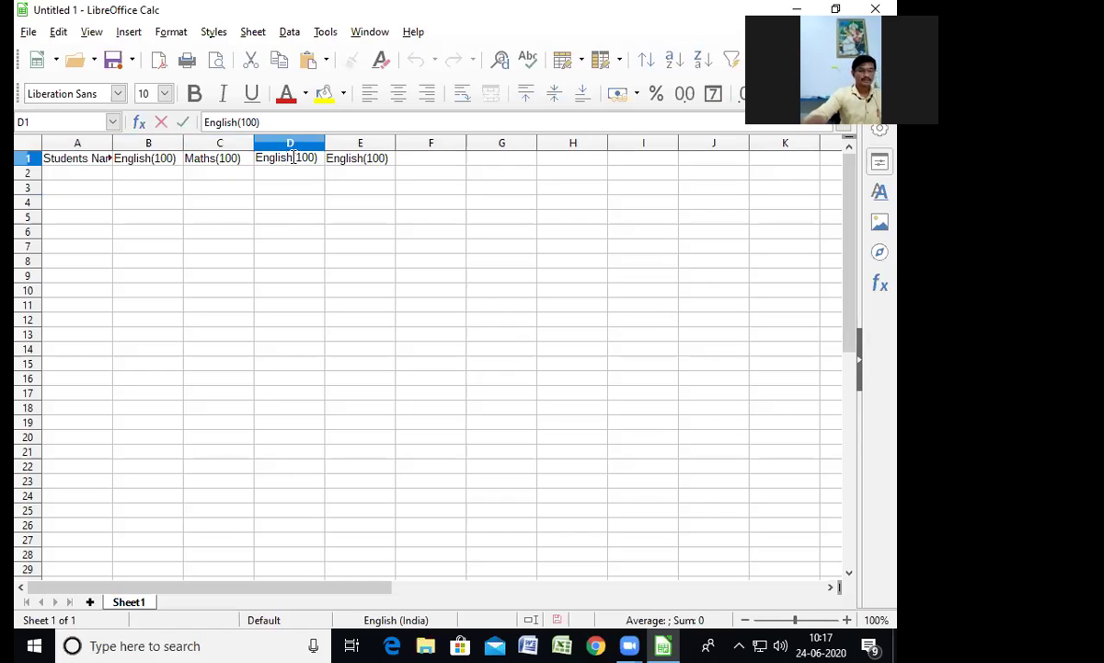
key("BackSpace")
key("BackSpace")
key("BackSpace")
key("BackSpace")
key("BackSpace")
key("BackSpace")
key("BackSpace")
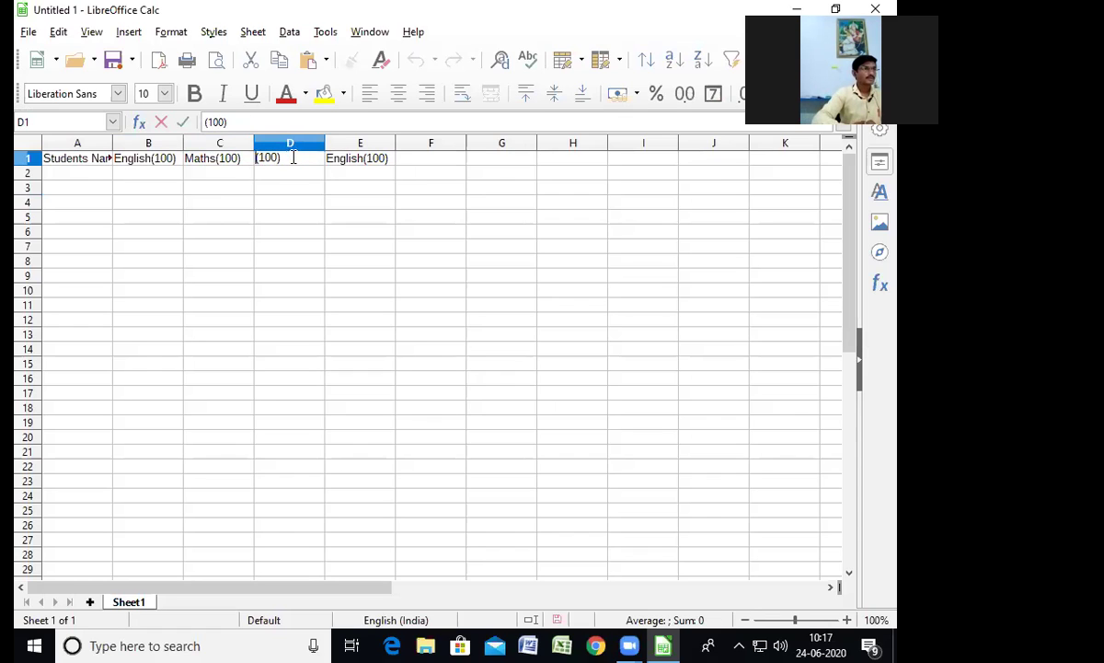
type("Science")
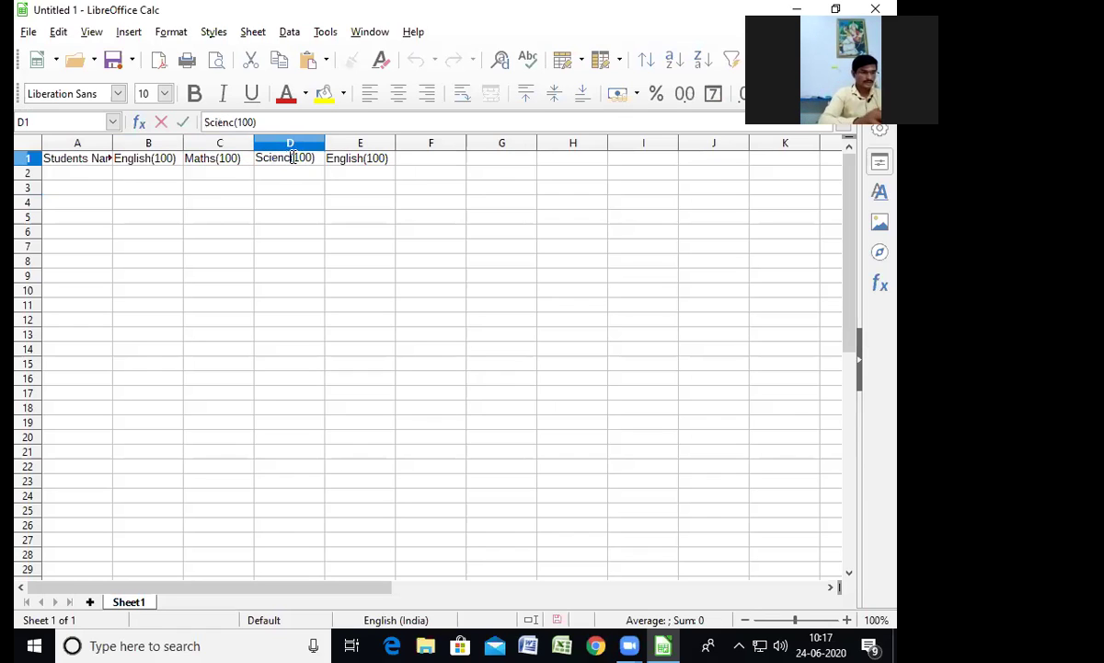
Change the subject in cell E1's heading to SST, keeping the (100) suffix.
double_click(359, 158)
key("BackSpace")
key("BackSpace")
key("BackSpace")
key("BackSpace")
key("BackSpace")
key("BackSpace")
key("BackSpace")
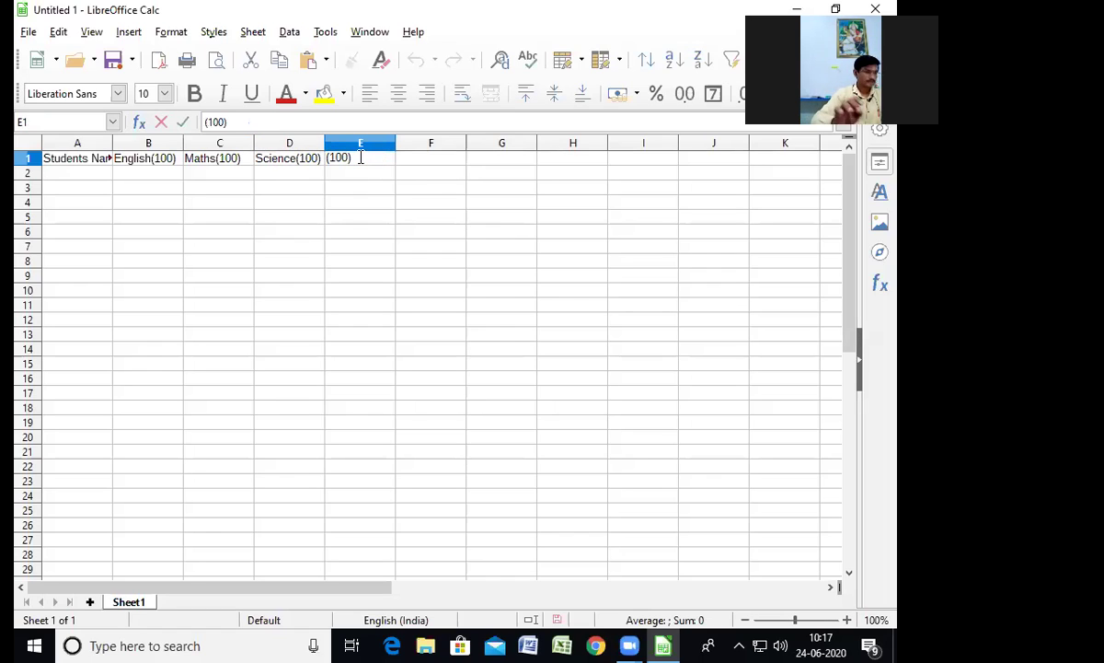
type("H")
key("BackSpace")
type("SST")
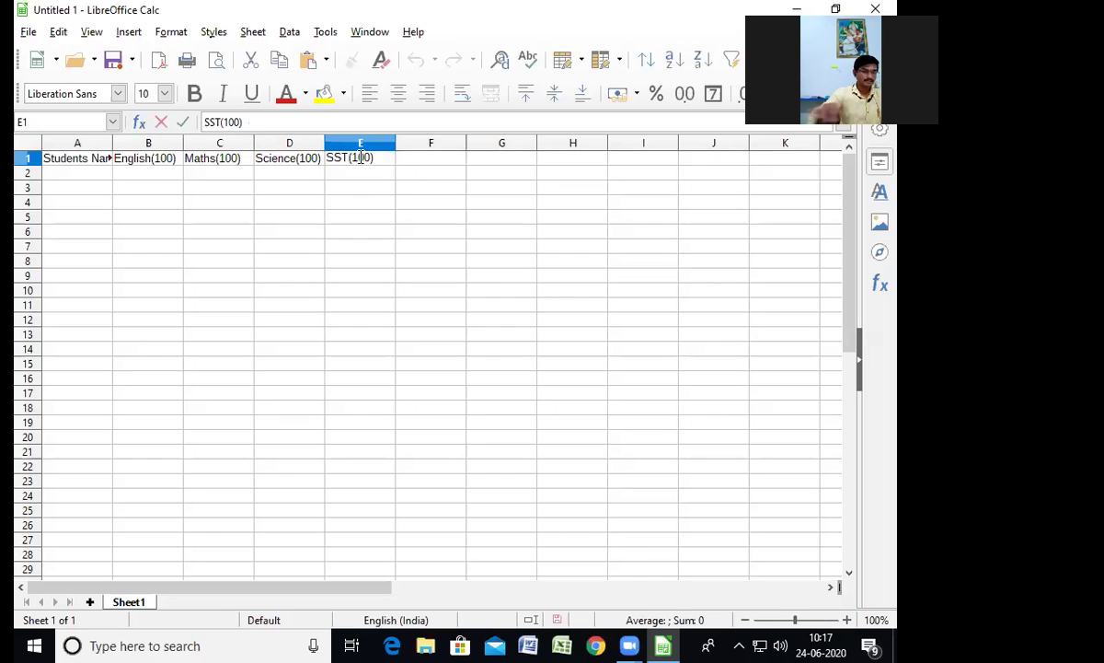
Add the headings "Total(400)" in cell F1 and "Percentage" in cell G1.
left_click(424, 166)
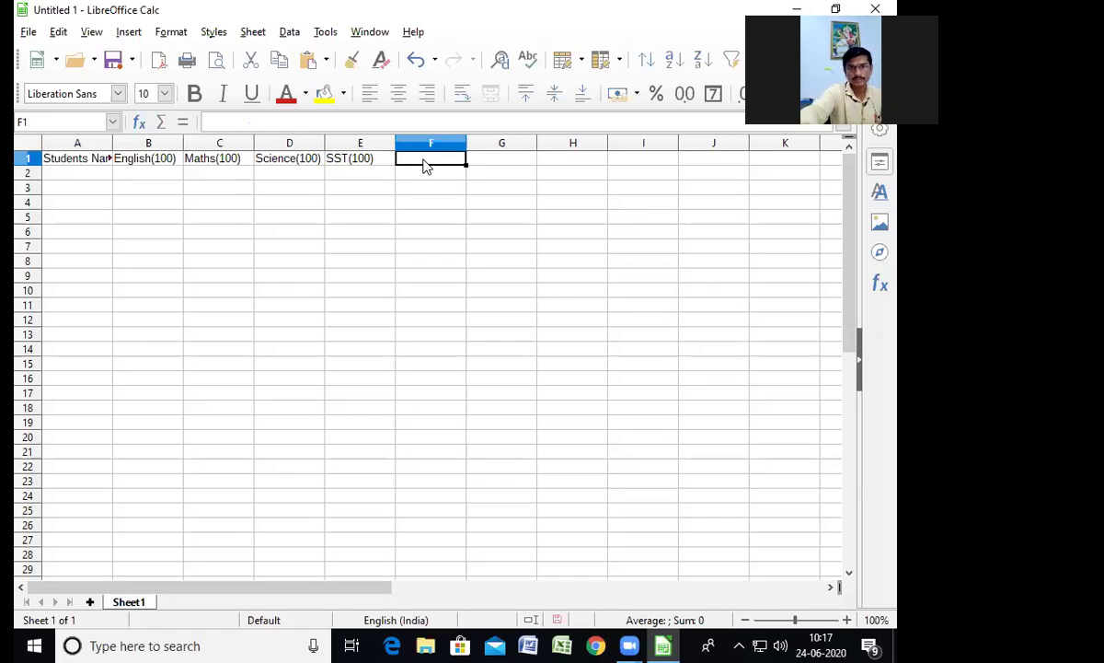
type("Total")
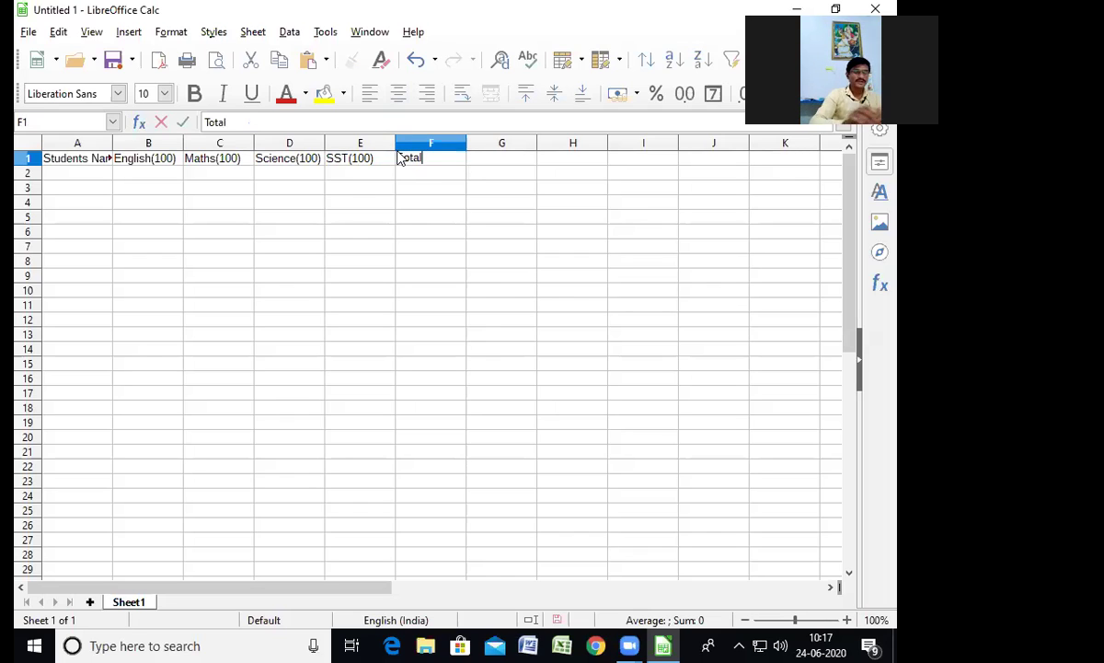
type("(")
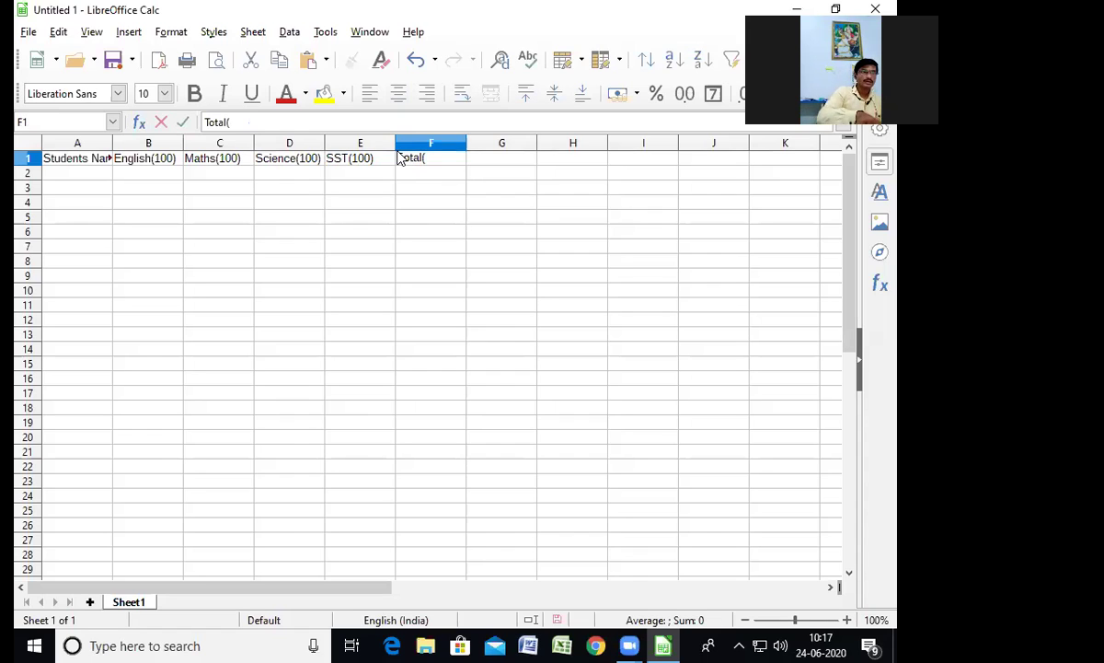
type("400")
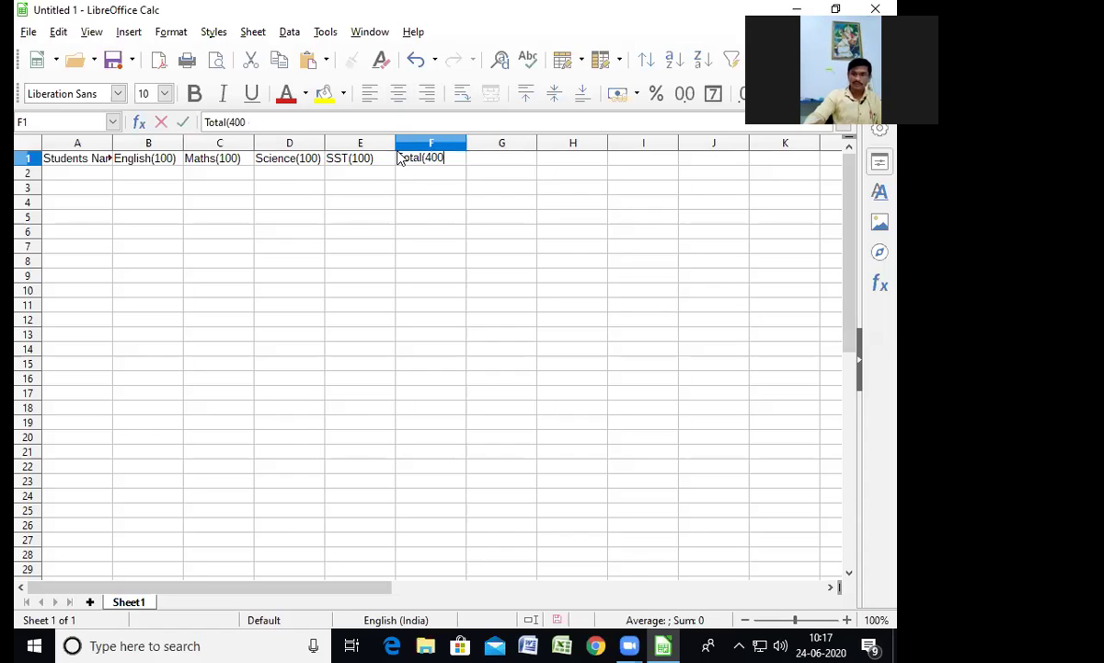
type(")")
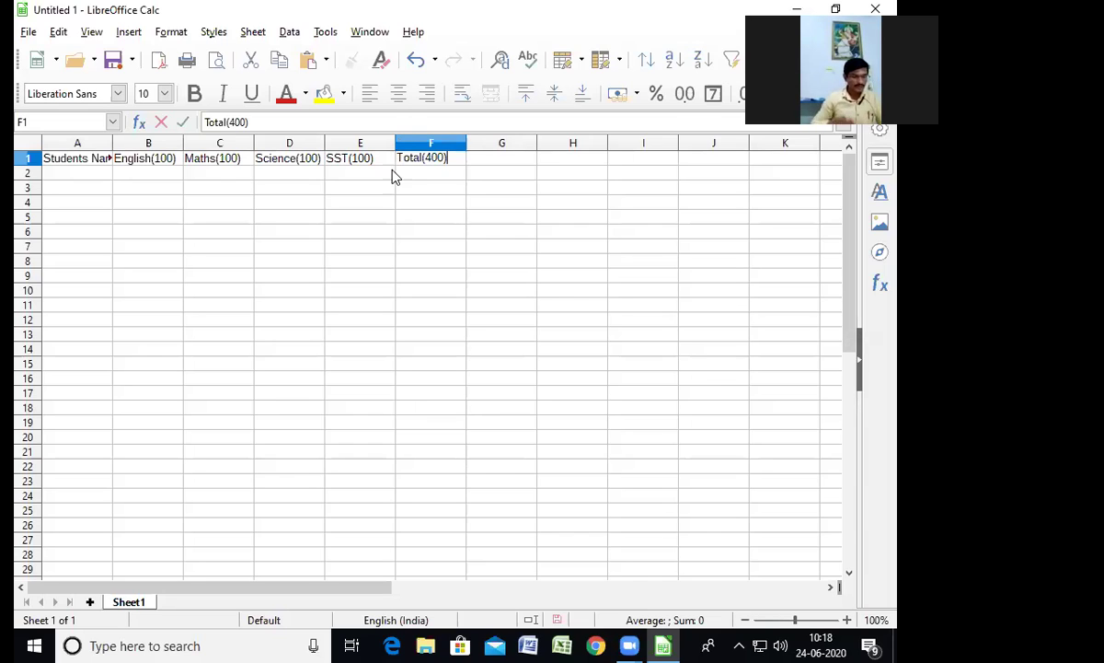
left_click(512, 161)
type("P")
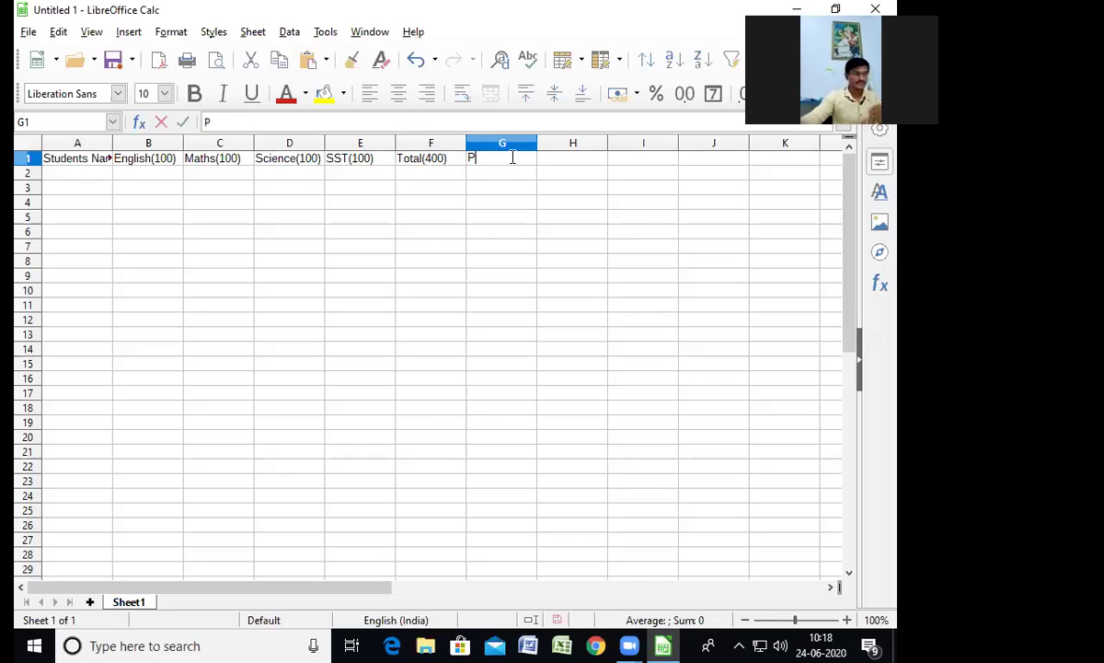
type("ercentage")
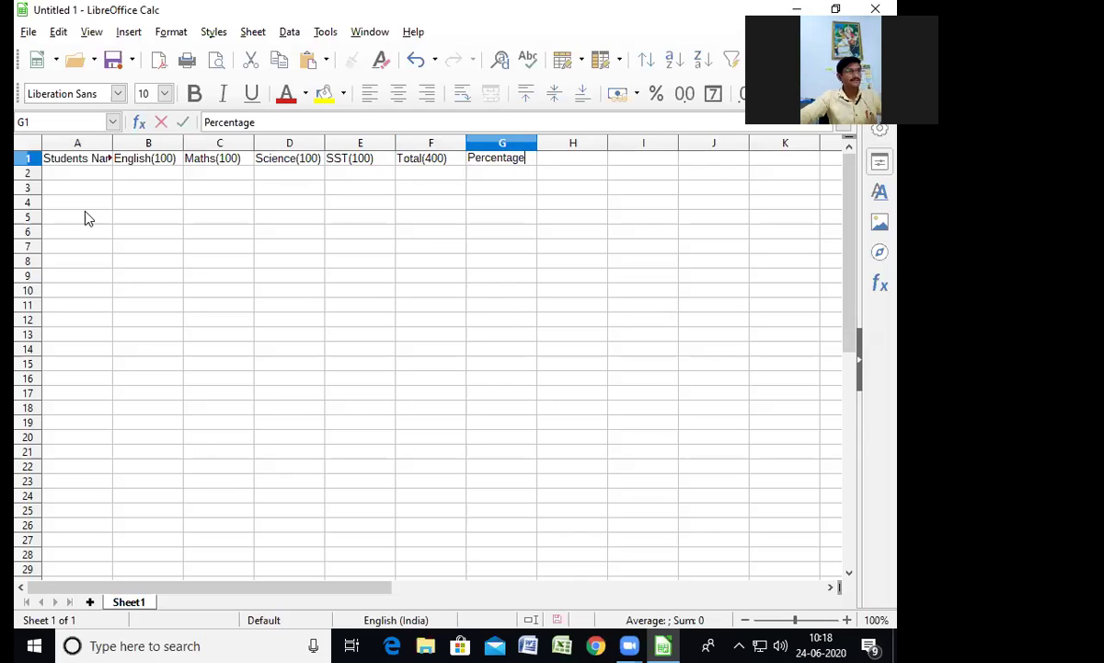
Enter the five students' first names down the Students Name column in cells A2 to A6.
left_click(80, 179)
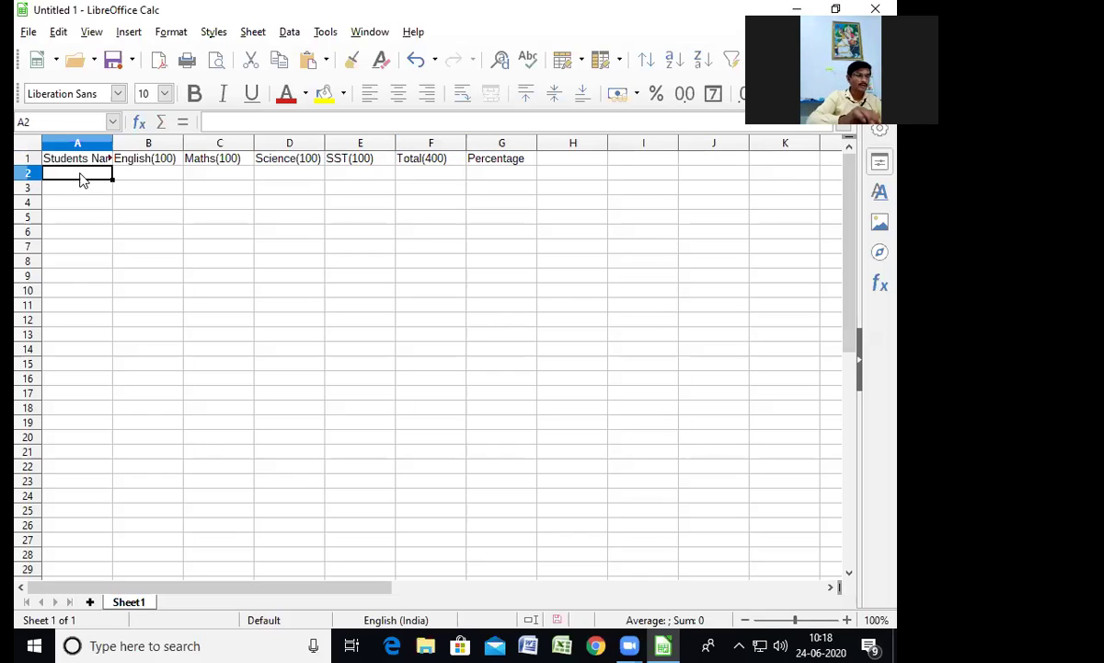
type("Ra")
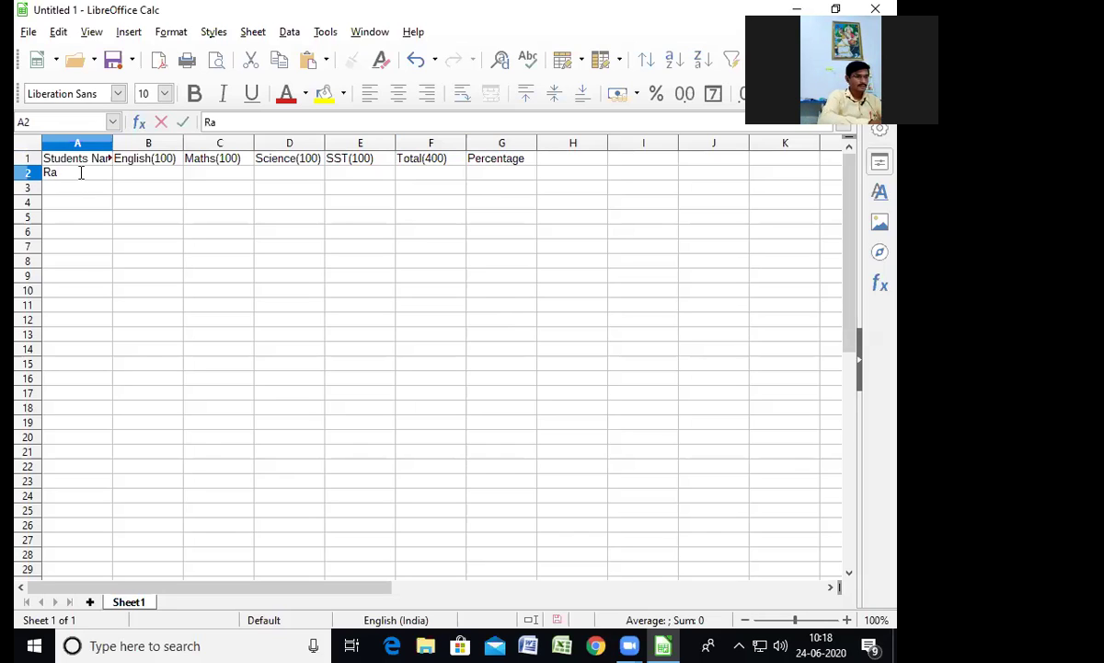
type("ksha")
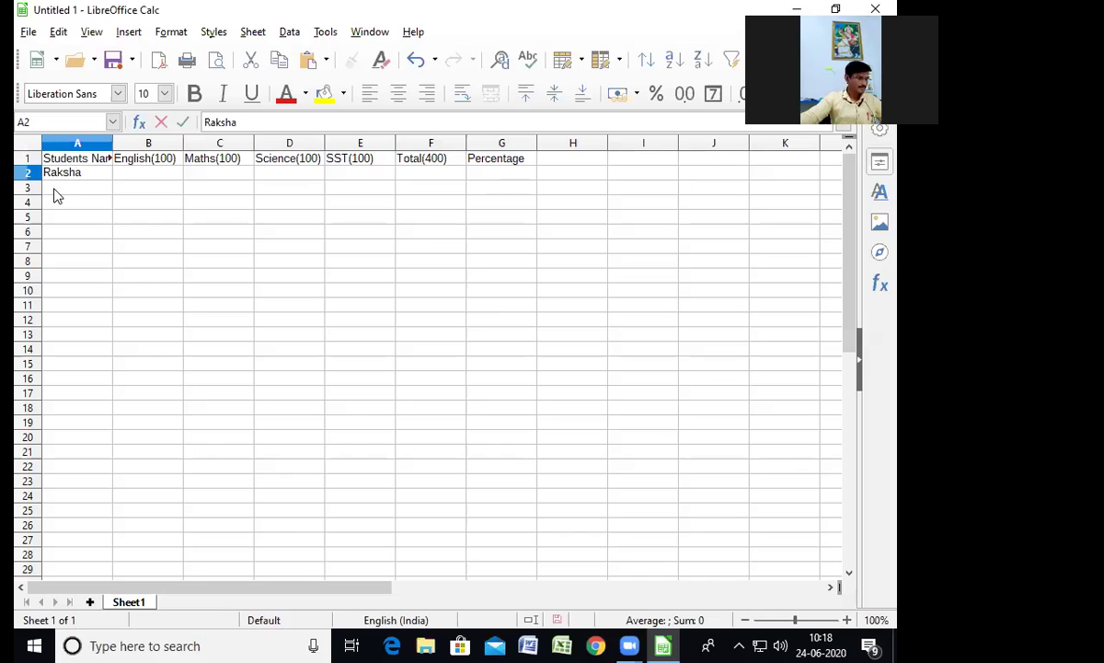
key("Return")
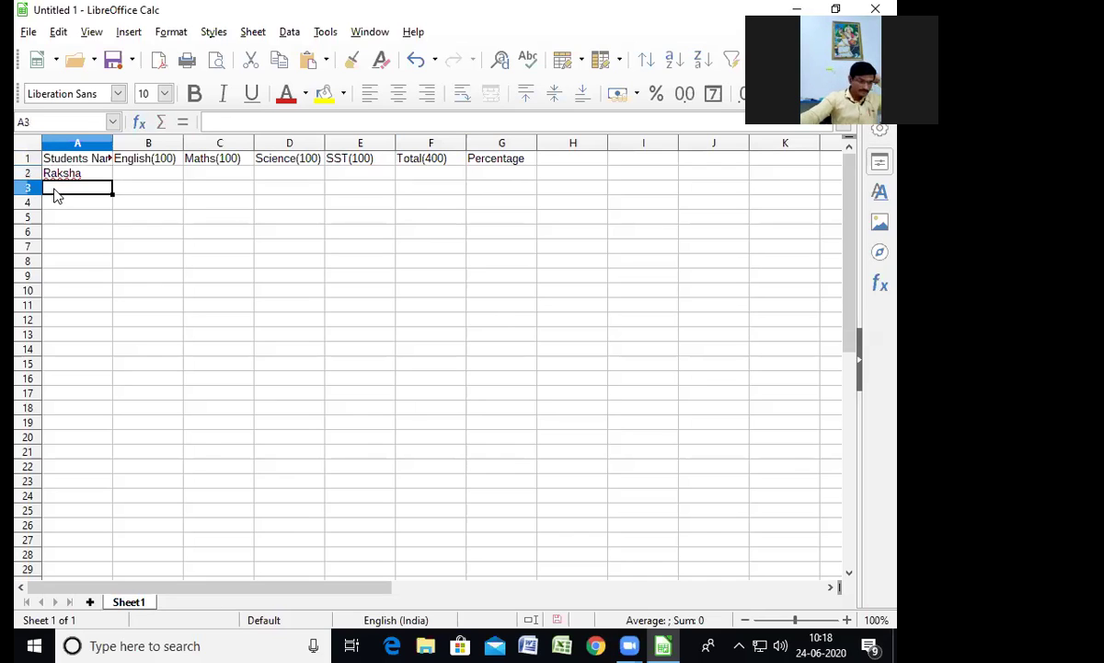
type("Rohan")
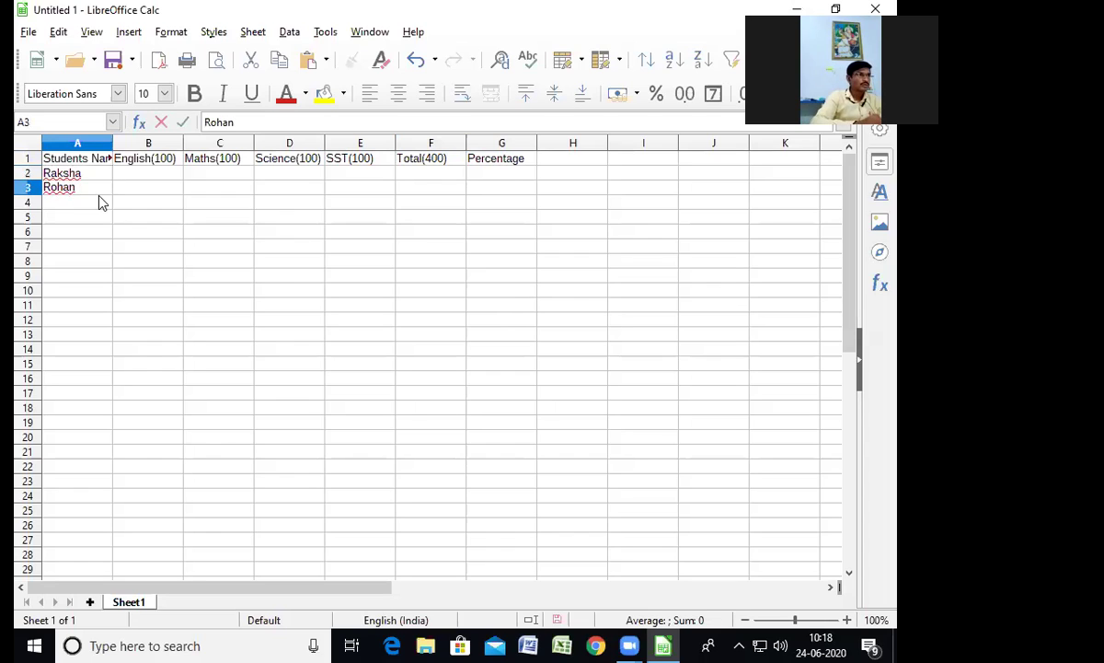
key("Return")
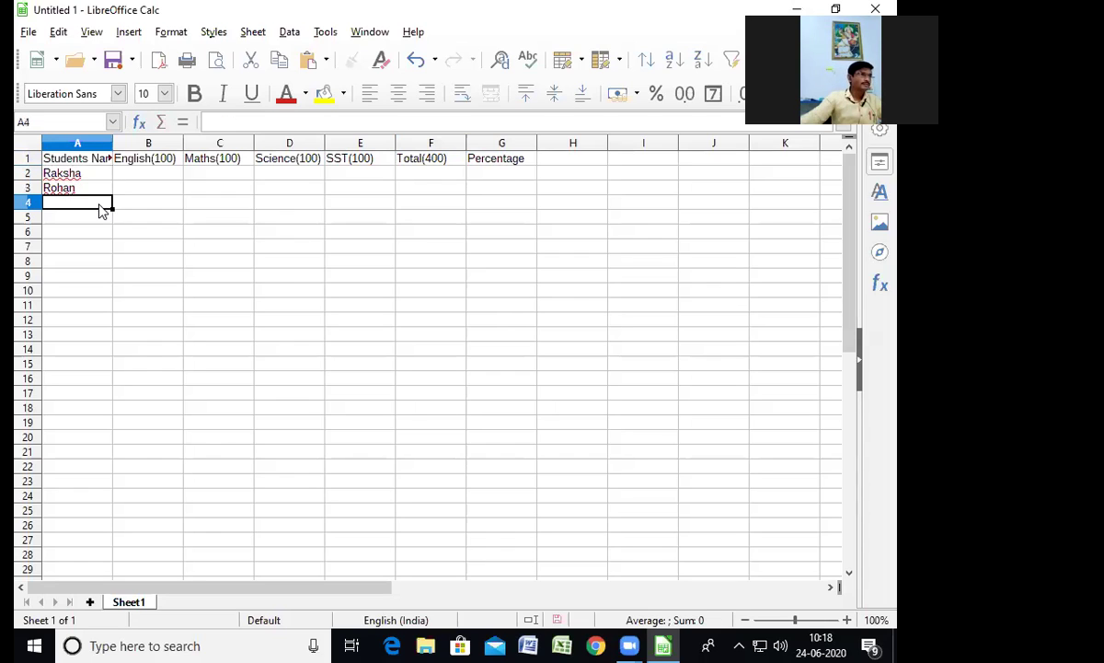
type("Ram")
key("Return")
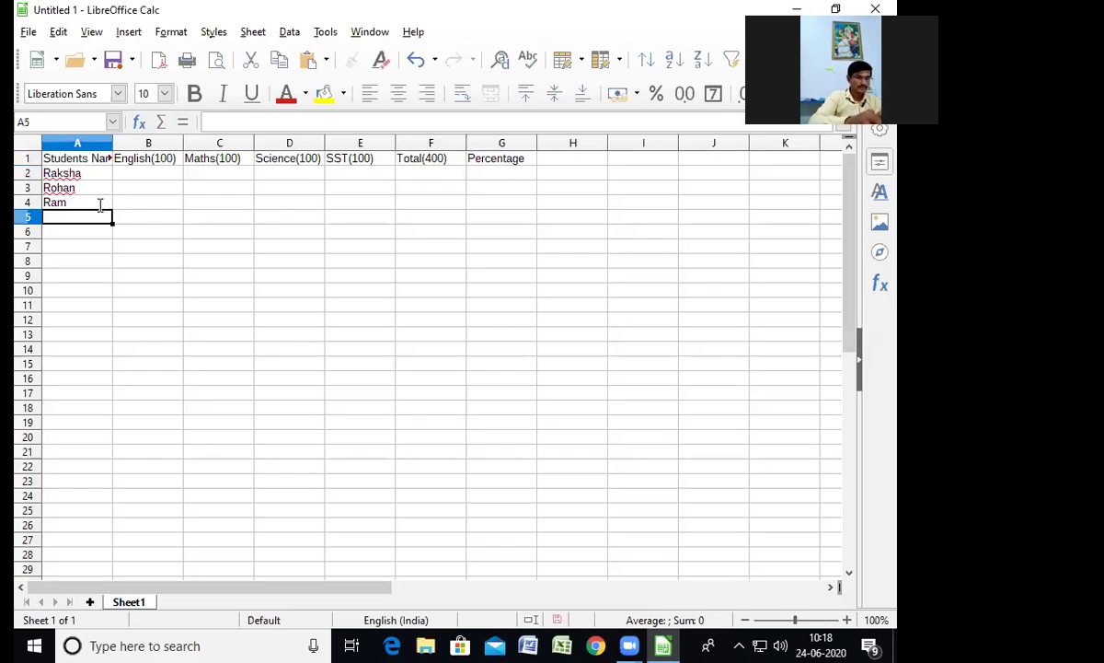
type("Shyam")
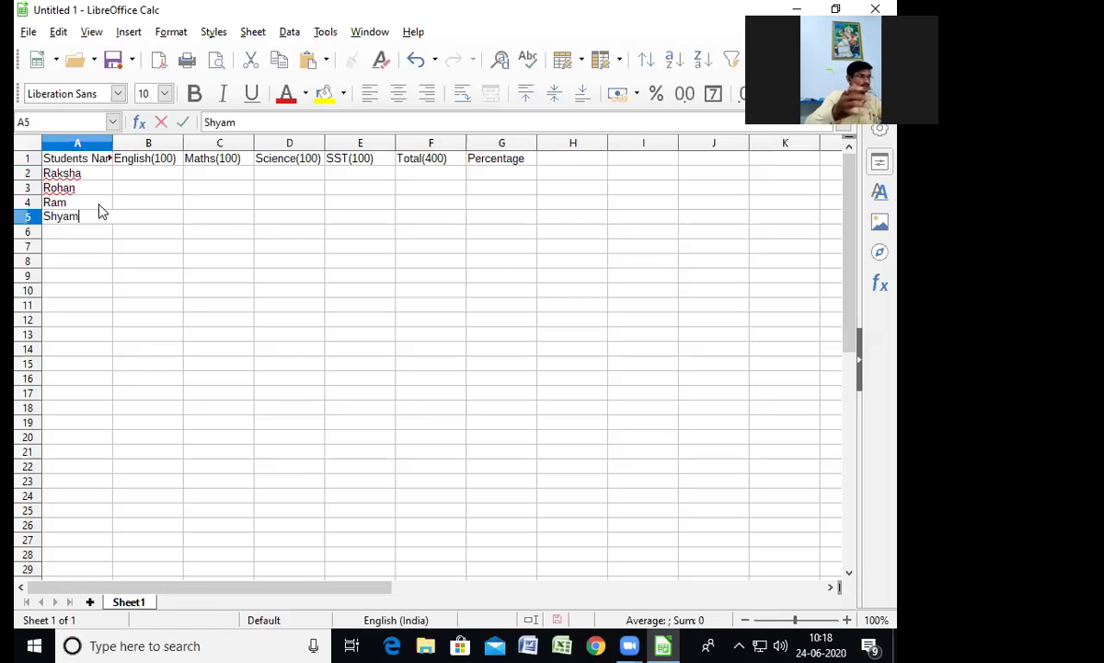
key("Return")
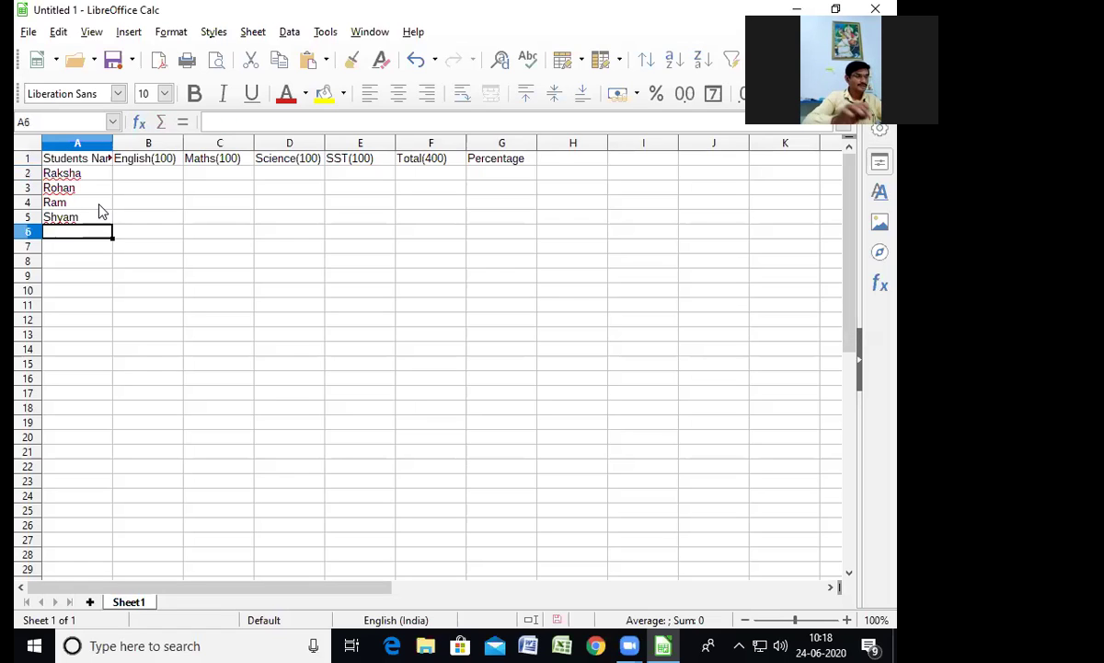
type("G")
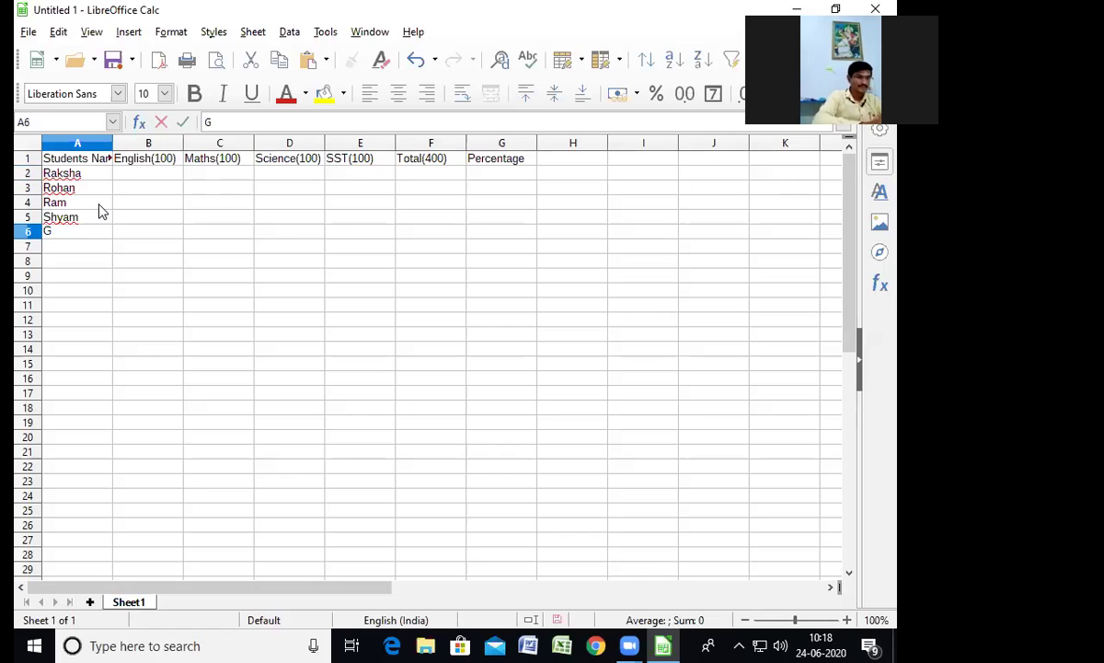
type("i")
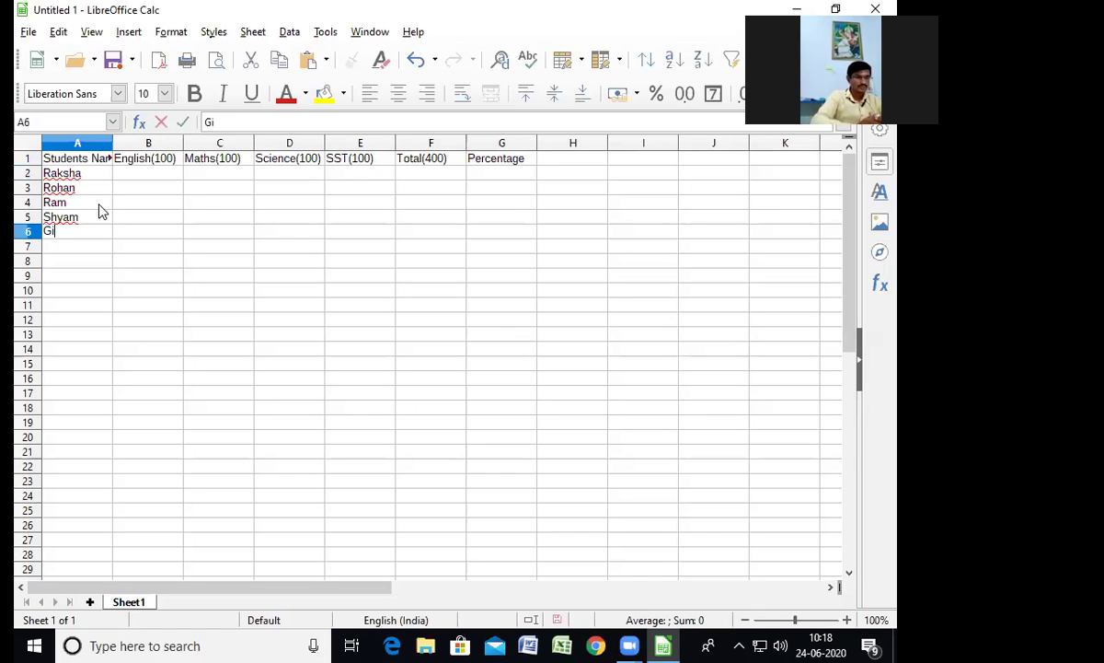
type("ta")
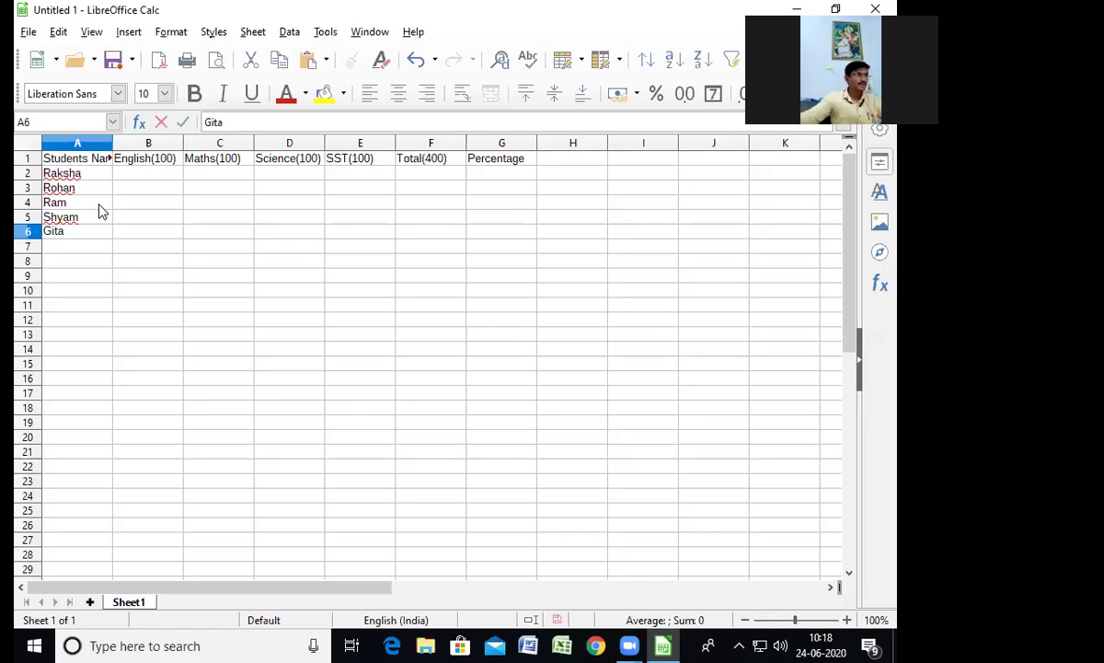
Fill in the English marks 68, 78, 56, 80 and 85 in cells B2 to B6.
left_click(151, 178)
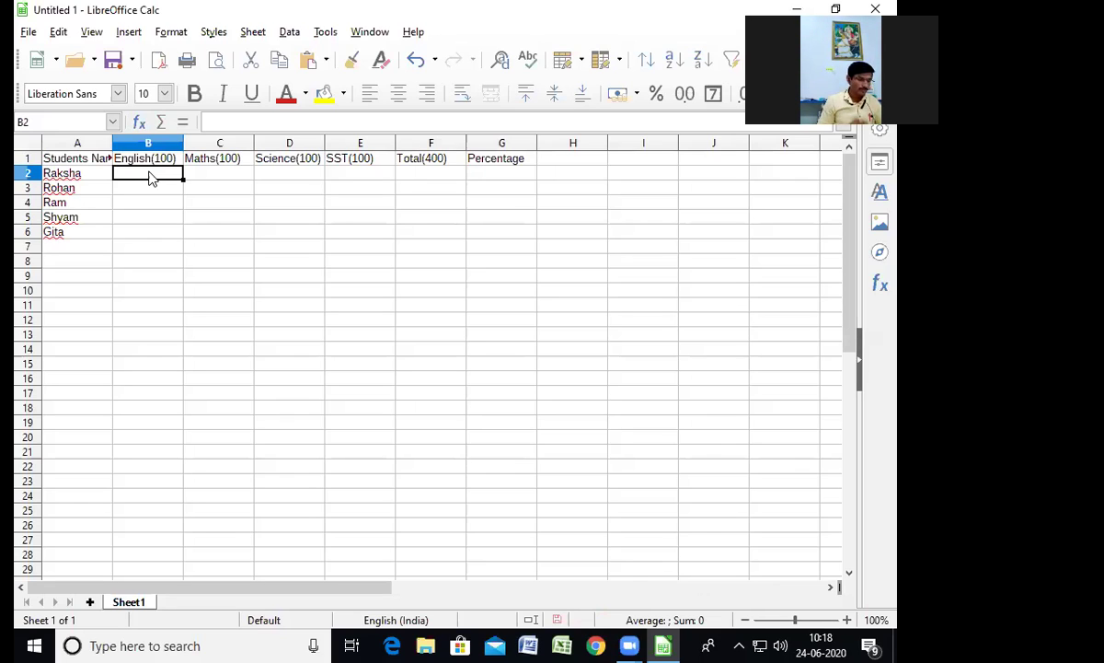
type("68")
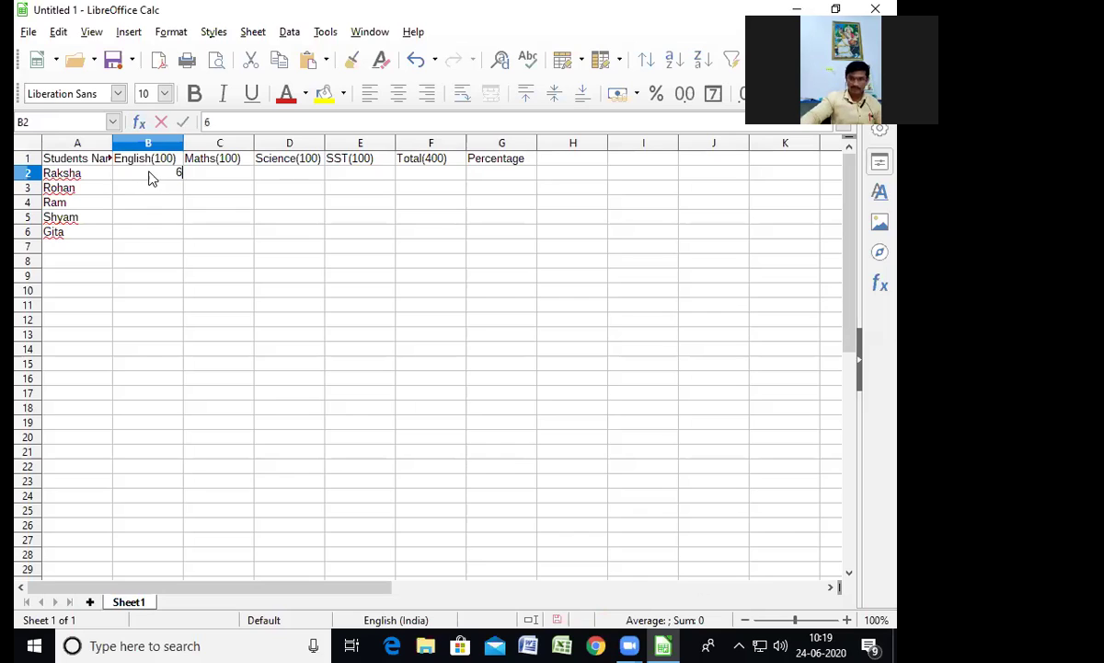
key("Return")
type("78")
key("Return")
type("56")
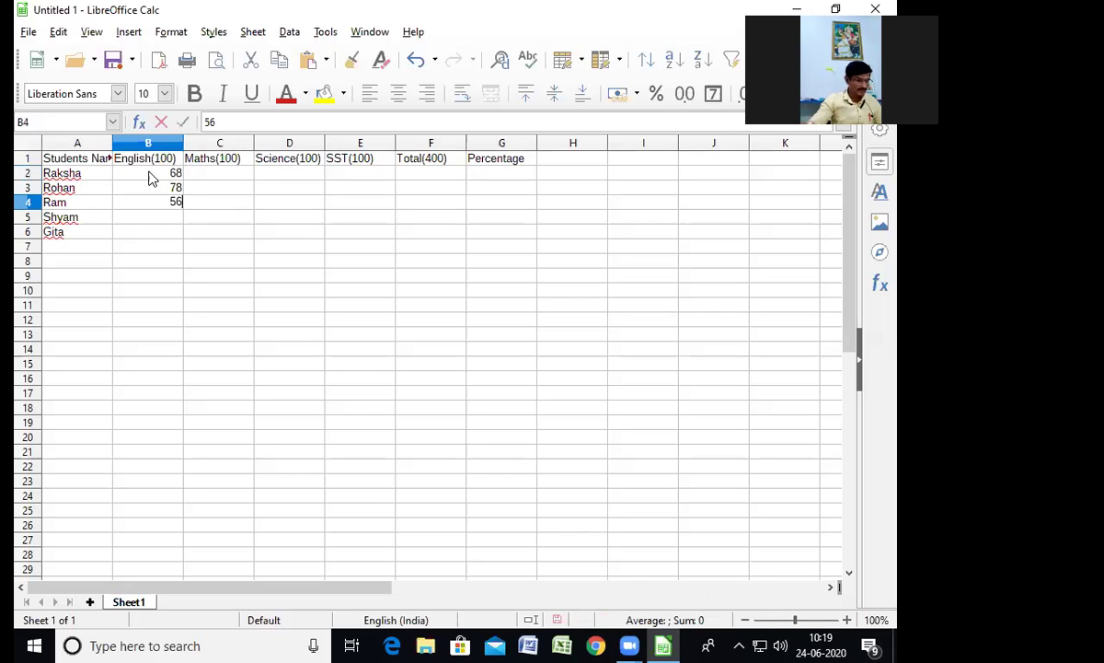
key("Return")
type("80")
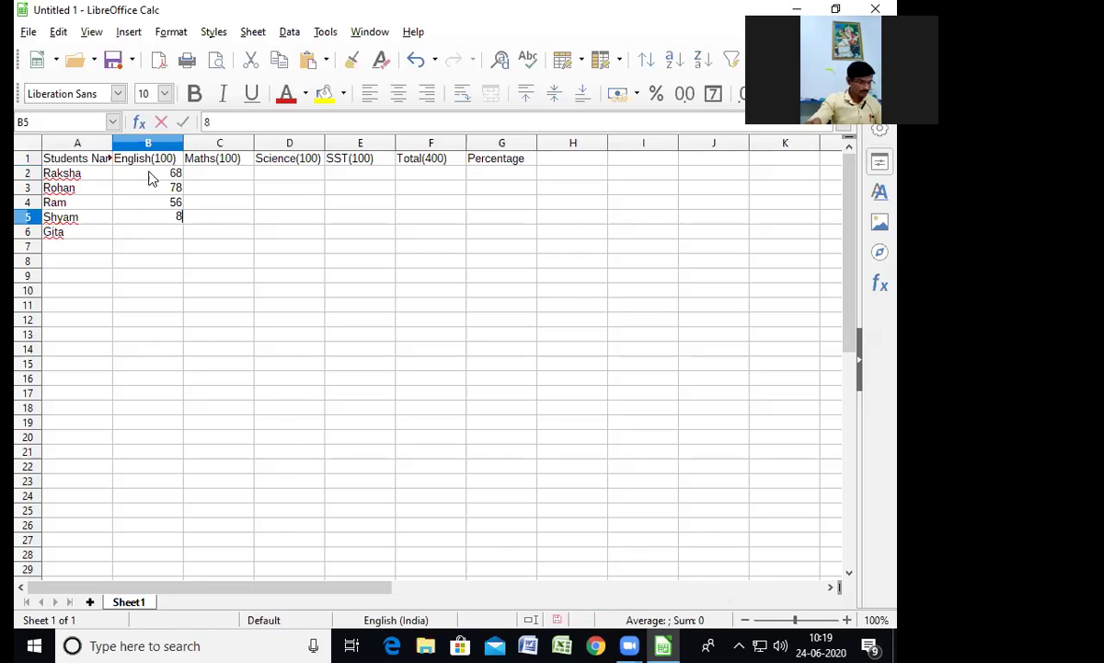
key("Return")
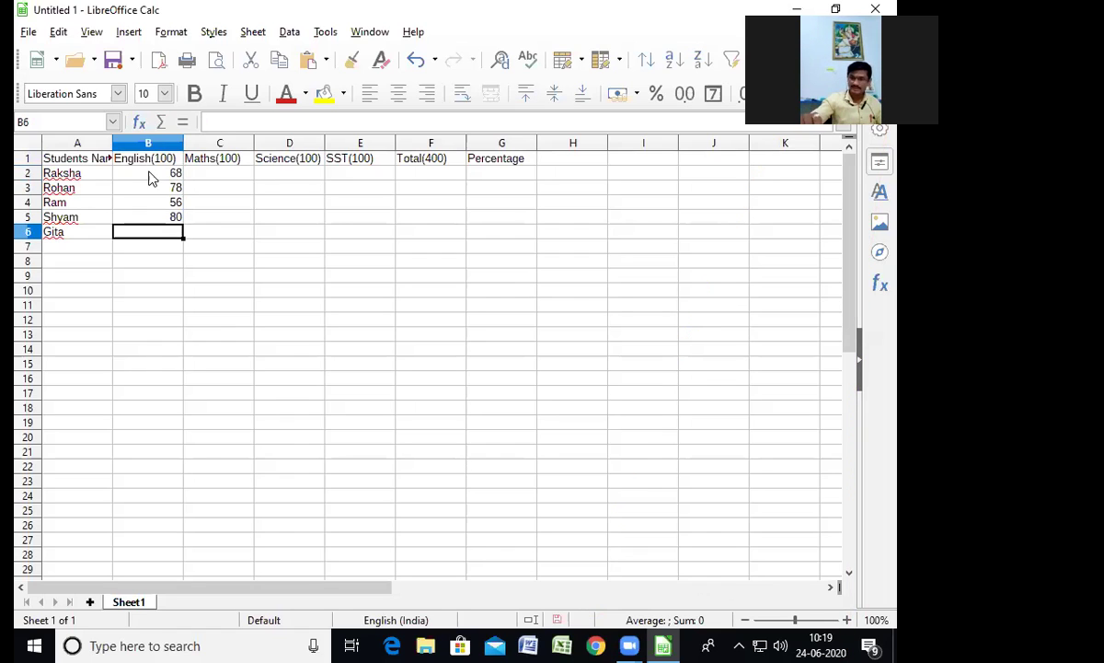
type("85")
key("Tab")
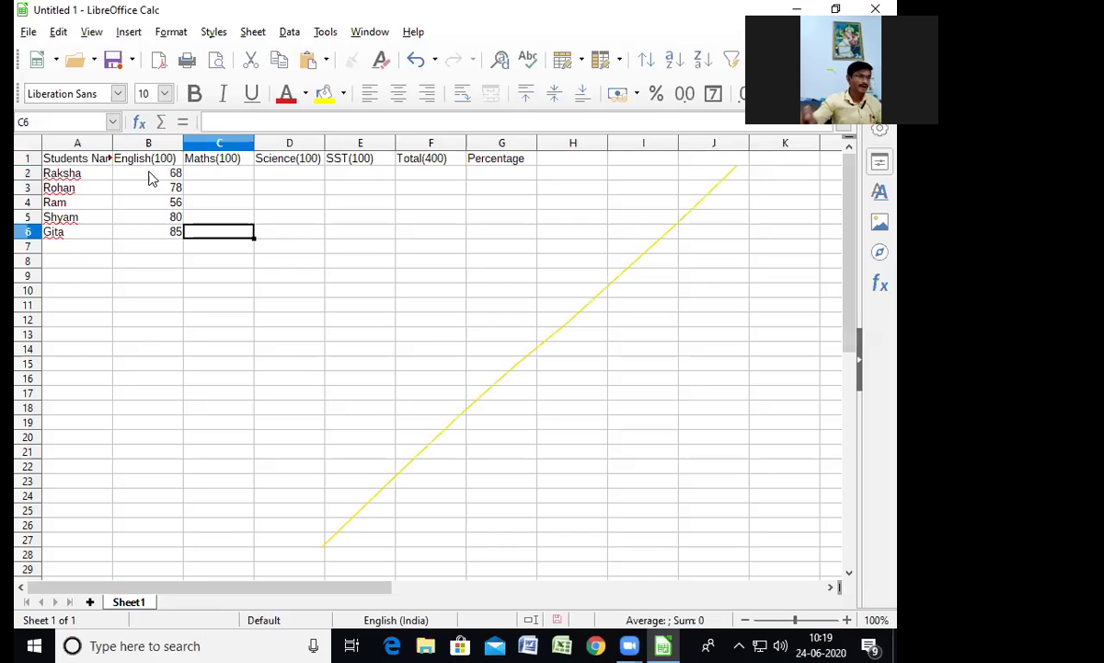
Fill in the Maths marks 87, 78, 65, 77 and 75 in cells C2 to C6.
left_click(218, 179)
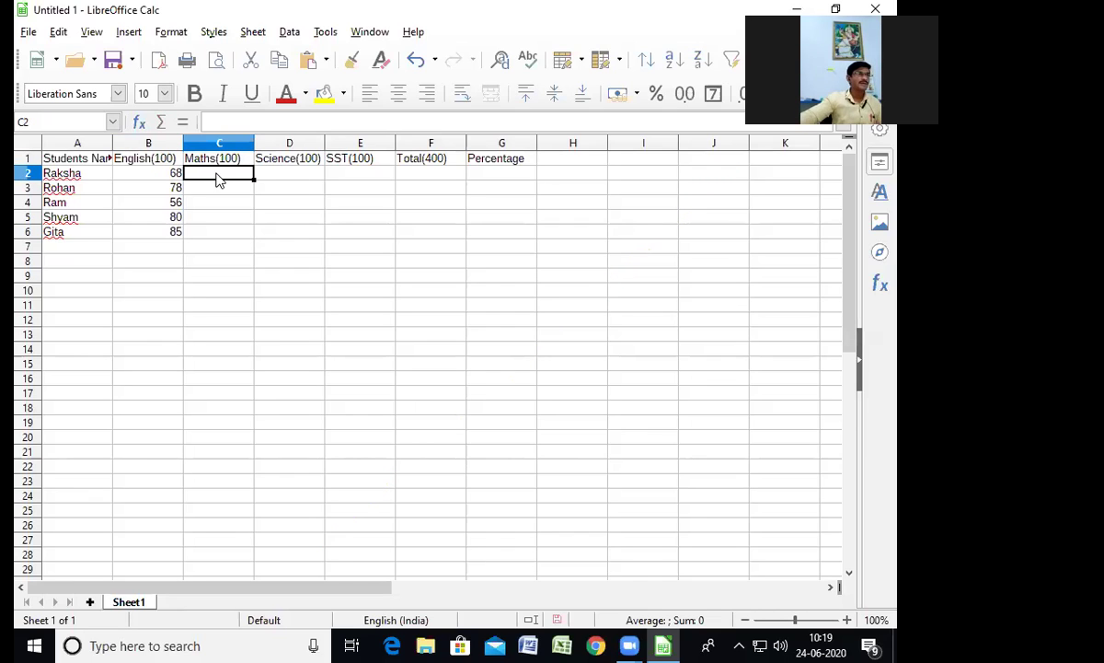
type("87")
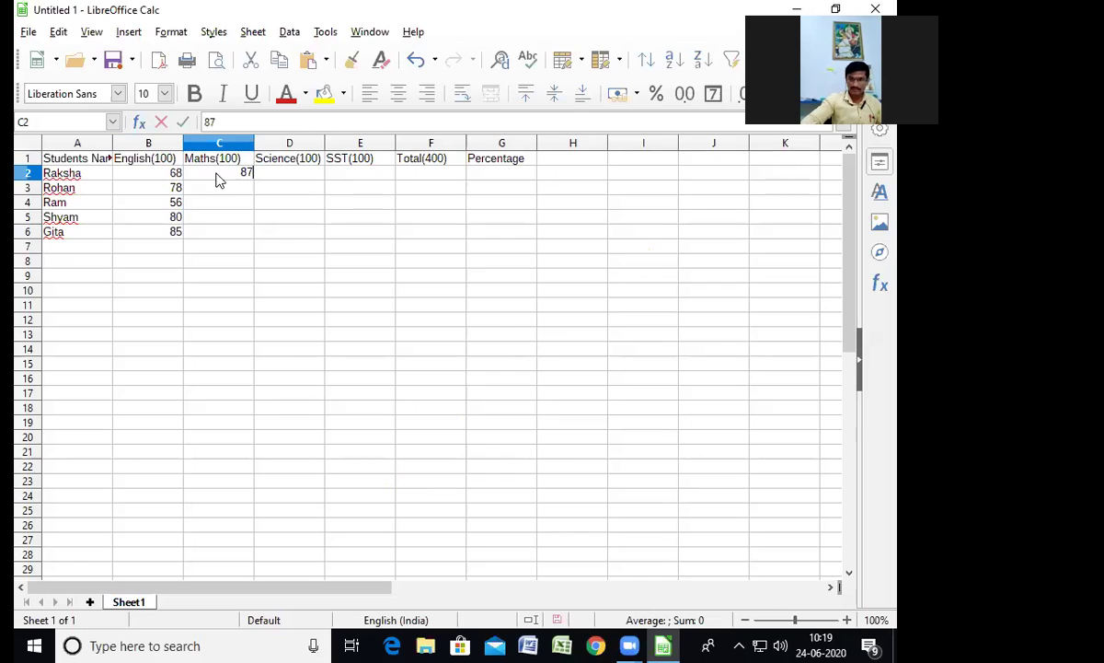
key("Return")
type("78")
key("Return")
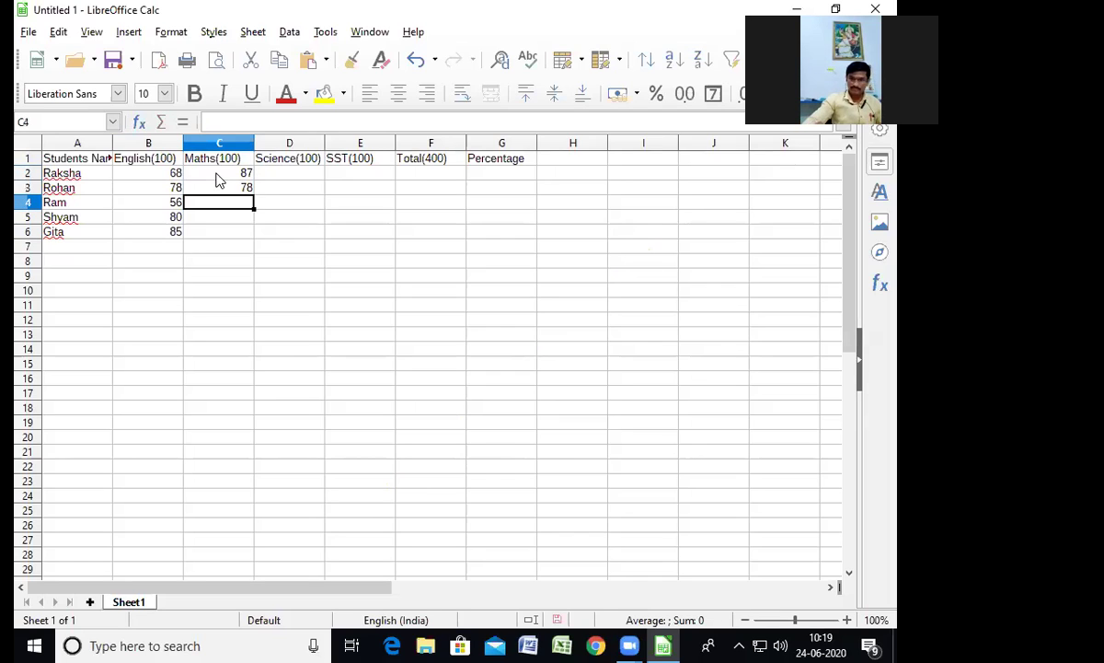
type("65")
key("Return")
type("77")
key("Return")
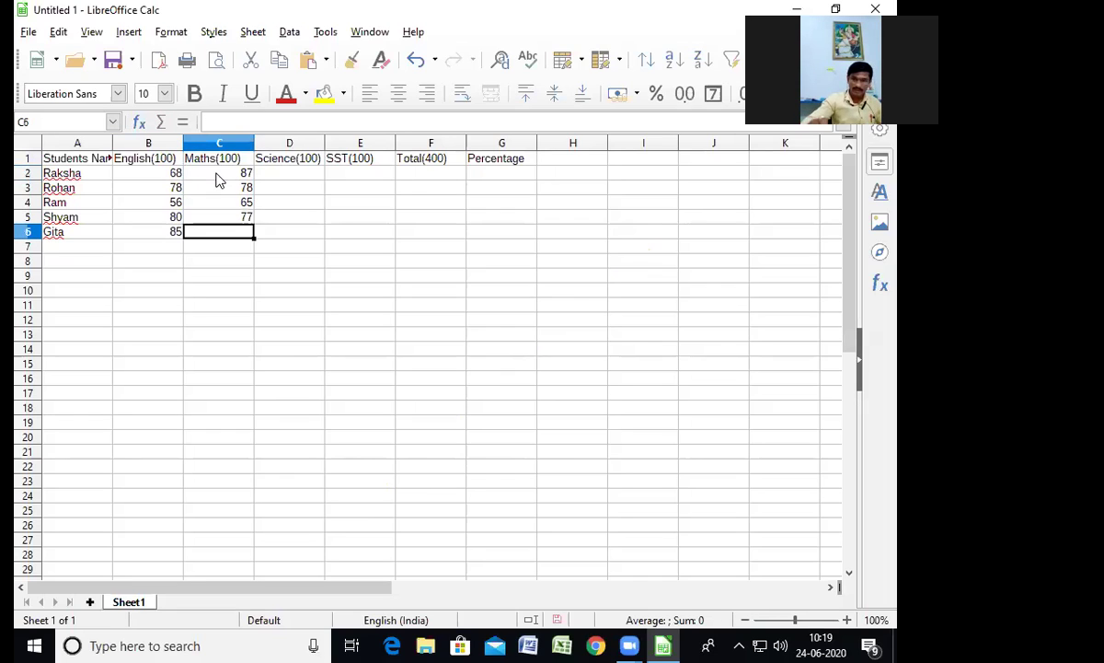
type("75")
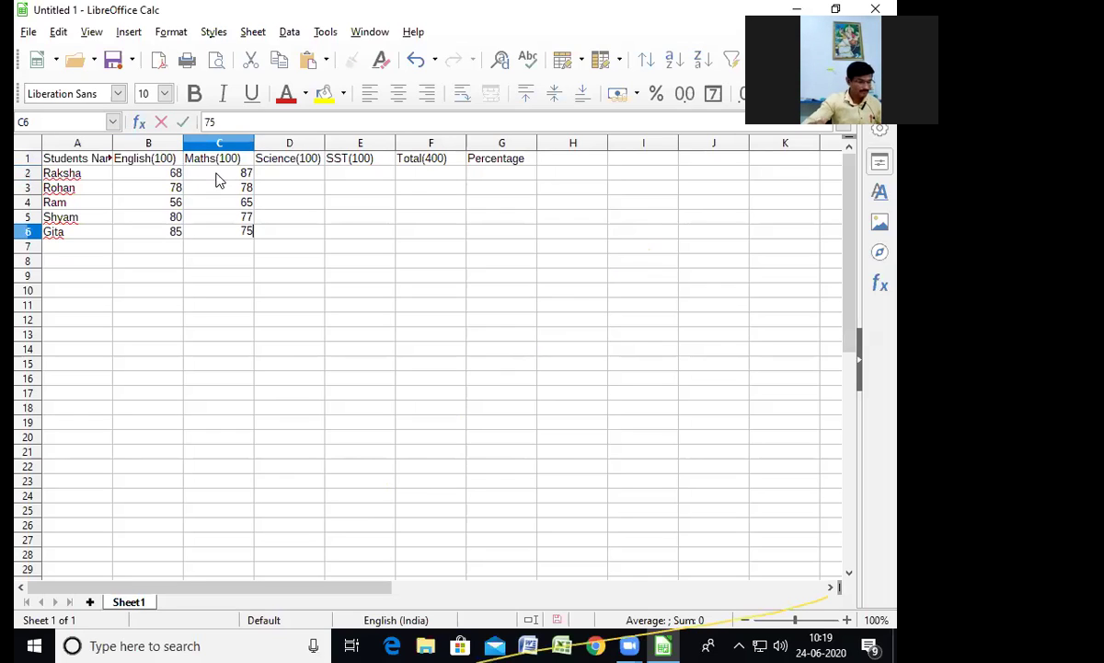
Fill in the Science marks 98, 93, 90, 85 and 95 in cells D2 to D6.
left_click(297, 177)
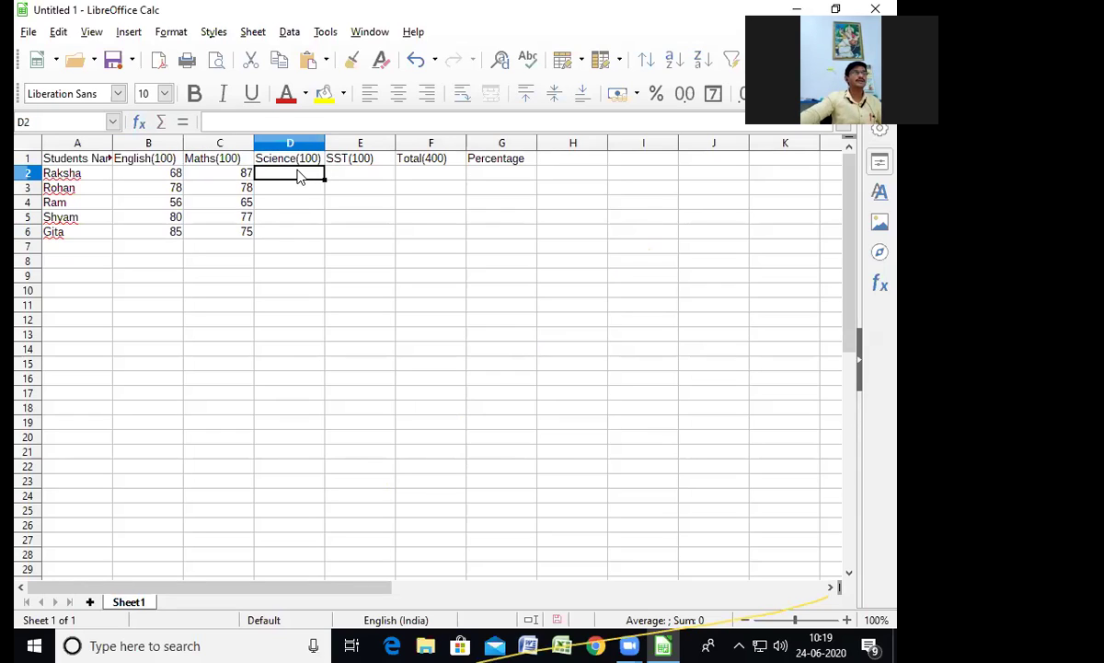
type("98")
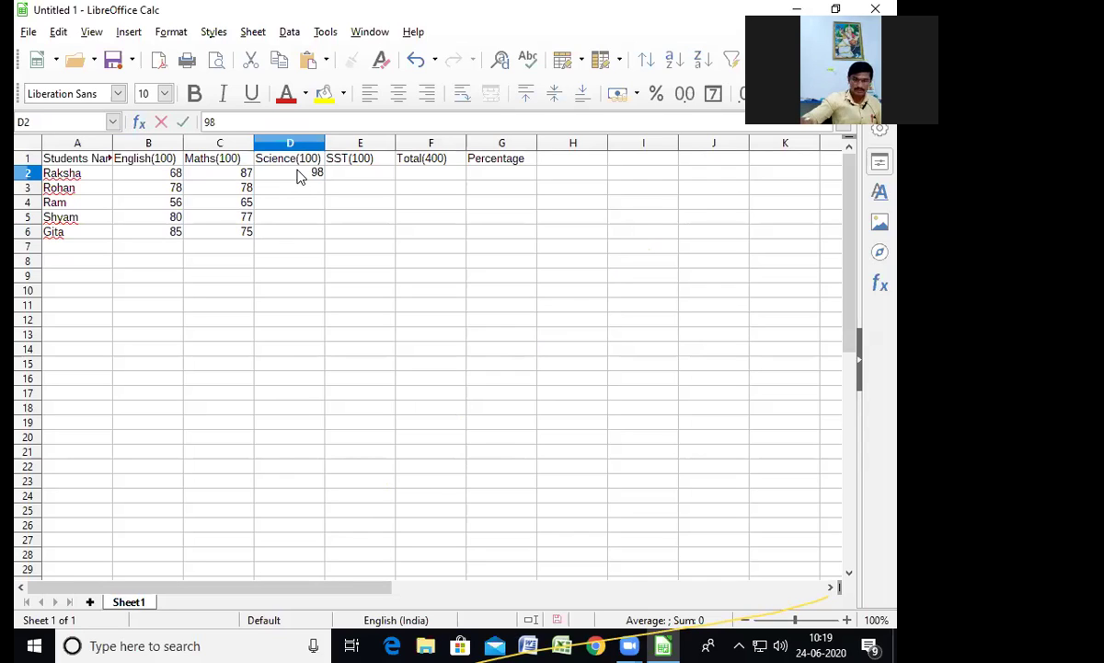
key("Return")
type("93")
key("Return")
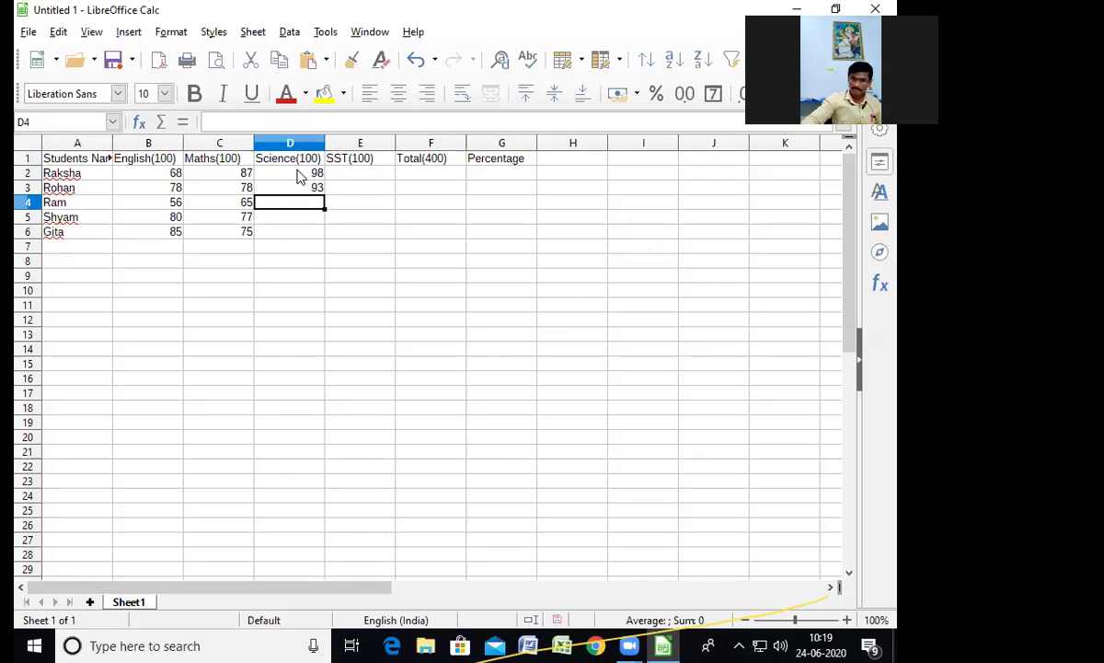
type("90")
key("Return")
type("85")
key("Return")
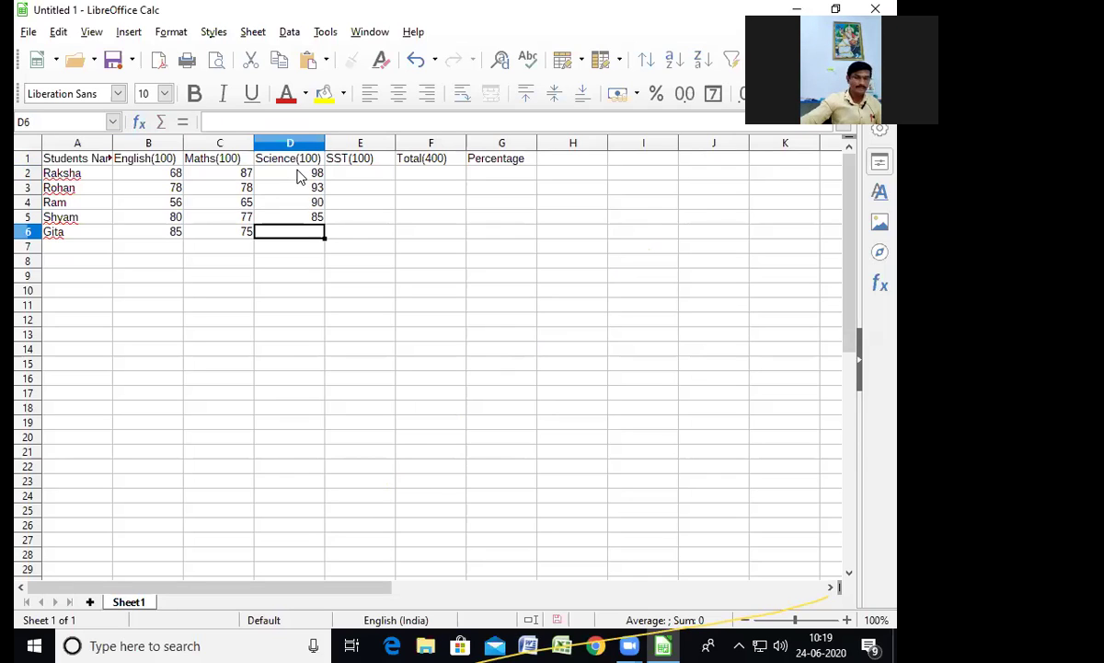
type("95")
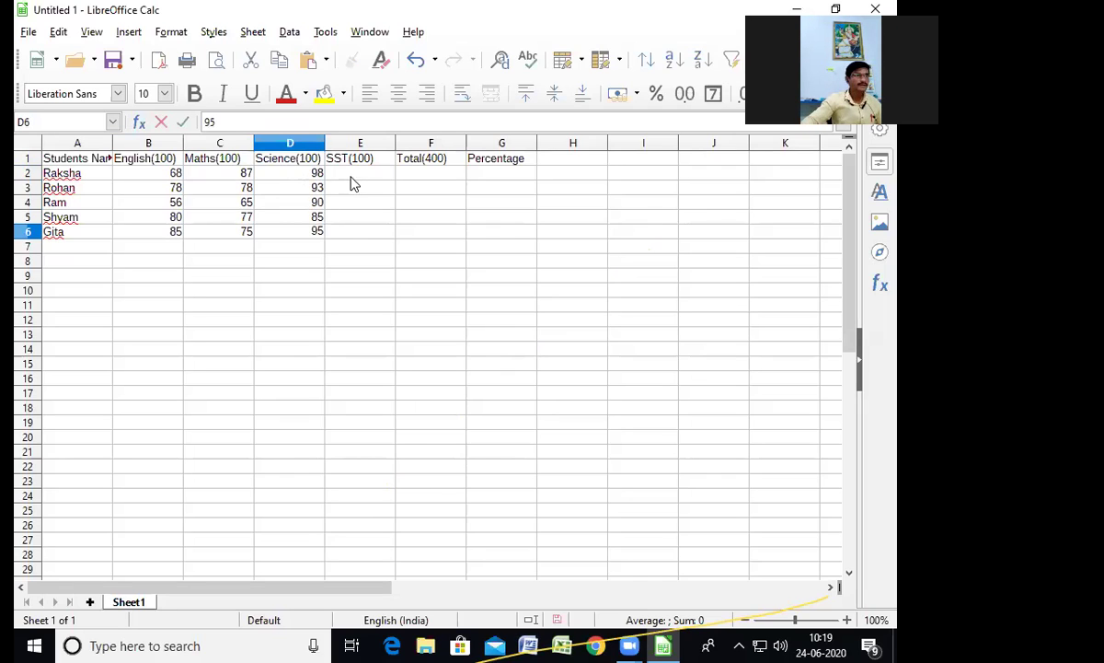
Fill in the SST marks 87, 88, 78, 67 and 80 in cells E2 to E6.
left_click(376, 177)
type("87")
key("Return")
type("88")
key("Return")
type("78")
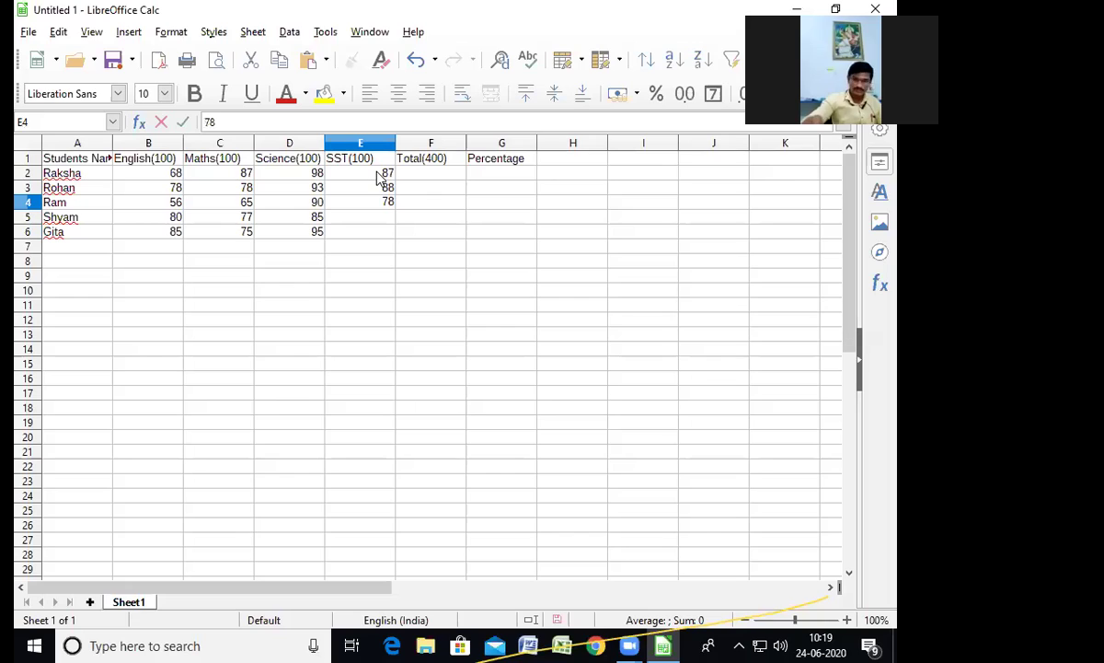
key("BackSpace")
key("BackSpace")
type("78")
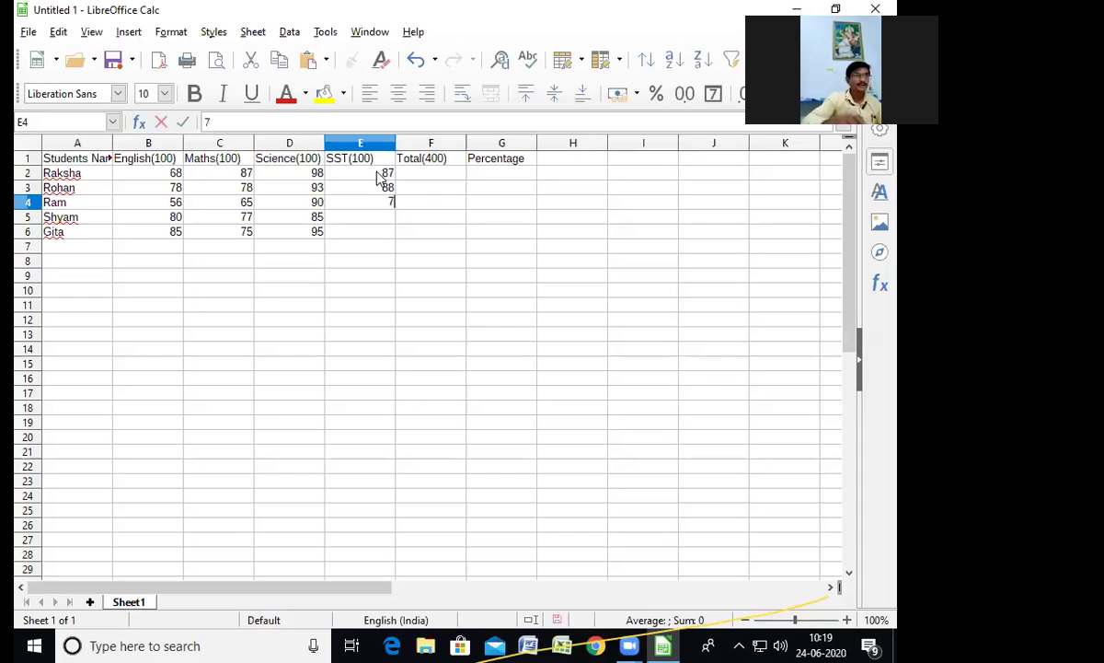
key("Return")
type("67")
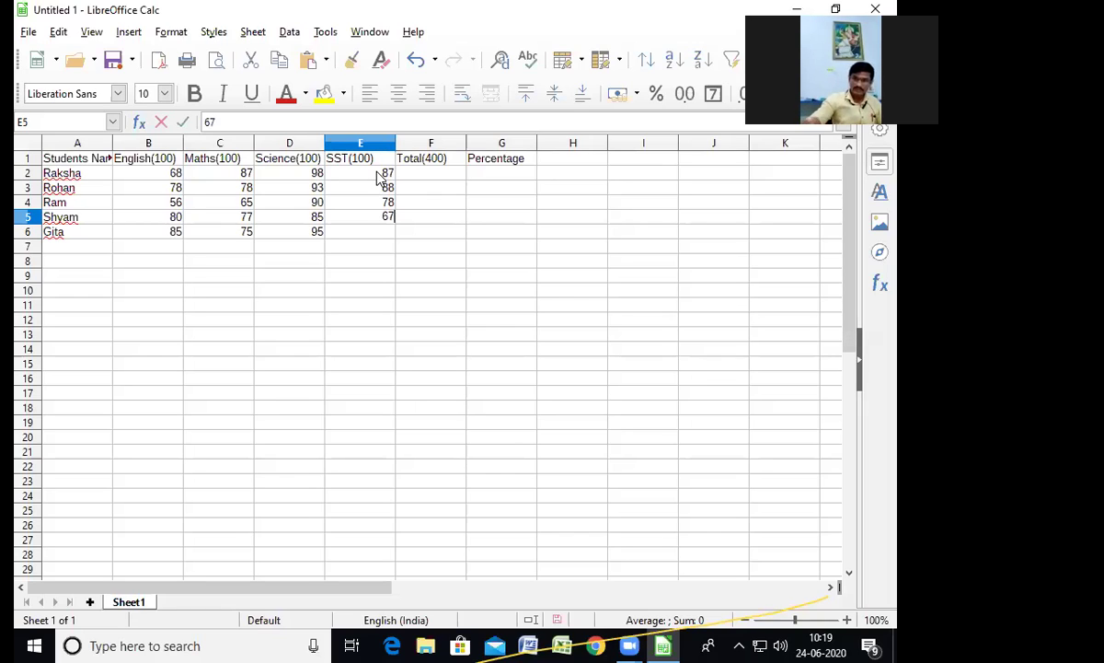
key("Return")
type("80")
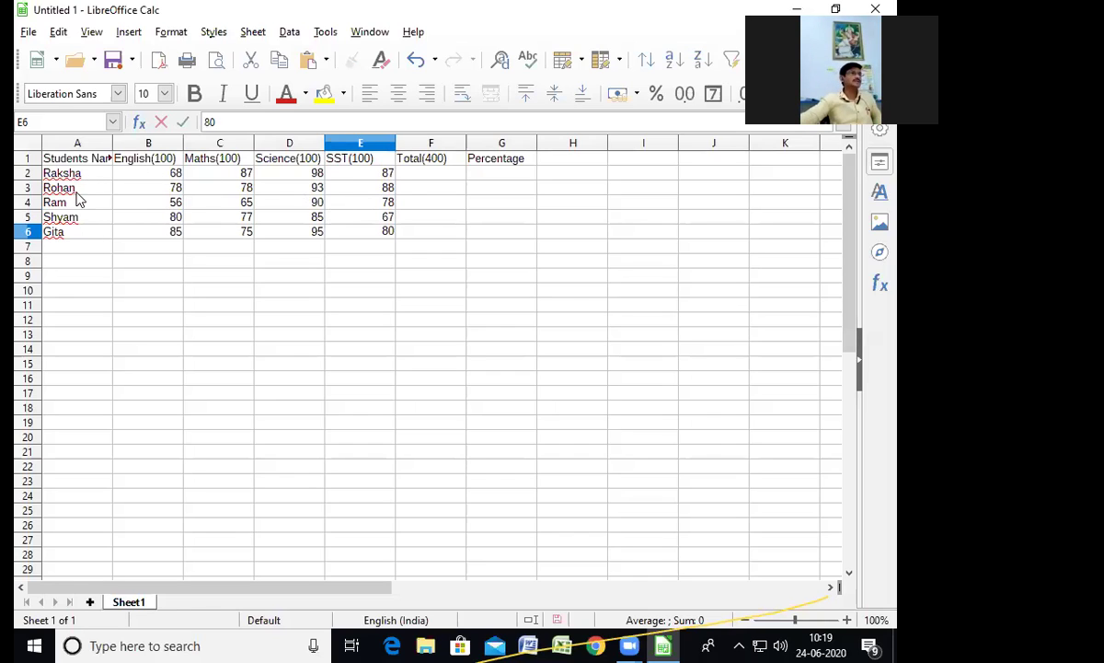
Enter a SUM formula in cell F2 that references only the English mark in B2.
left_click(419, 180)
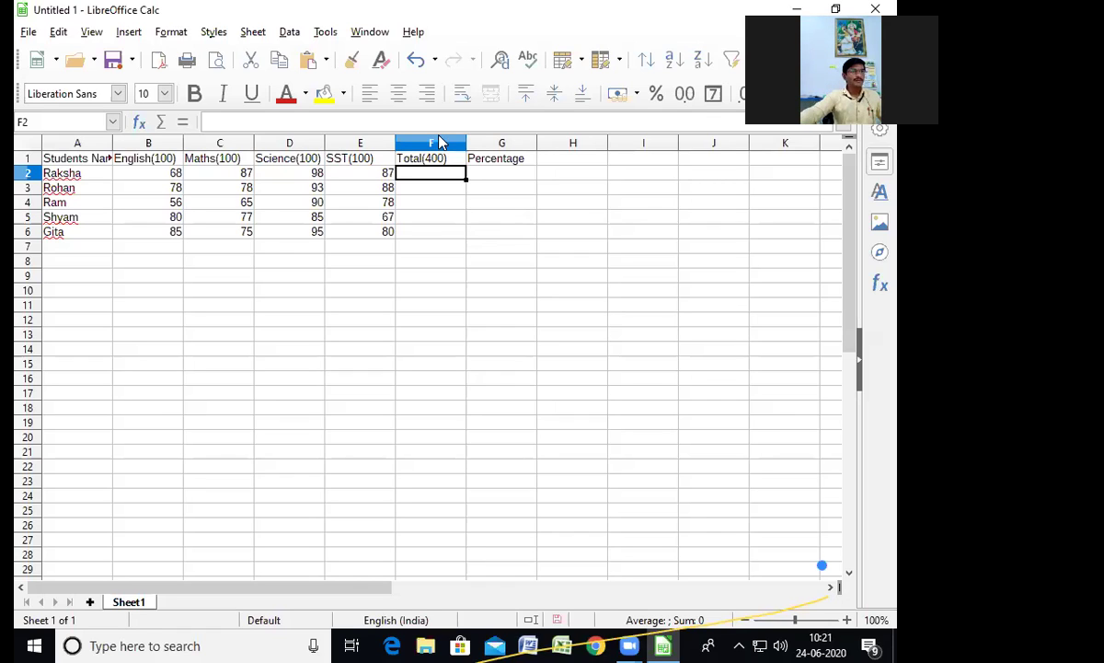
scroll(483, 393, "up", 5)
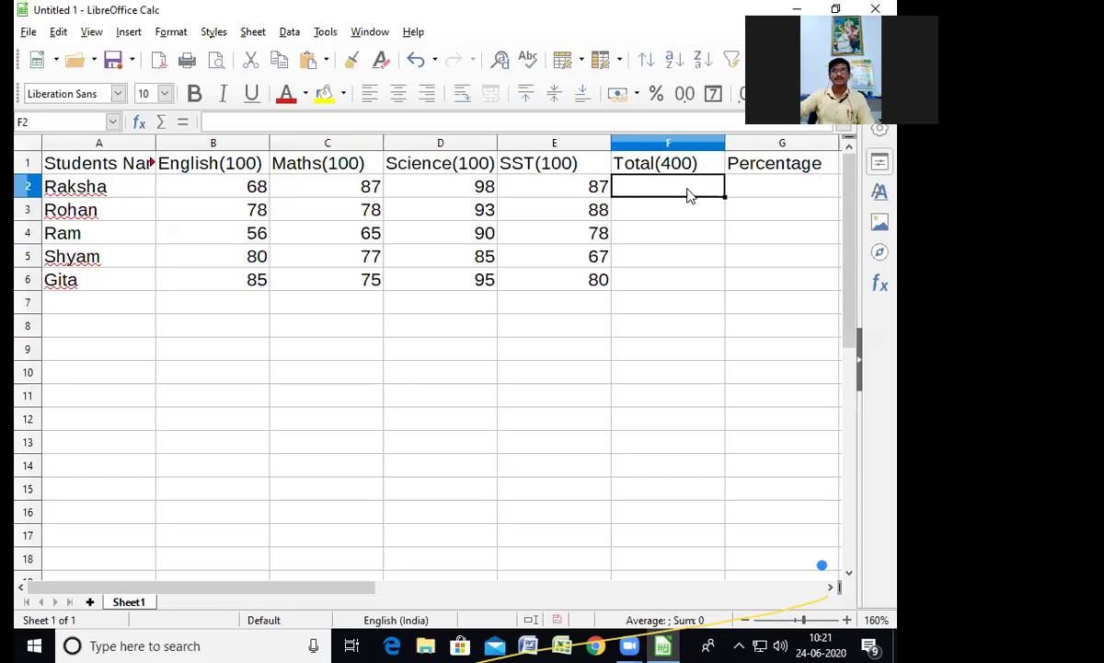
double_click(690, 195)
type("=")
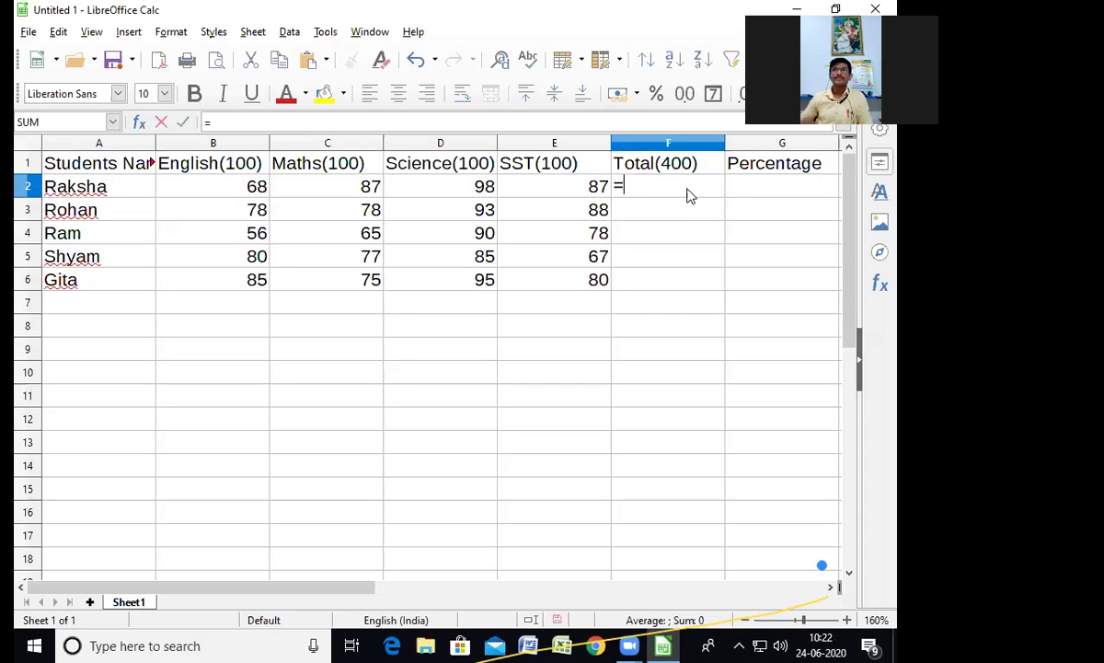
type("sum")
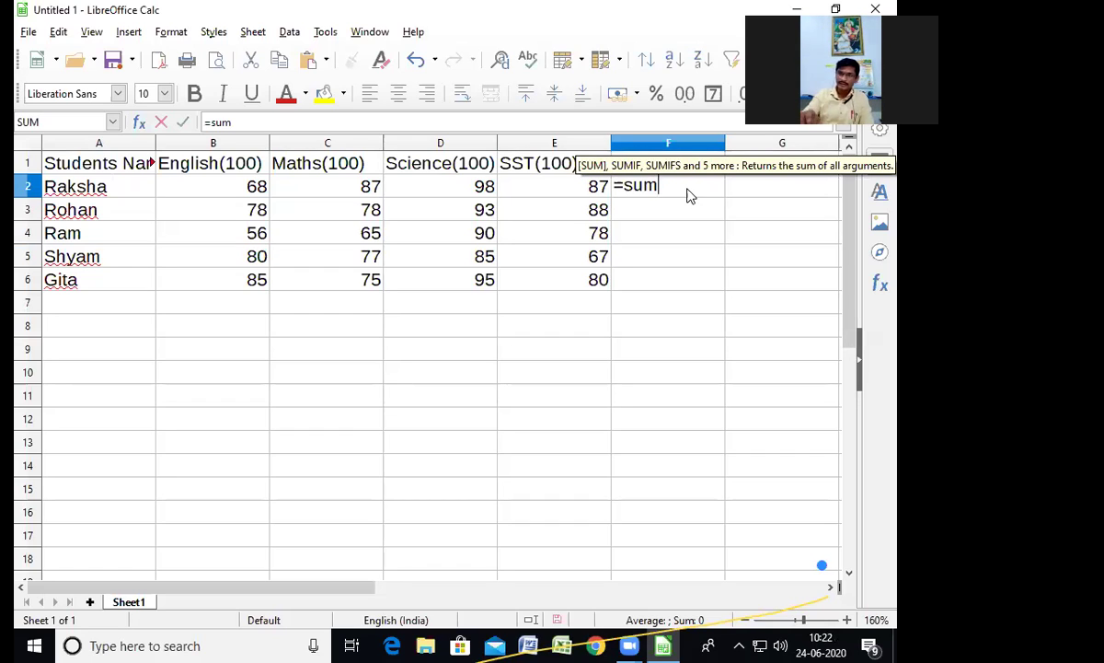
type("(")
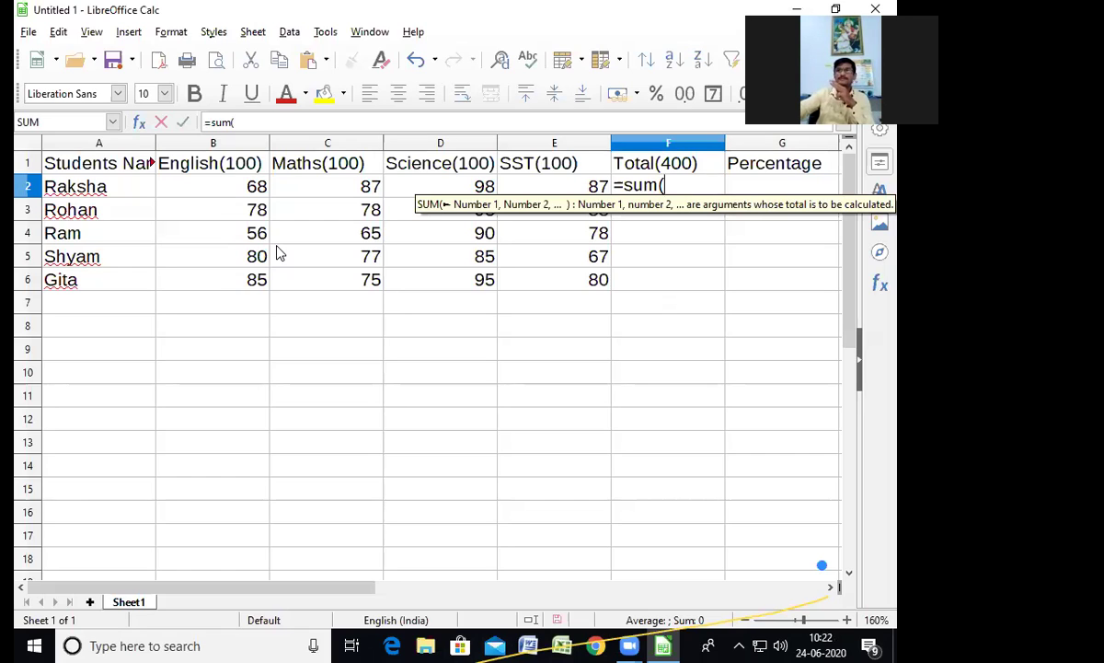
left_click(243, 191)
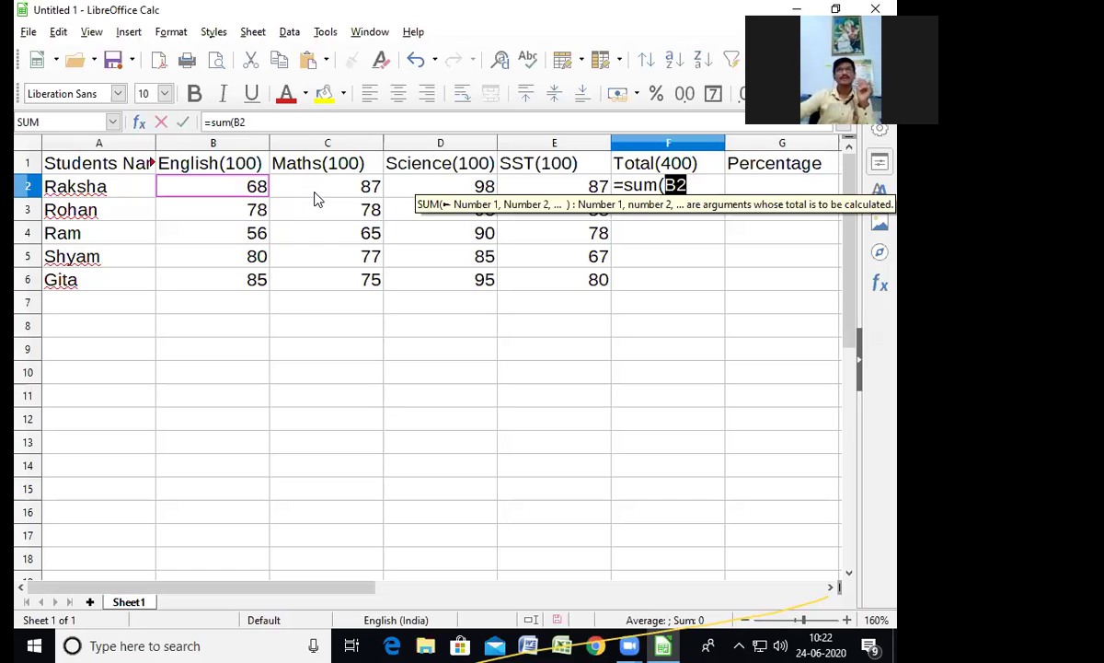
key("Return")
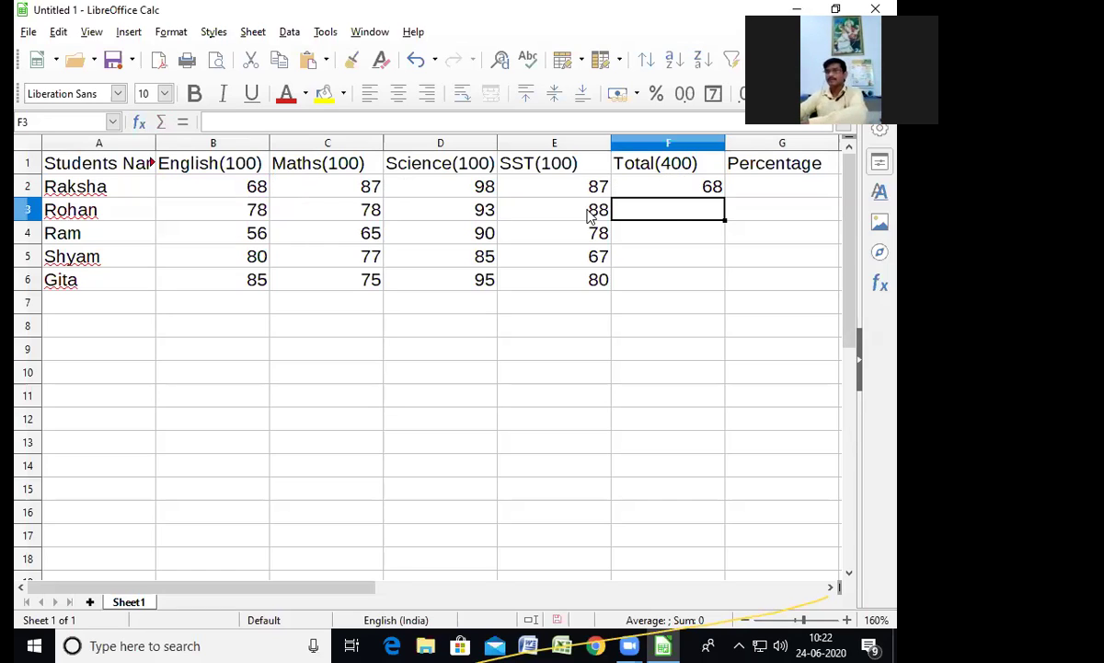
Extend the total formula in F2 to =SUM(B2+C2+D2+E2).
left_click(699, 187)
double_click(700, 186)
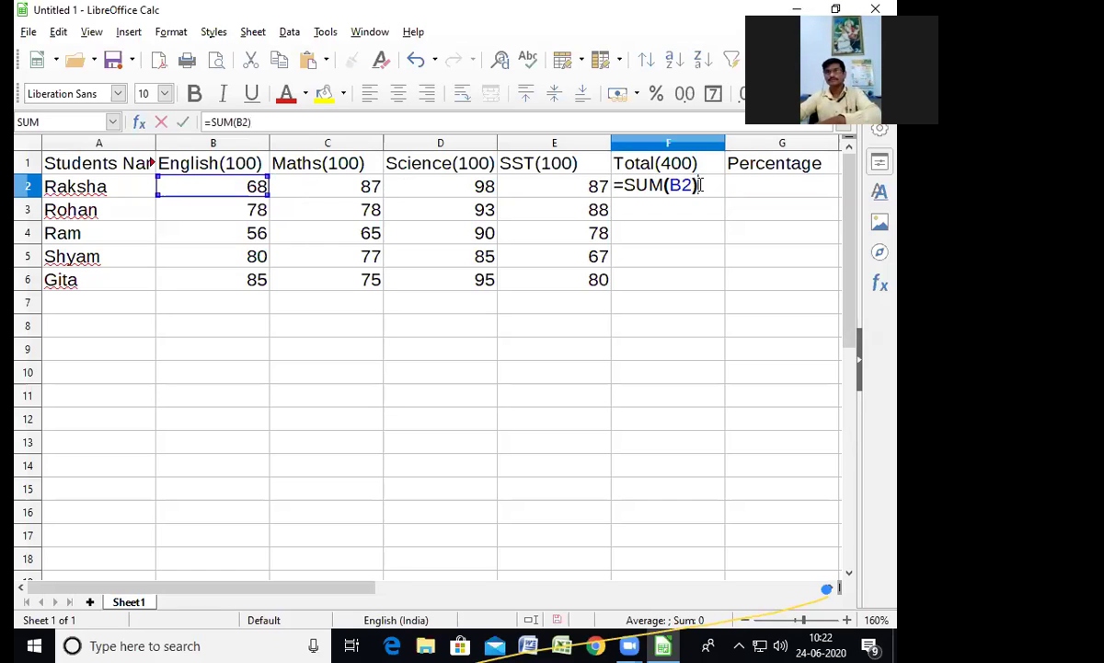
key("BackSpace")
type("+")
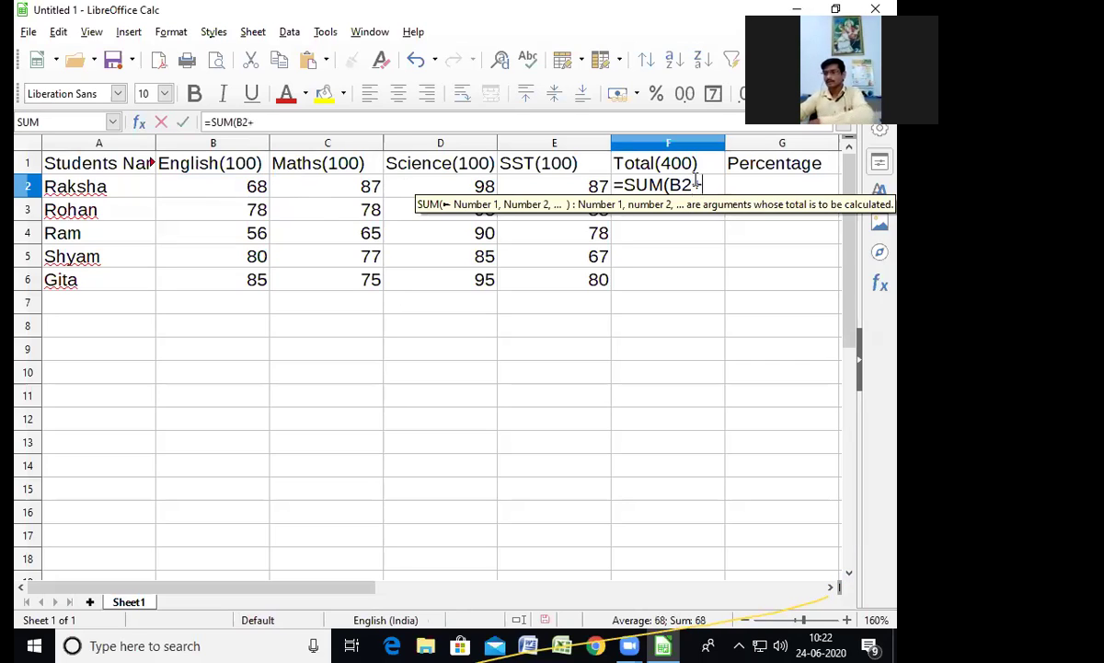
left_click(369, 189)
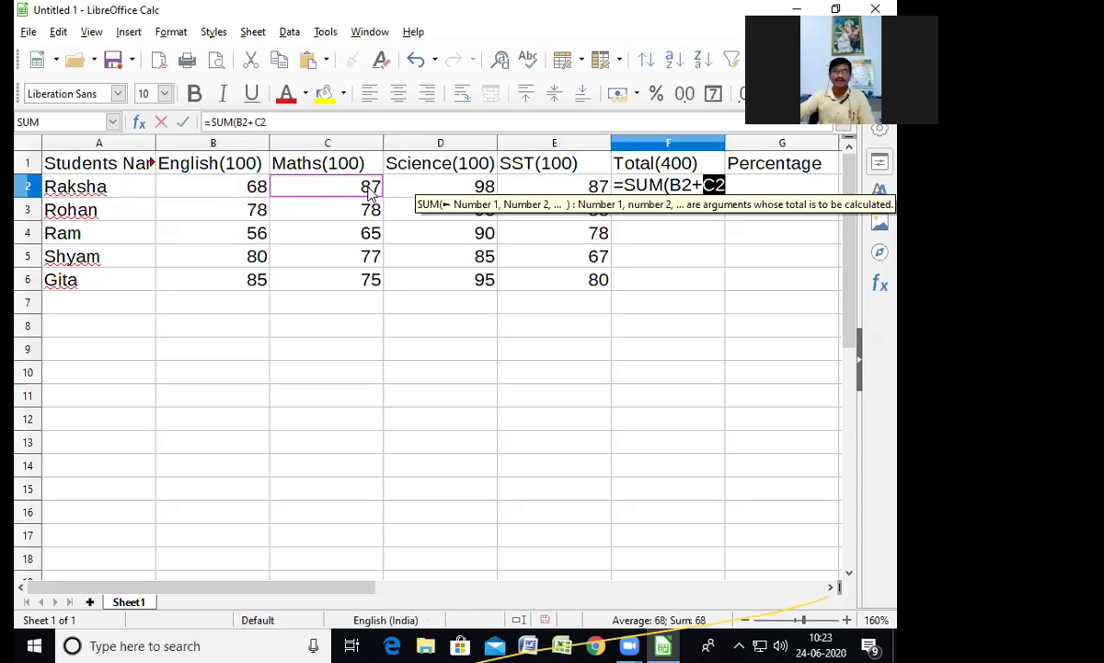
type("+")
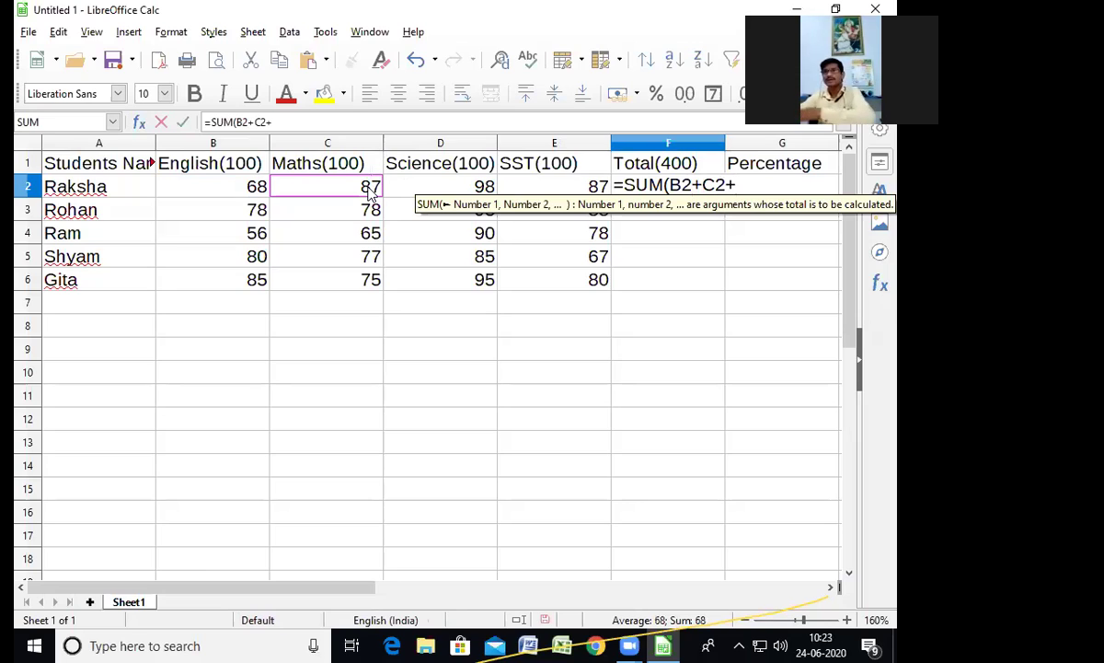
left_click(434, 191)
type("+")
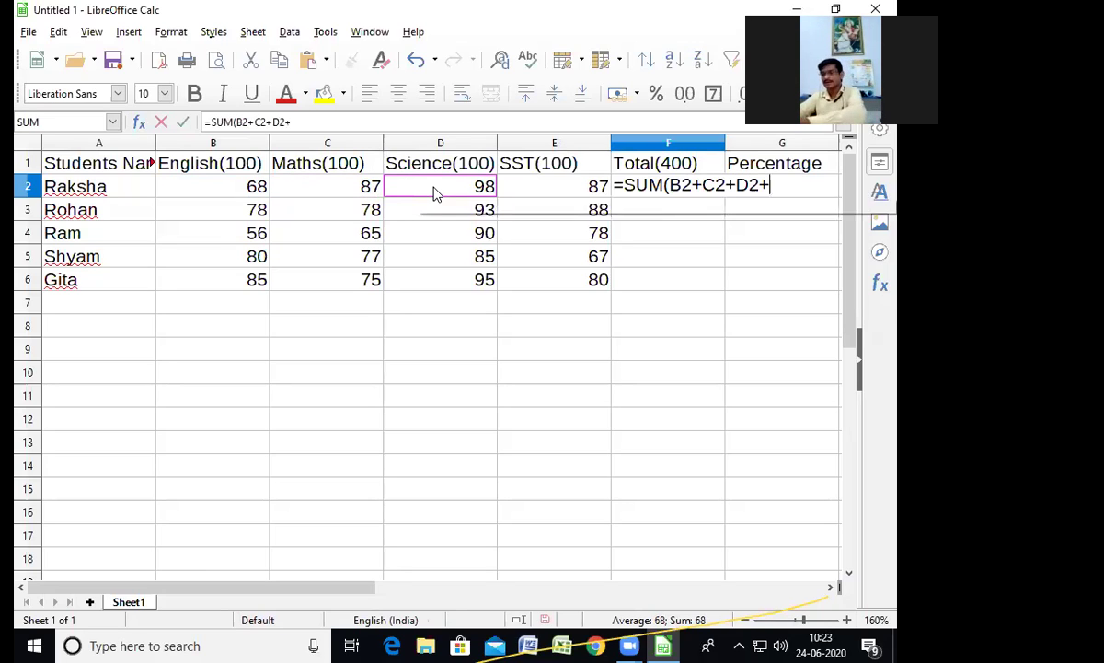
left_click(529, 188)
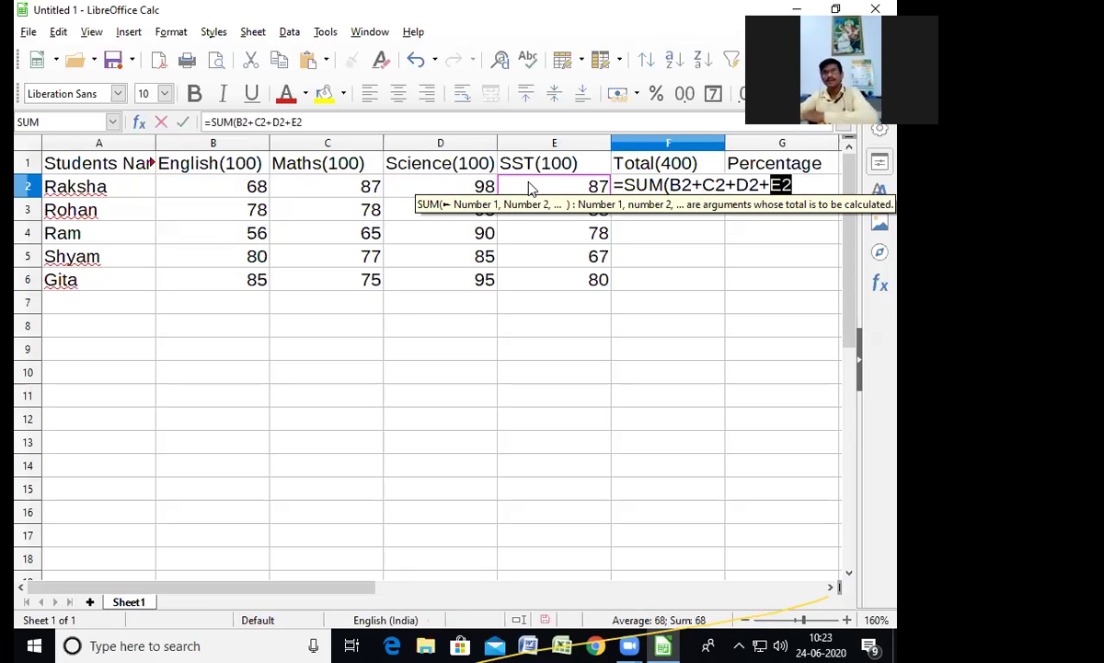
type(")")
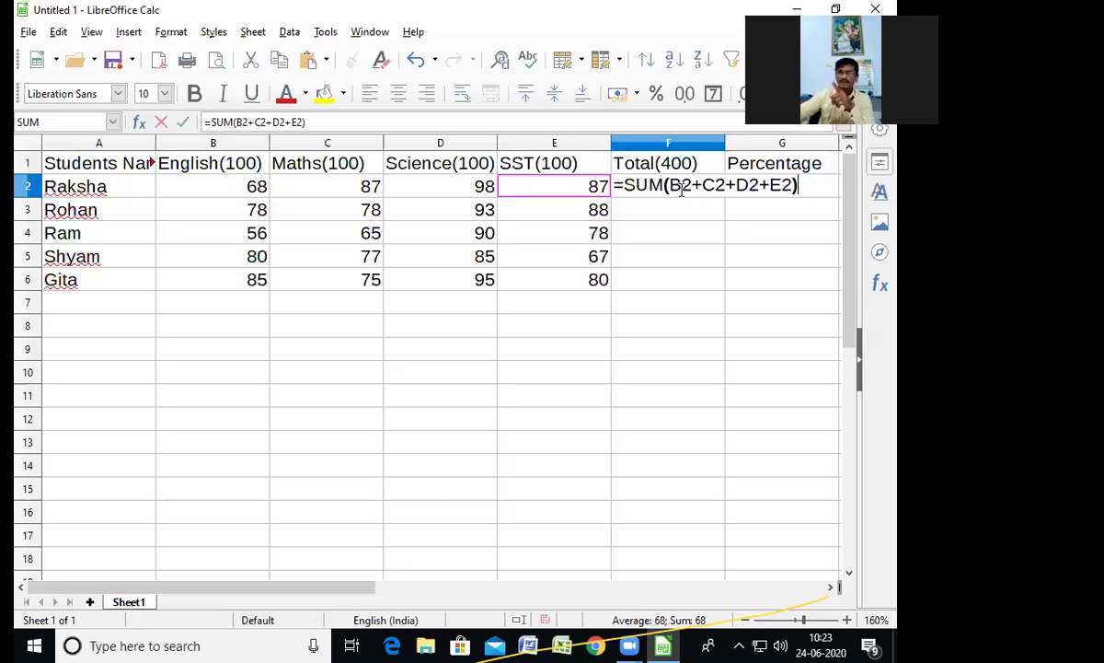
key("Return")
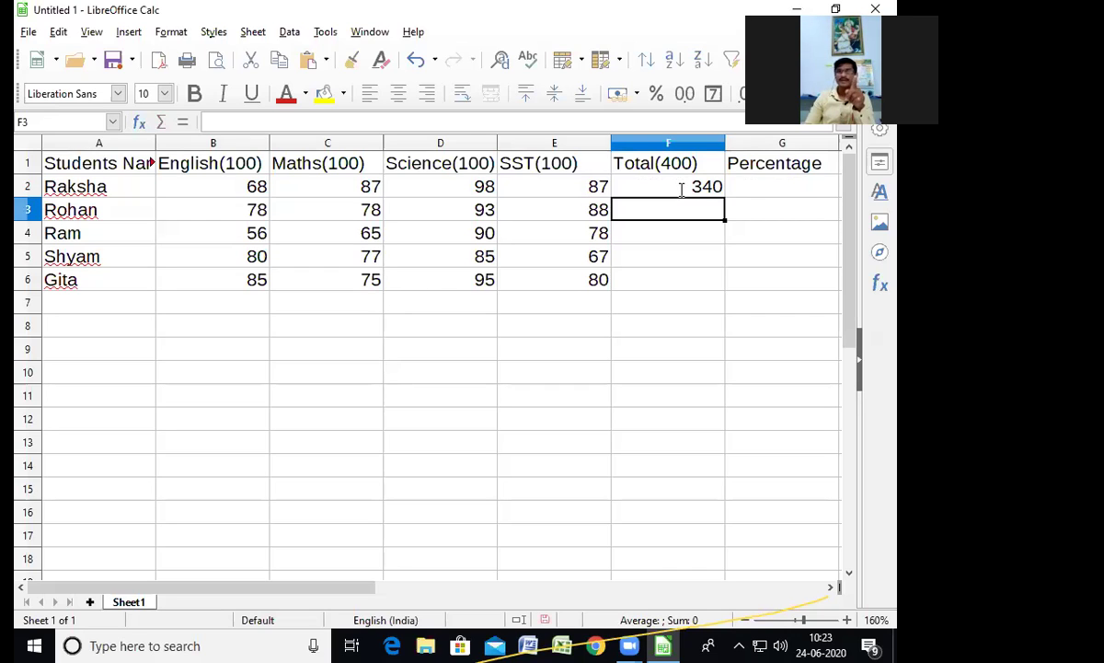
Replace the total formula in F2 with the range version =SUM(B2:E2).
double_click(720, 186)
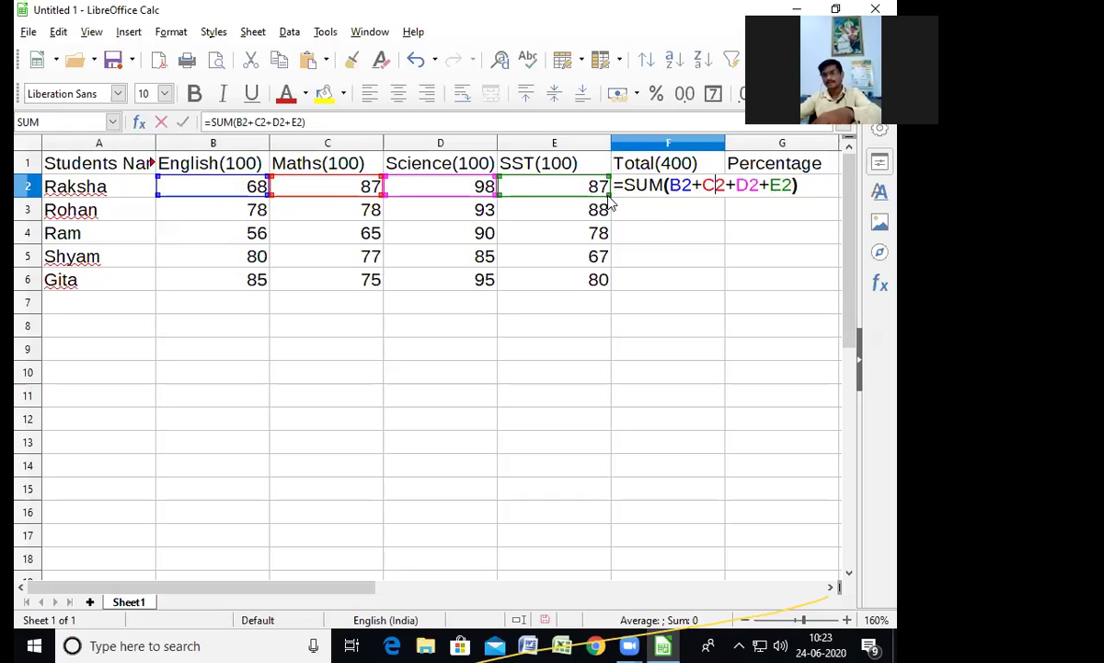
key("Escape")
key("BackSpace")
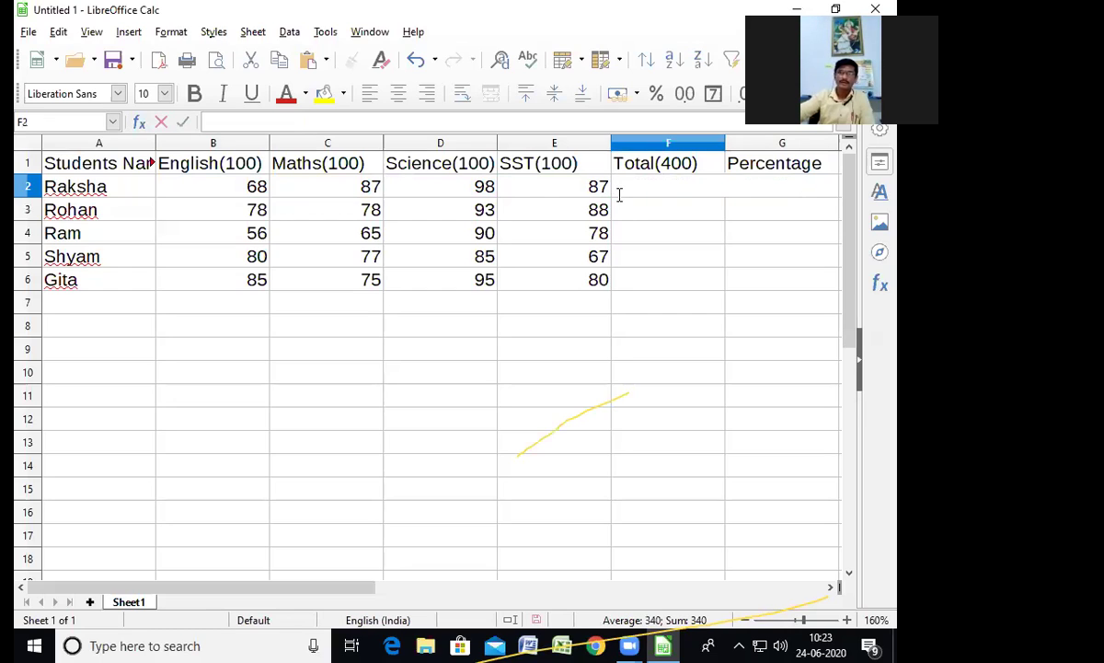
type("=")
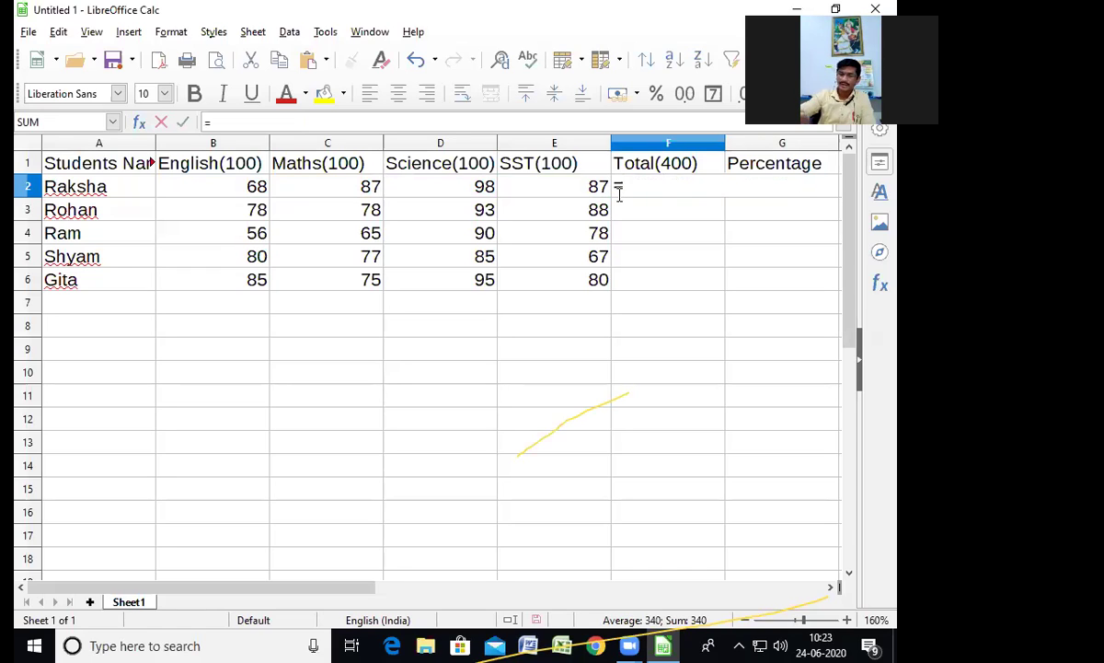
type("su")
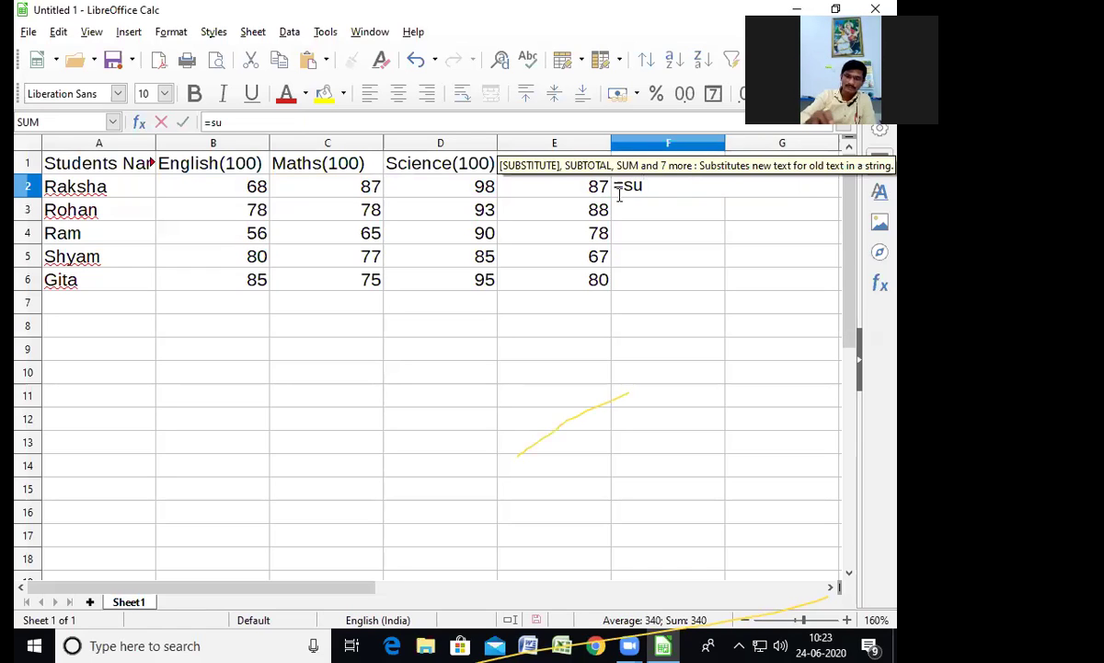
type("m")
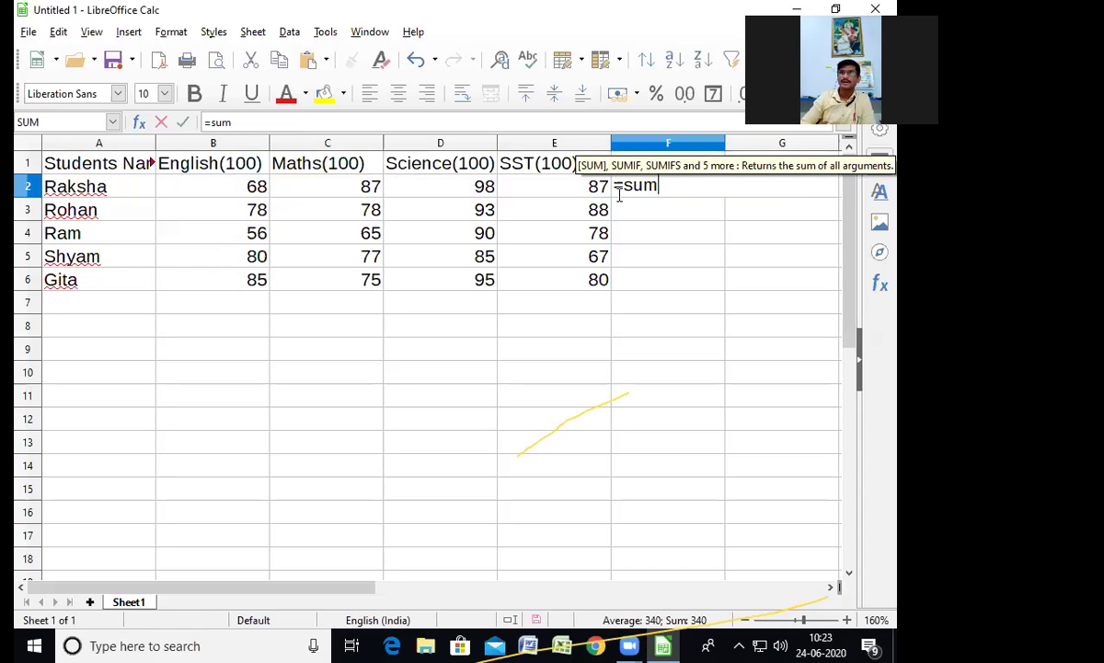
type("(")
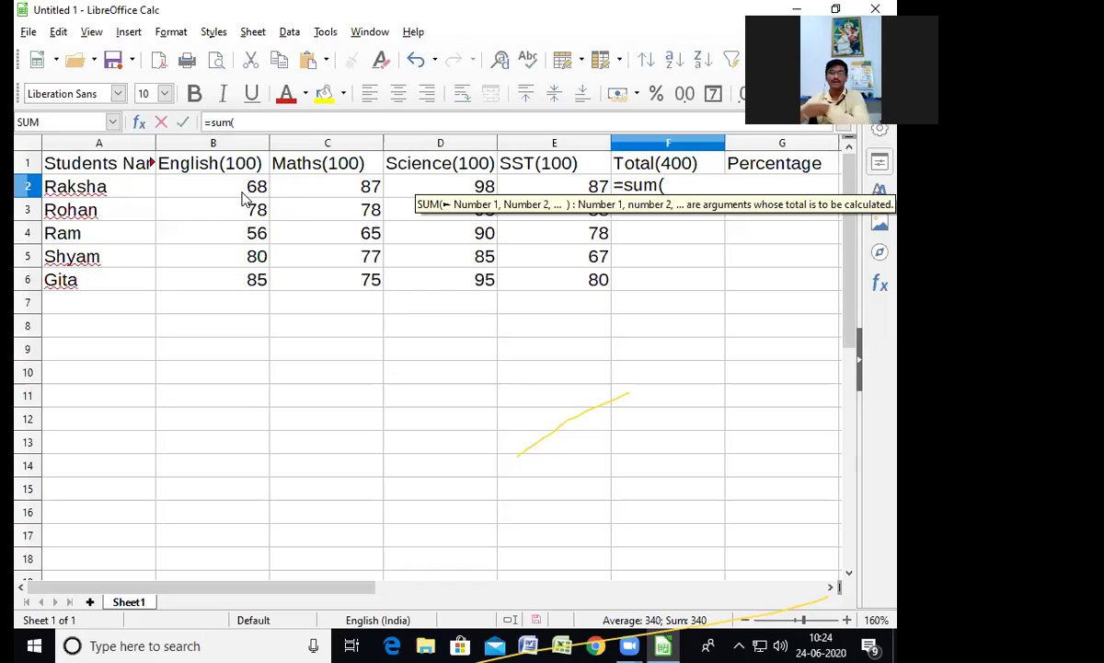
left_click(237, 199)
left_click_drag(237, 198, 571, 187)
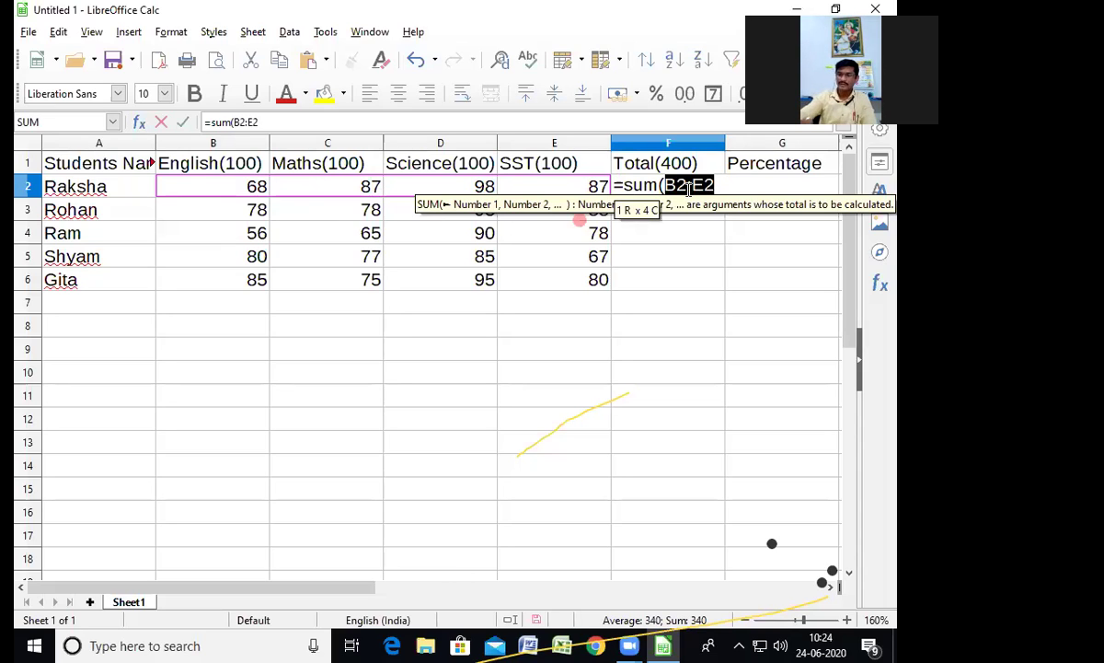
type(")")
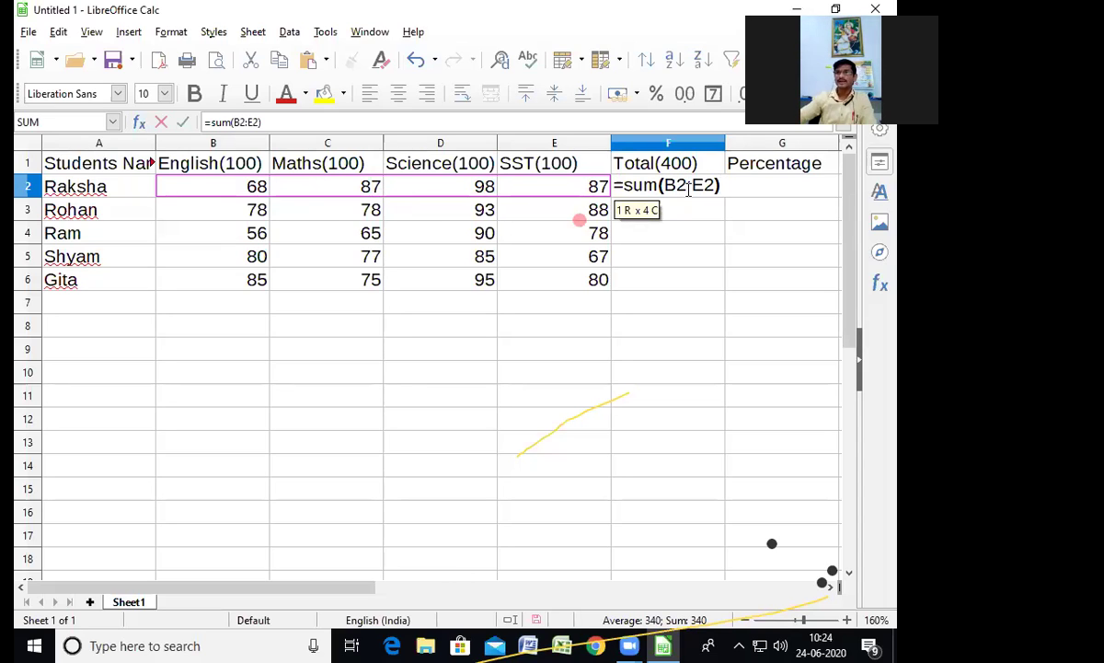
key("Return")
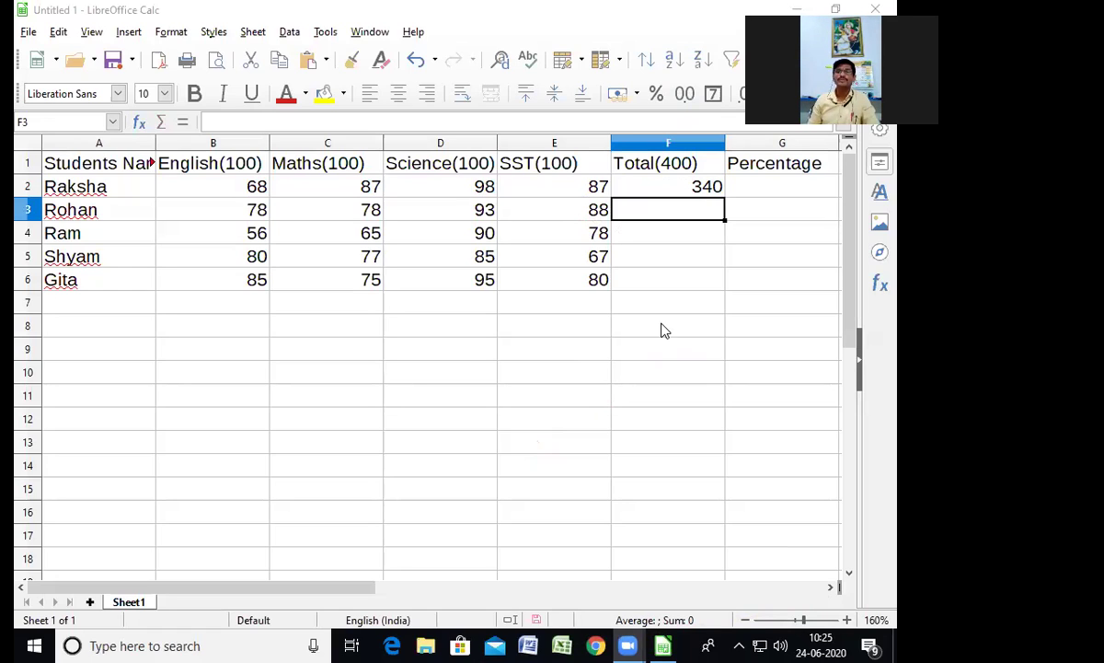
Fill the total formula from F2 down to F6 as a trial and undo the fill.
left_click(712, 186)
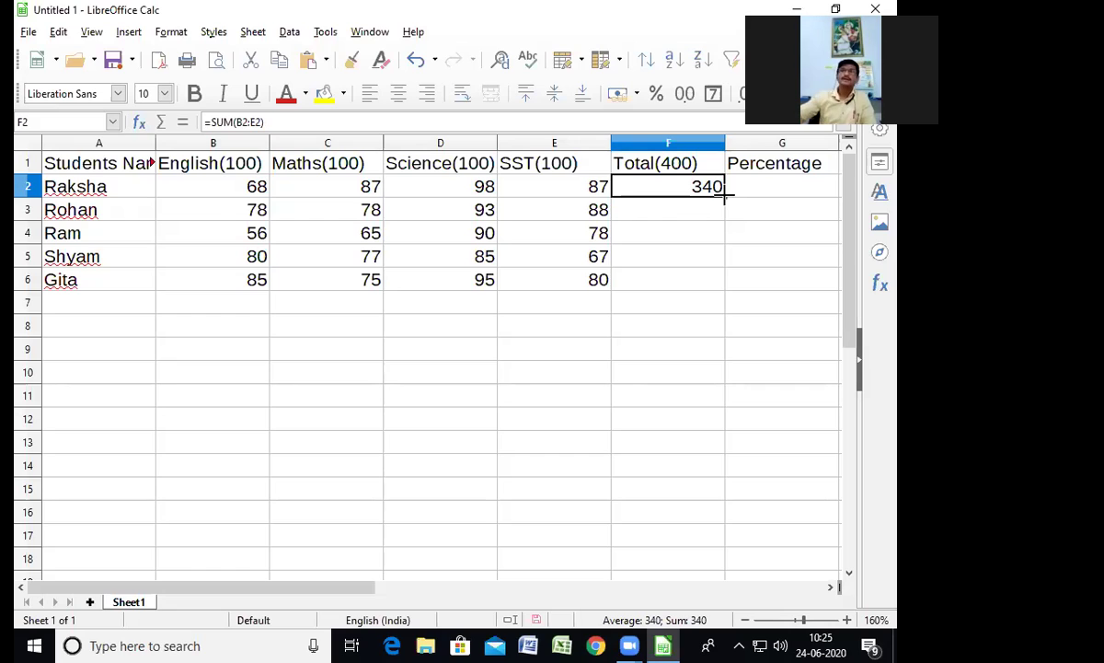
left_click_drag(725, 196, 727, 288)
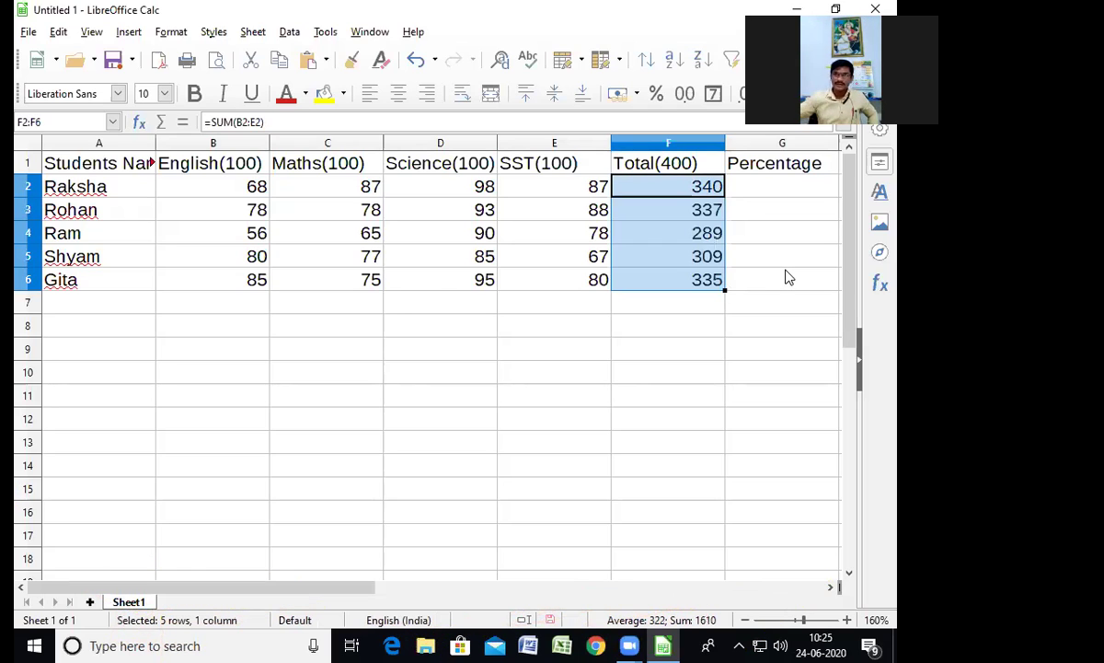
left_click(760, 289)
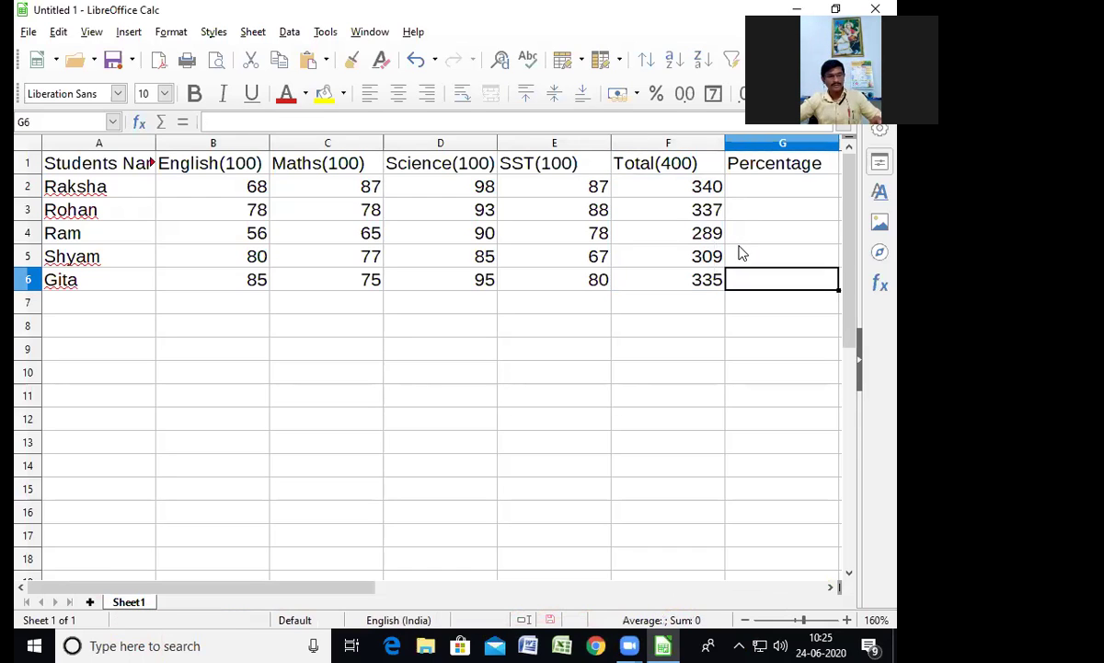
key("ctrl+z")
left_click(736, 215)
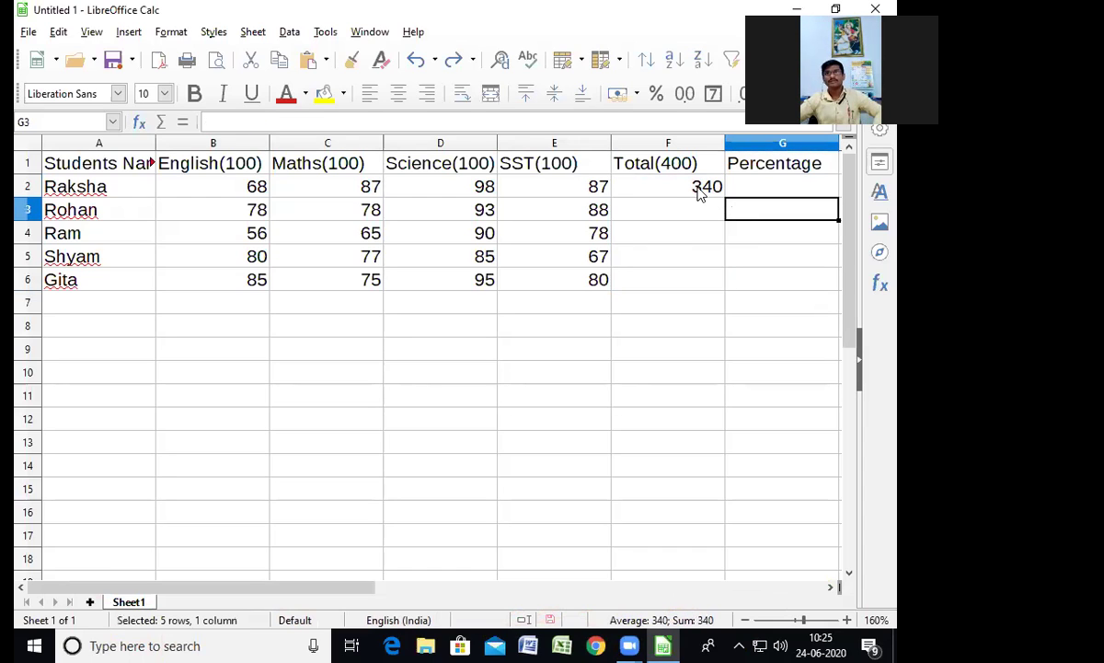
Fill the total formula from F2 down through F6 for the remaining students.
left_click(699, 192)
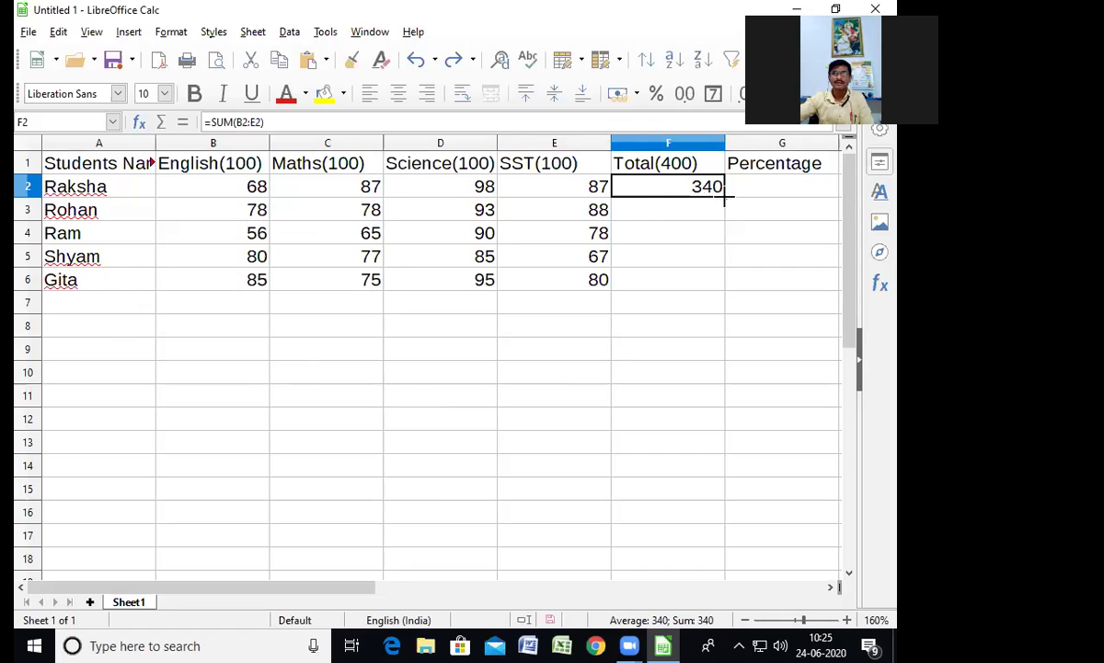
left_click_drag(726, 197, 739, 288)
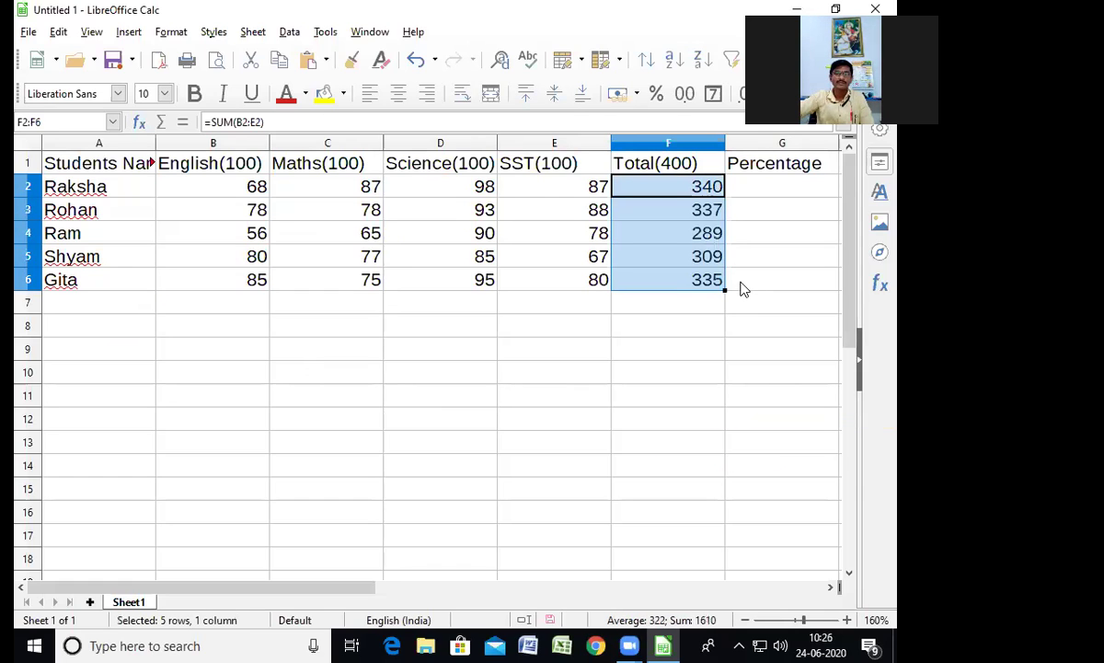
left_click(734, 282)
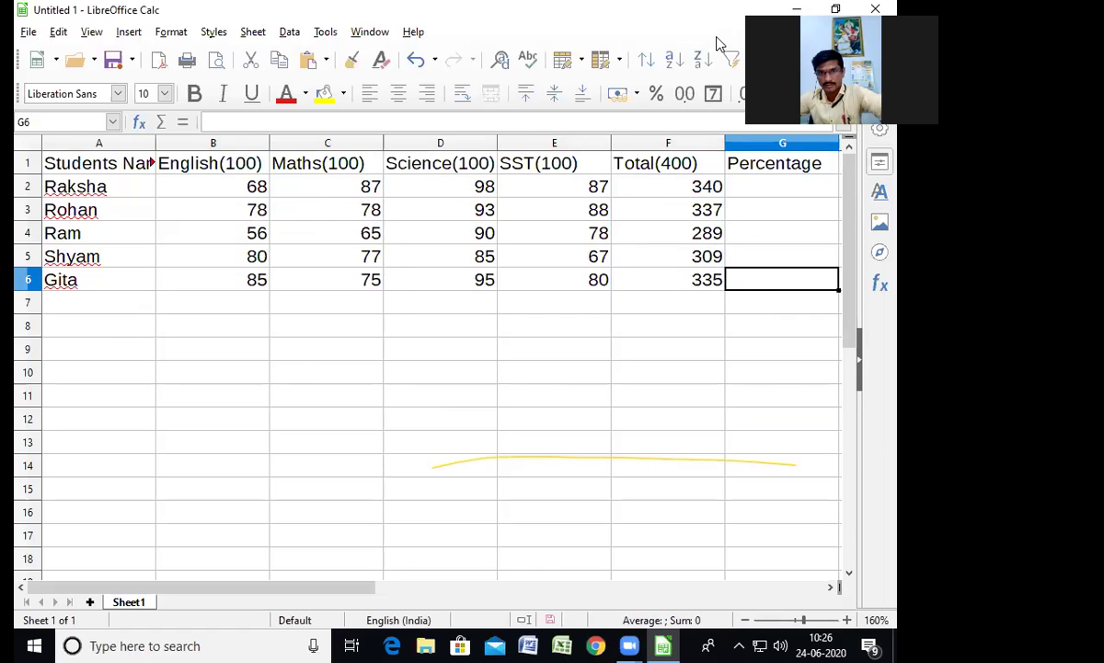
Enter the percentage formula =F2*100/400 in G2 for the first student, referencing the student's total.
left_click(710, 355)
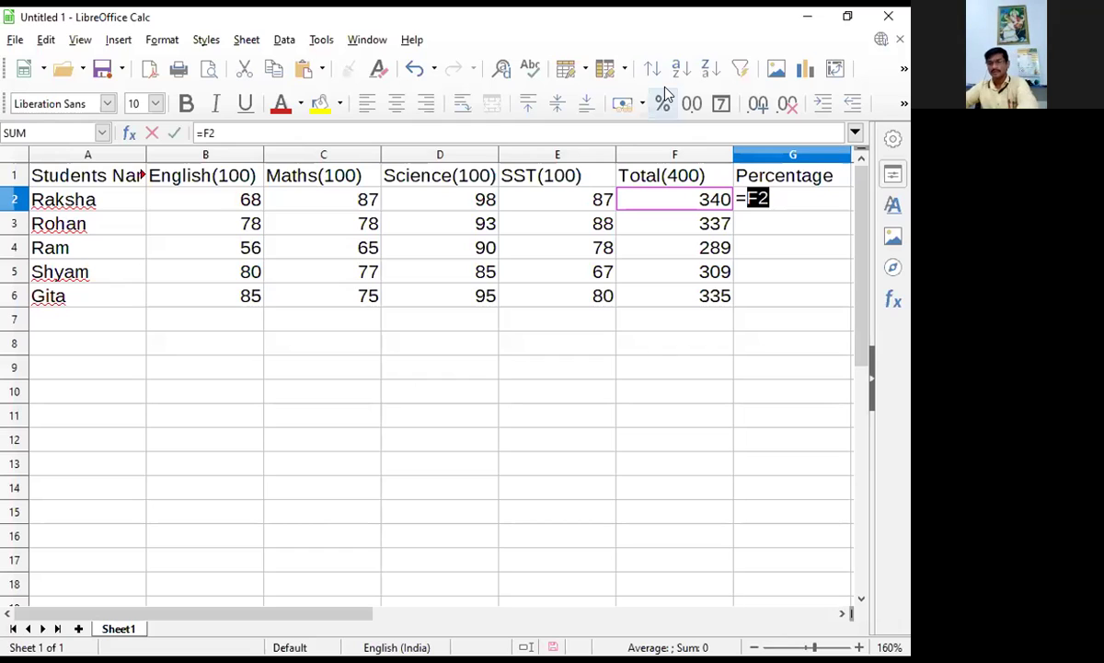
key("BackSpace")
key("BackSpace")
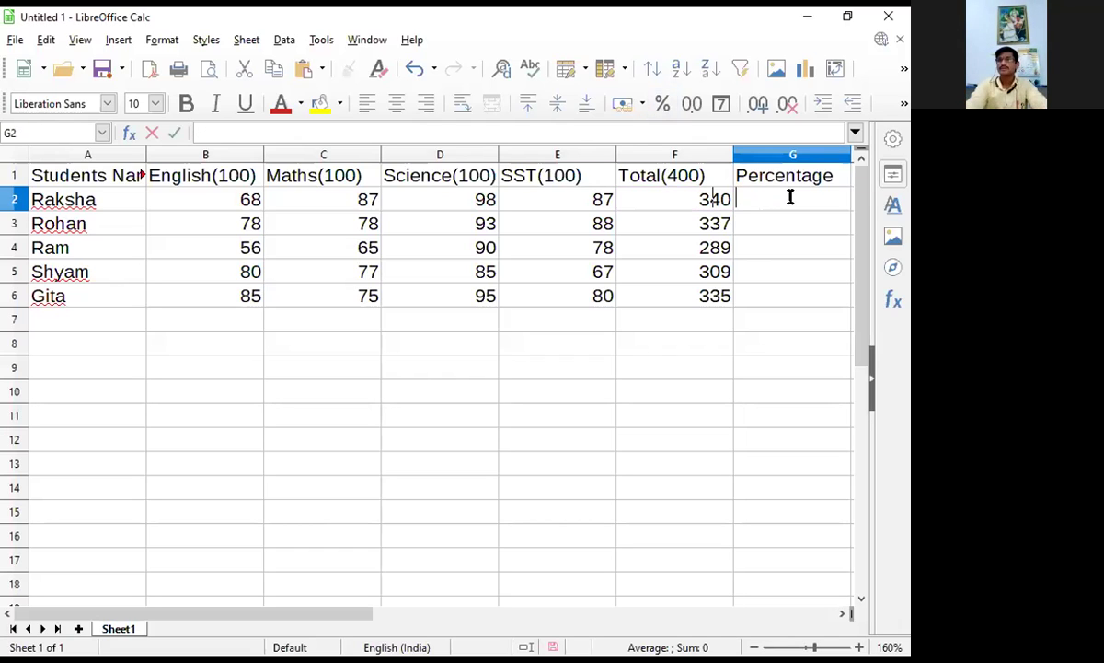
type("=")
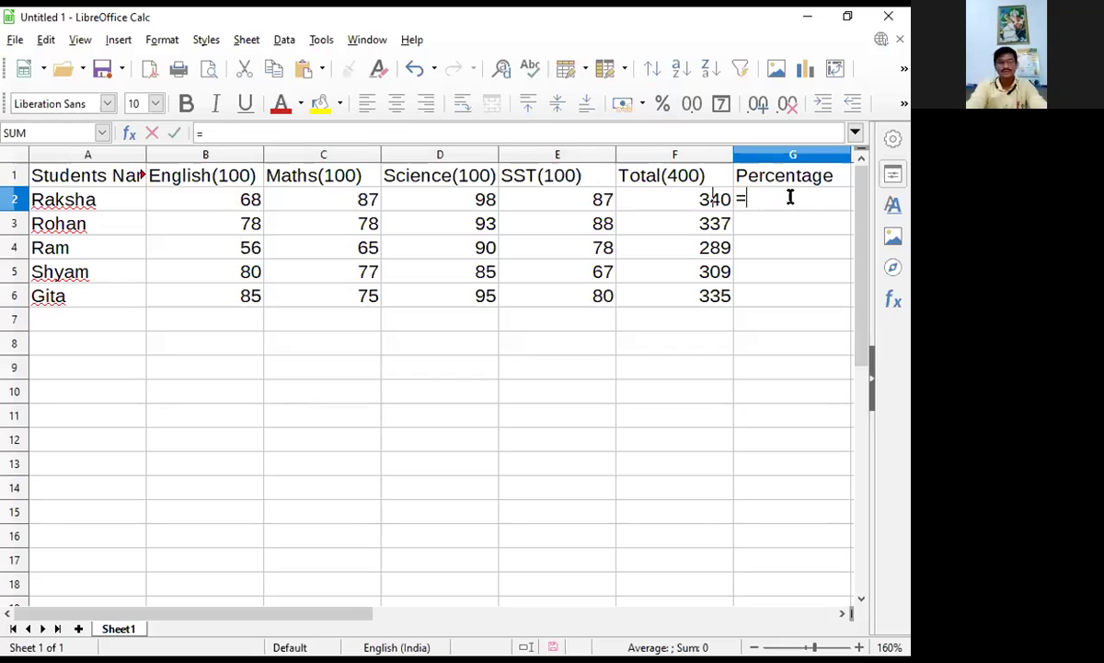
left_click(697, 203)
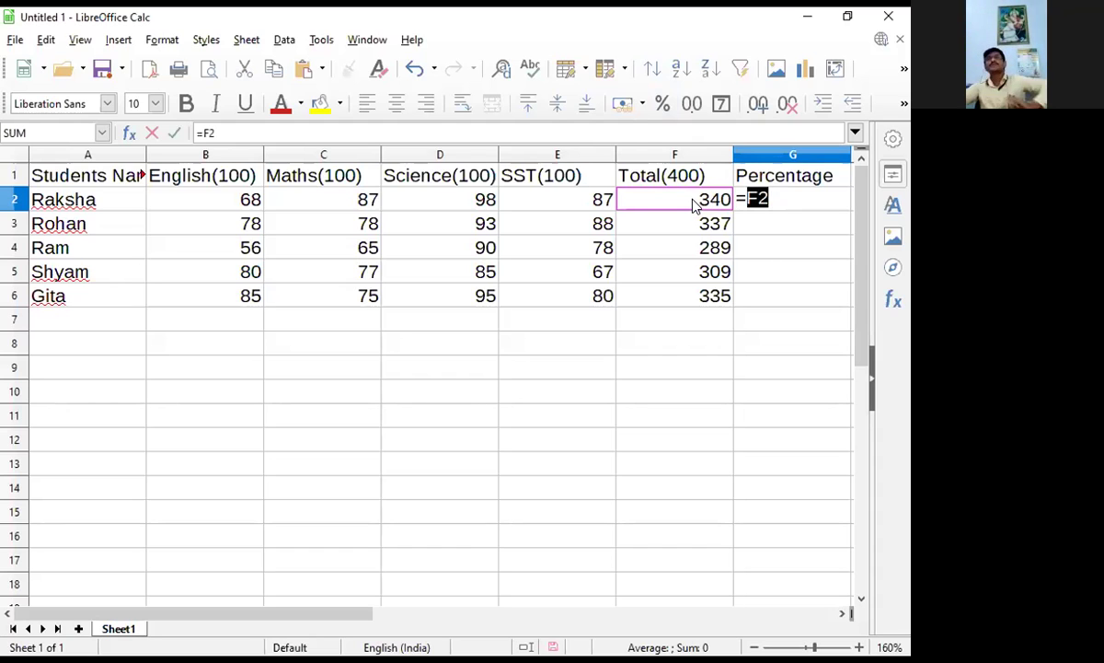
left_click(786, 207)
type("*")
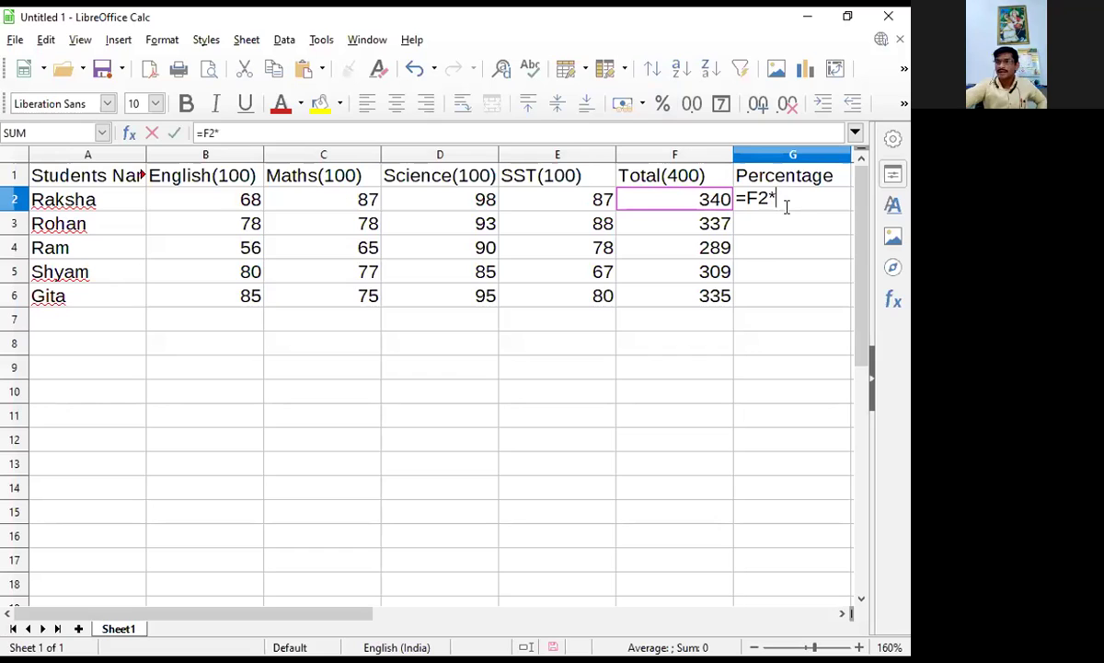
type("100")
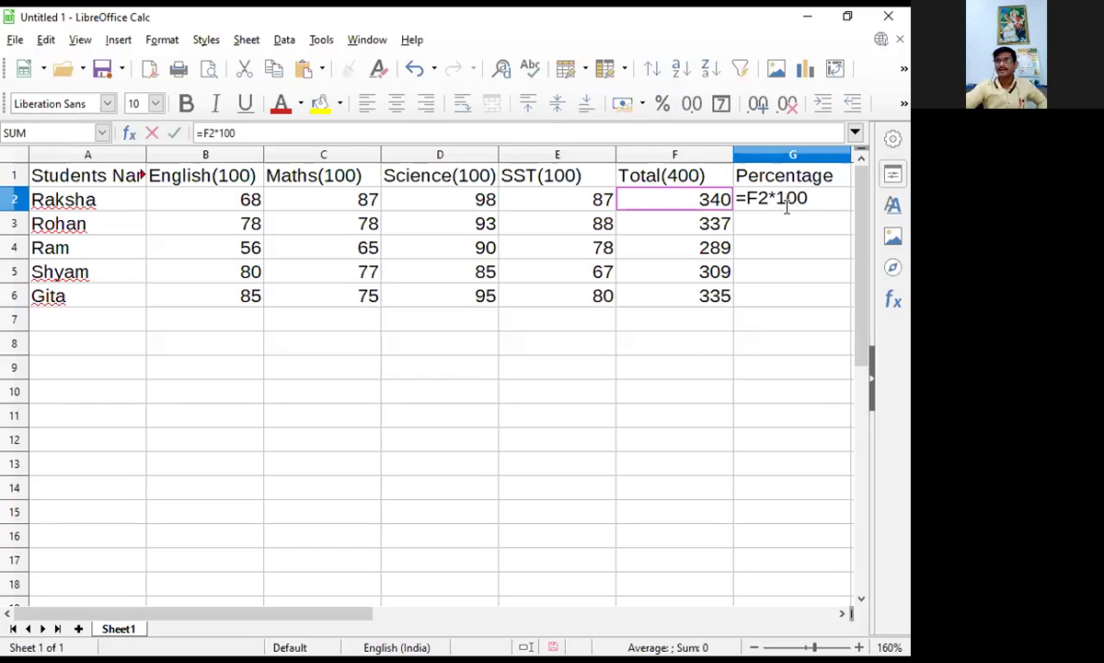
type("/")
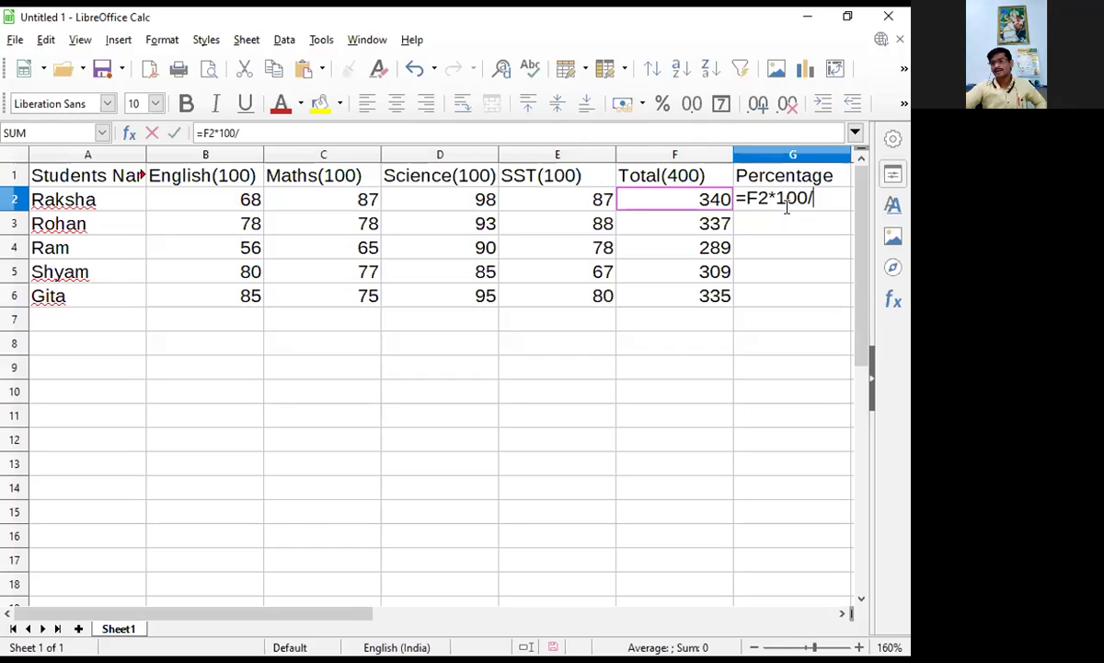
type("4")
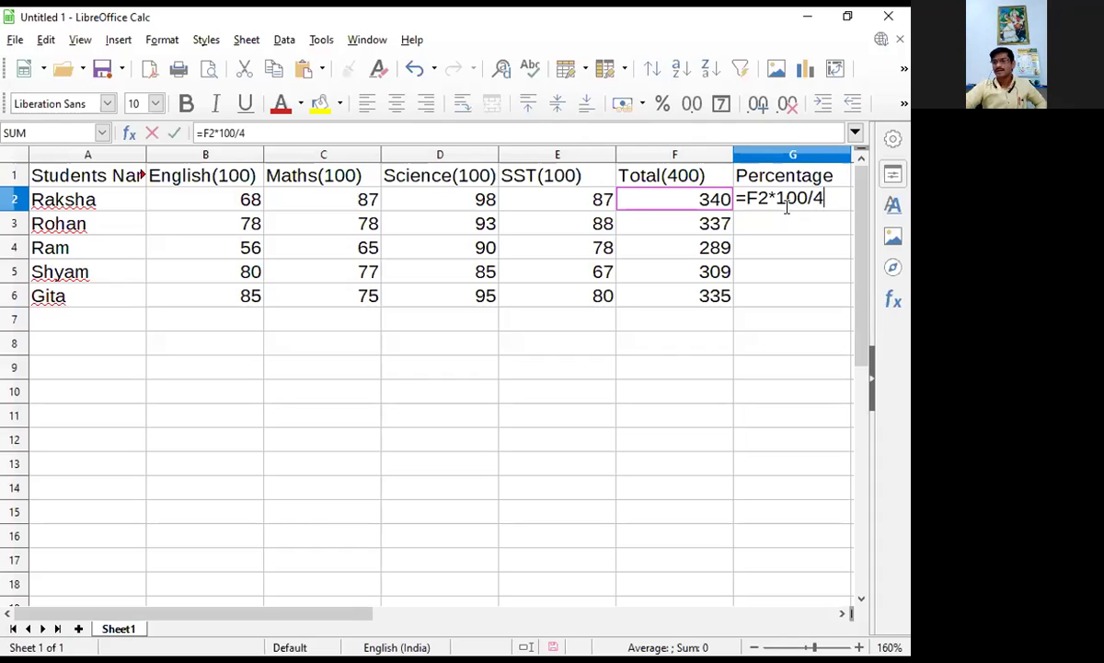
type("00")
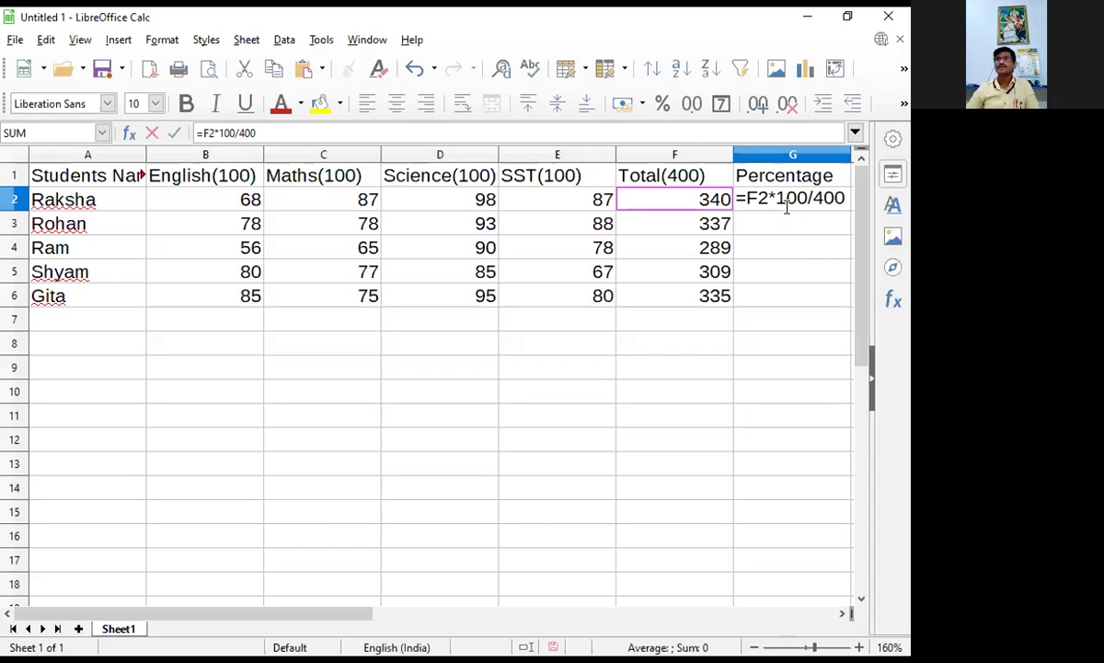
key("Return")
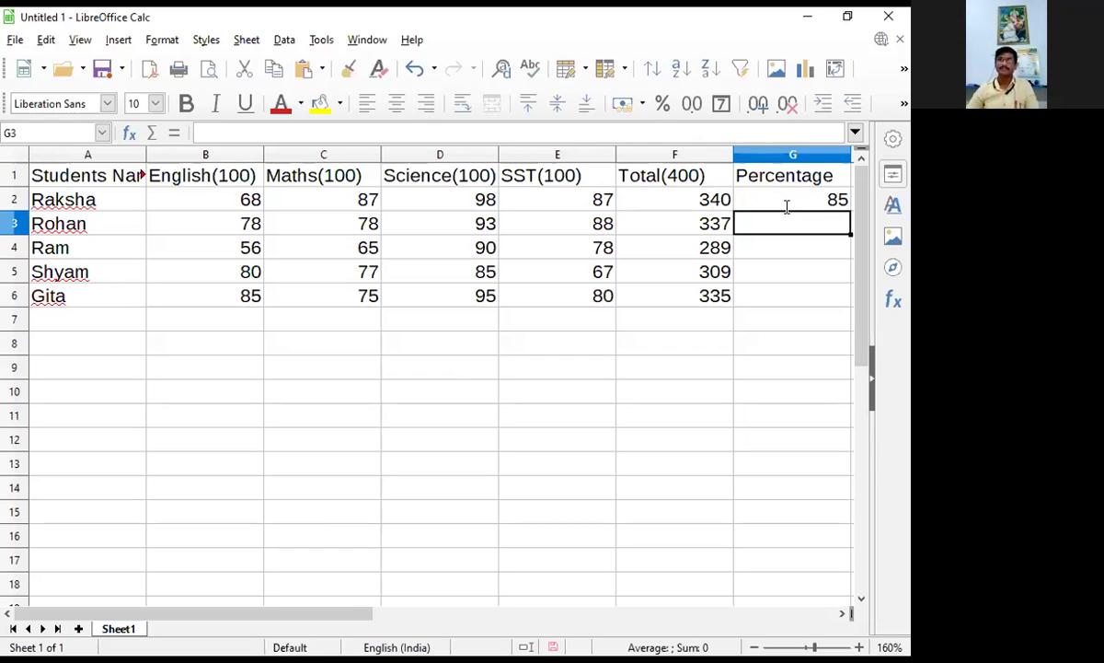
Examine the percentage formula stored in G2 by highlighting it inside the cell, leaving it unedited.
left_click(781, 198)
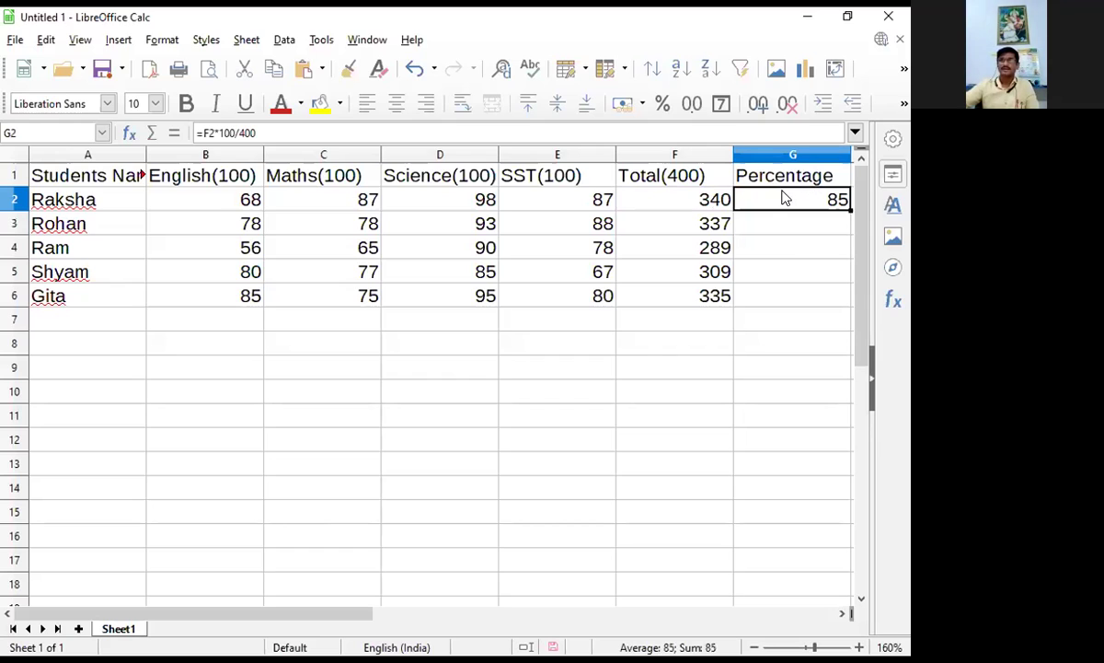
double_click(781, 197)
left_click_drag(737, 198, 853, 197)
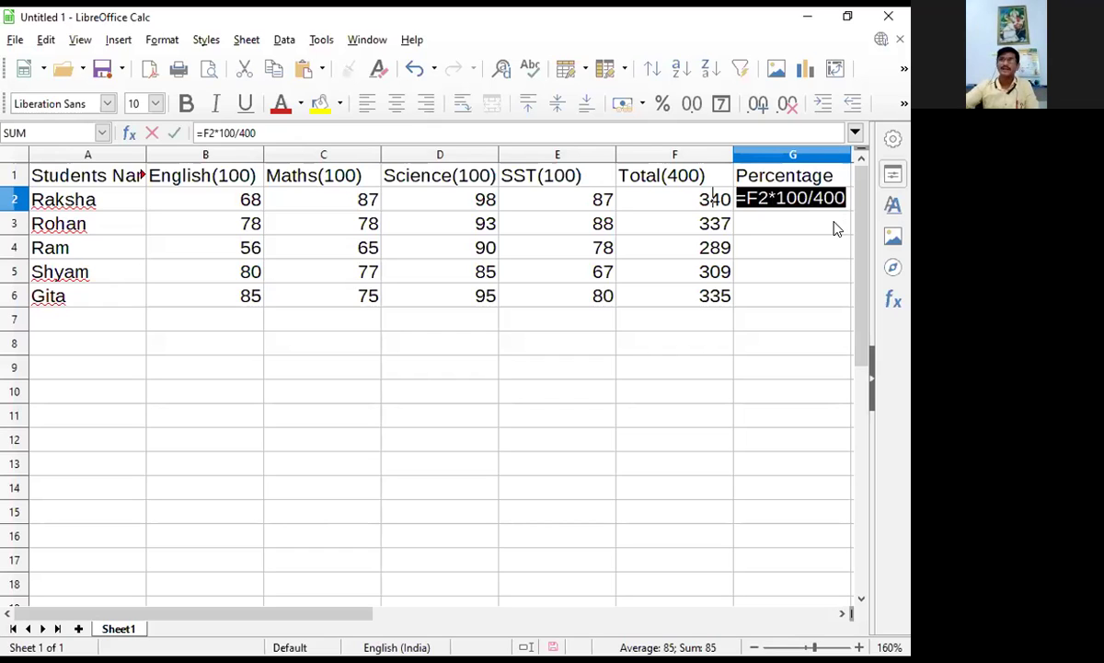
key("Return")
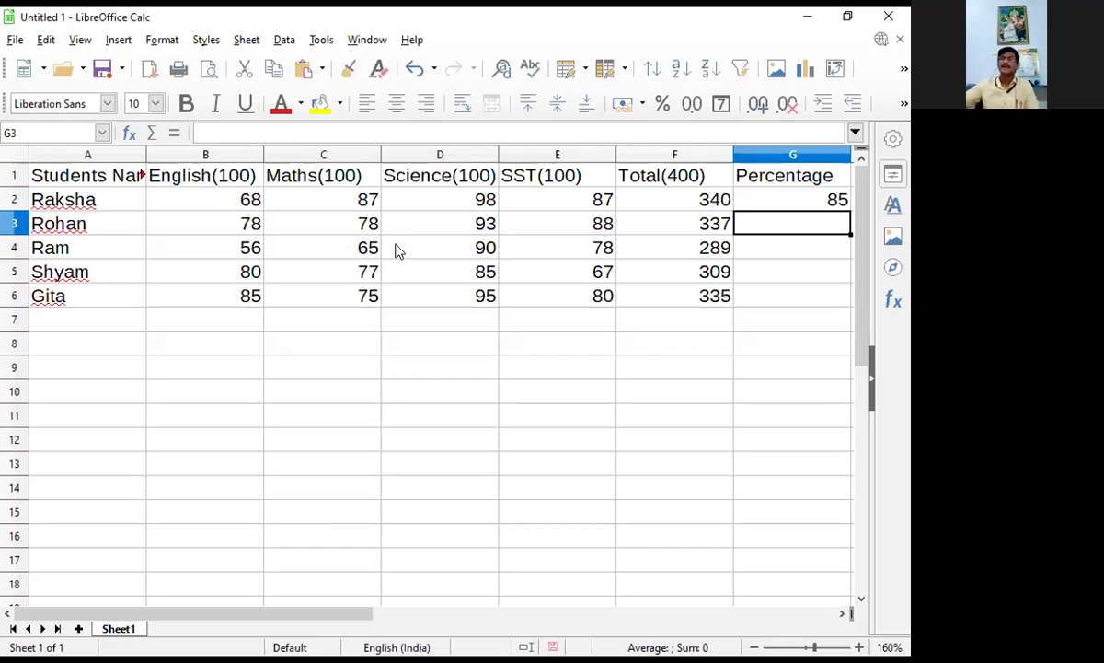
Fill the percentage formula from G2 down through G6 for the remaining students.
left_click(816, 198)
left_click(802, 232)
left_click(803, 255)
left_click(803, 278)
left_click(806, 300)
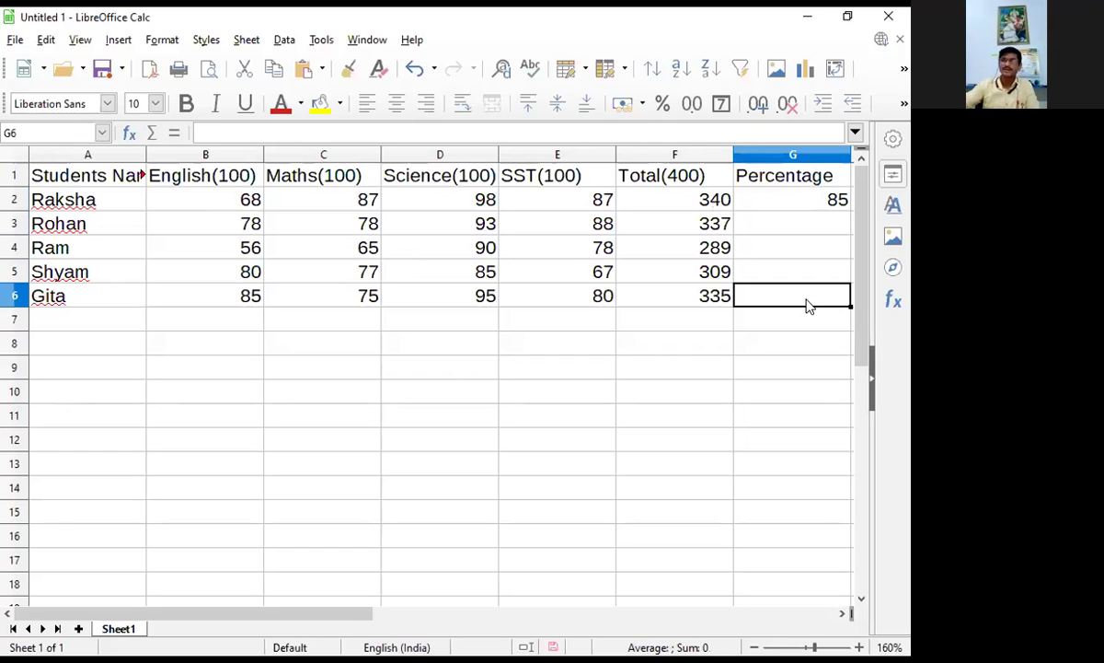
left_click(797, 230)
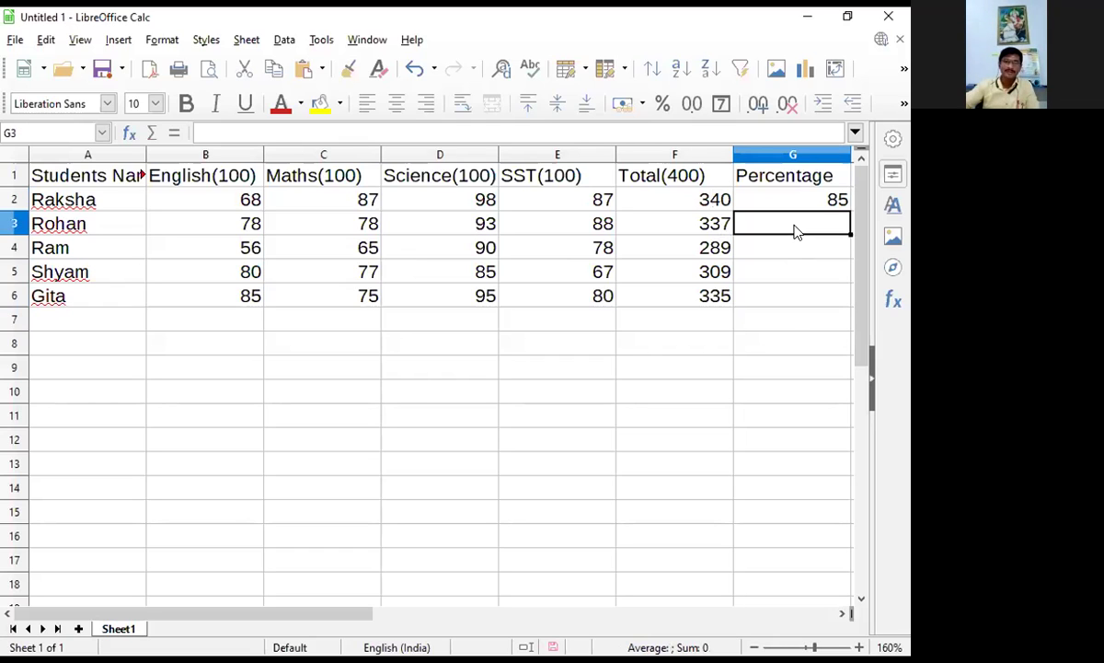
left_click(819, 199)
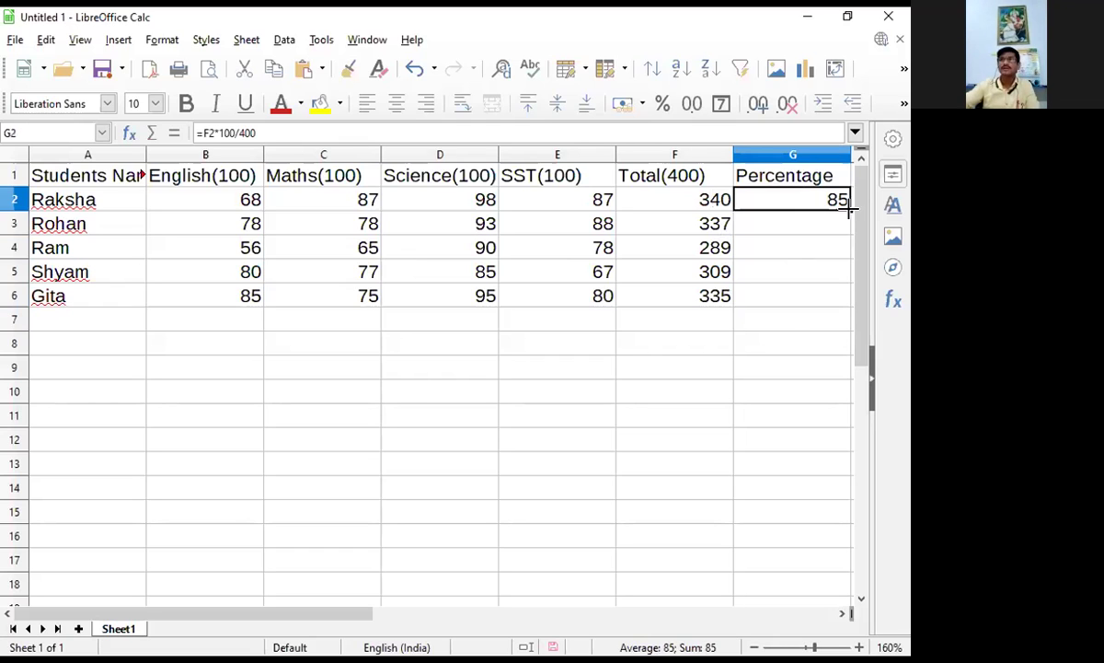
left_click_drag(850, 210, 430, 303)
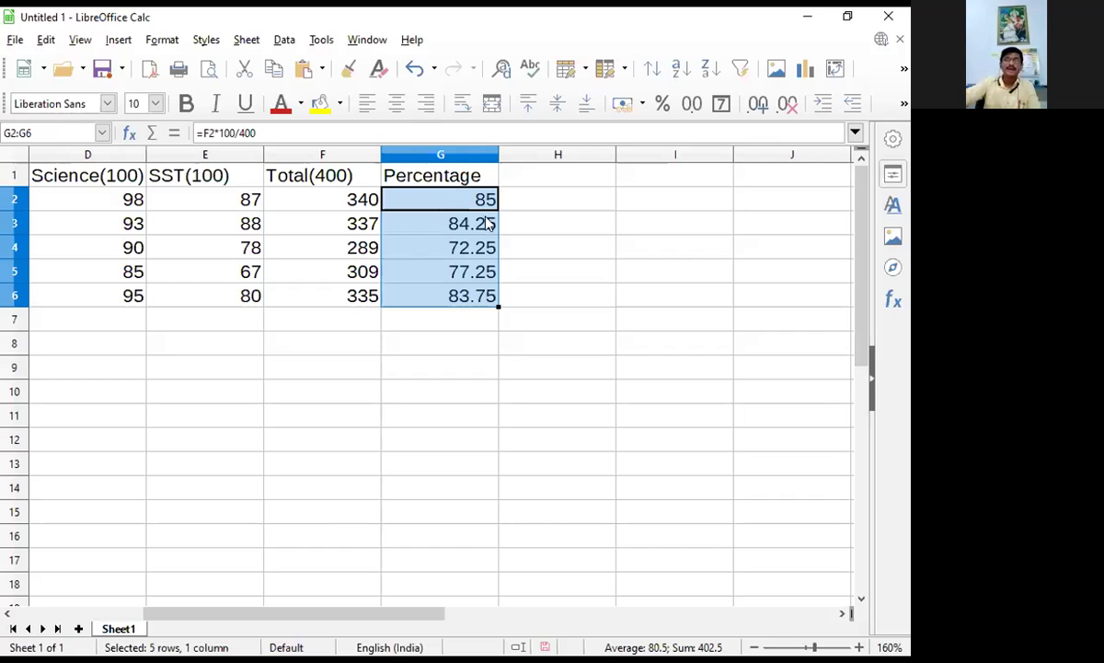
Clear the filled percentages in G3 to G6, keeping only the formula in G2.
left_click(555, 228)
left_click(428, 203)
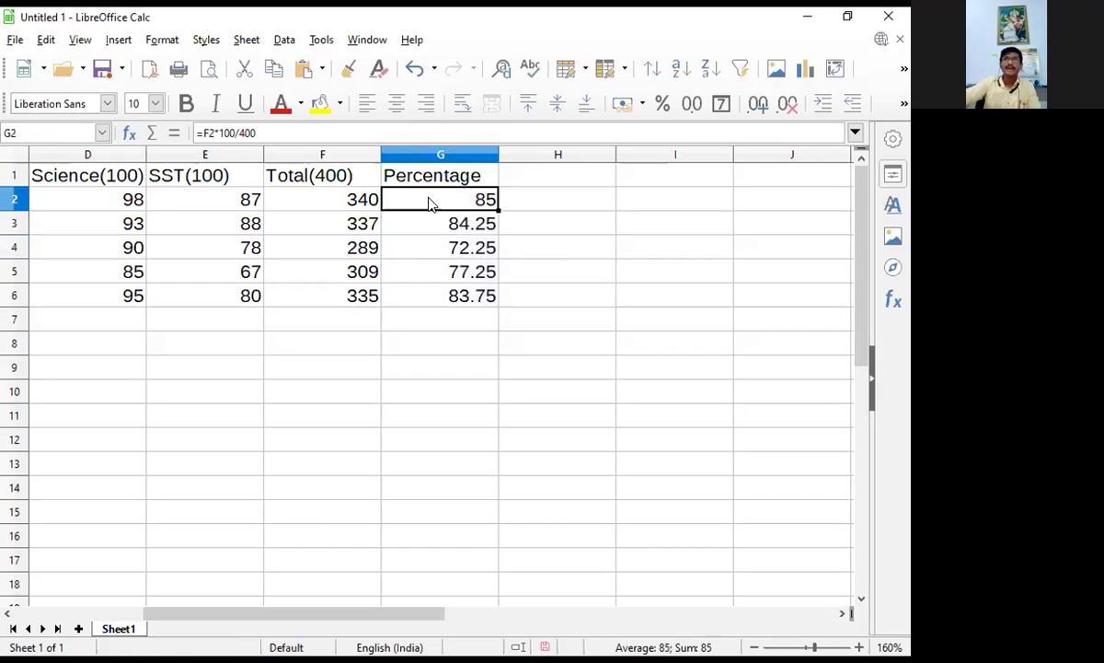
left_click_drag(450, 225, 458, 293)
key("Delete")
Erase the percentage formula from G2 by editing the cell, cancelling the content deletion options.
left_click(432, 199)
left_click(353, 202)
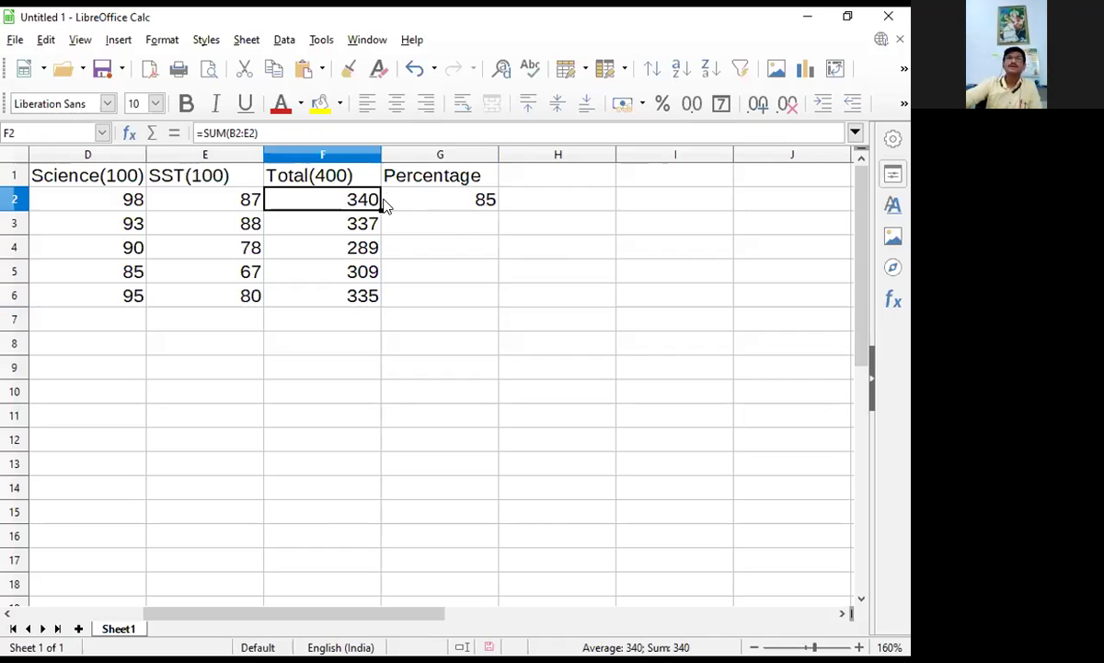
left_click(458, 200)
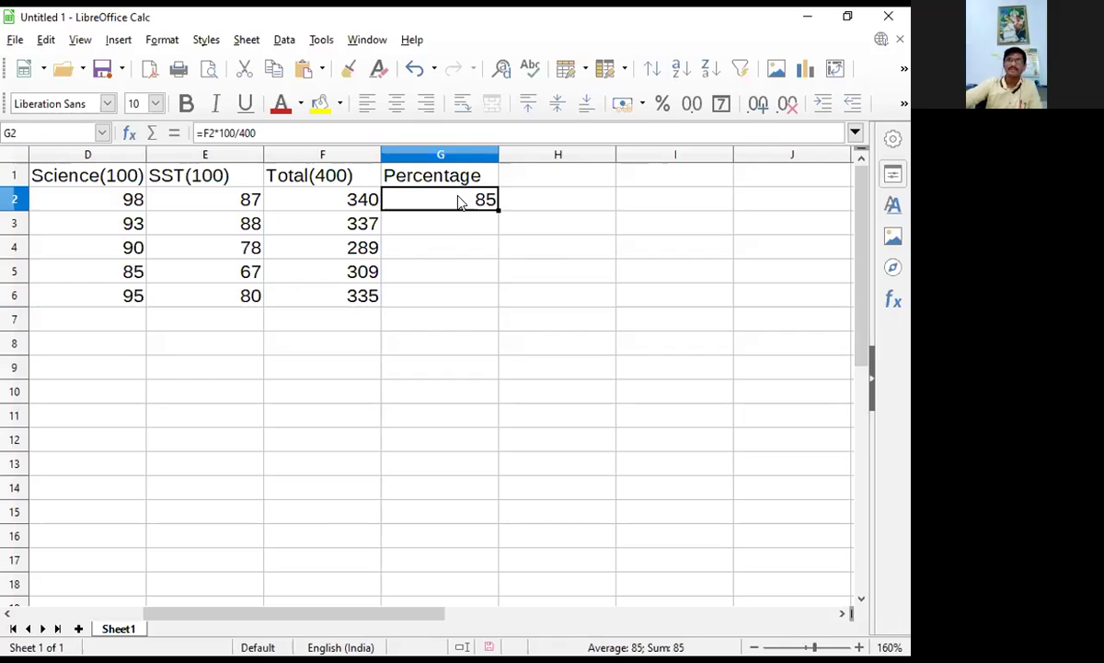
key("BackSpace")
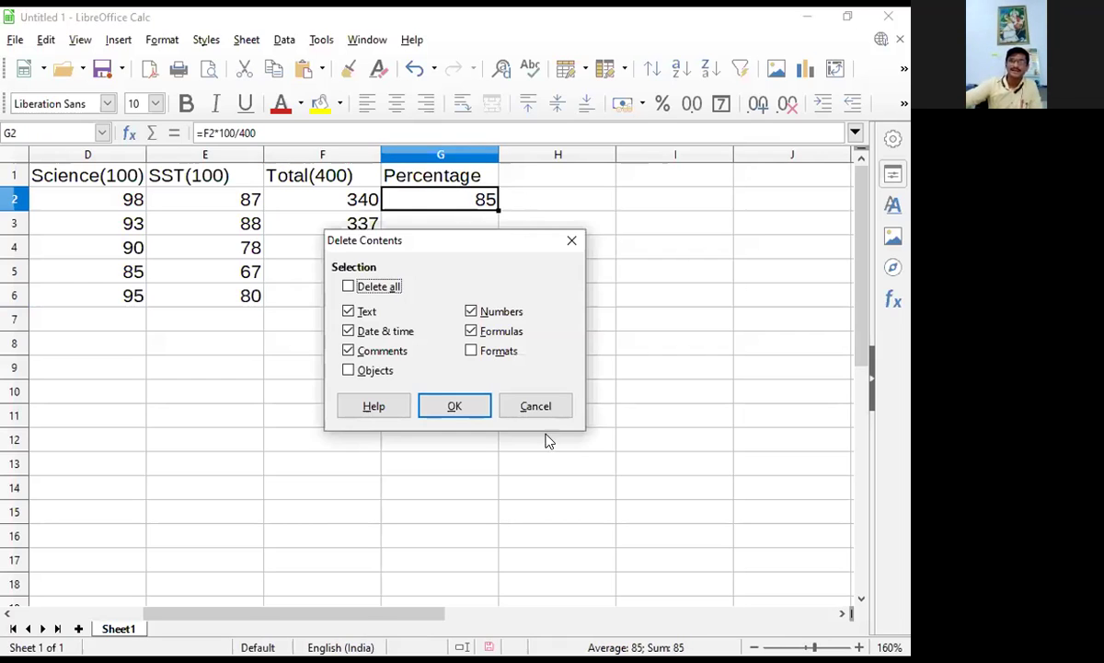
left_click(542, 406)
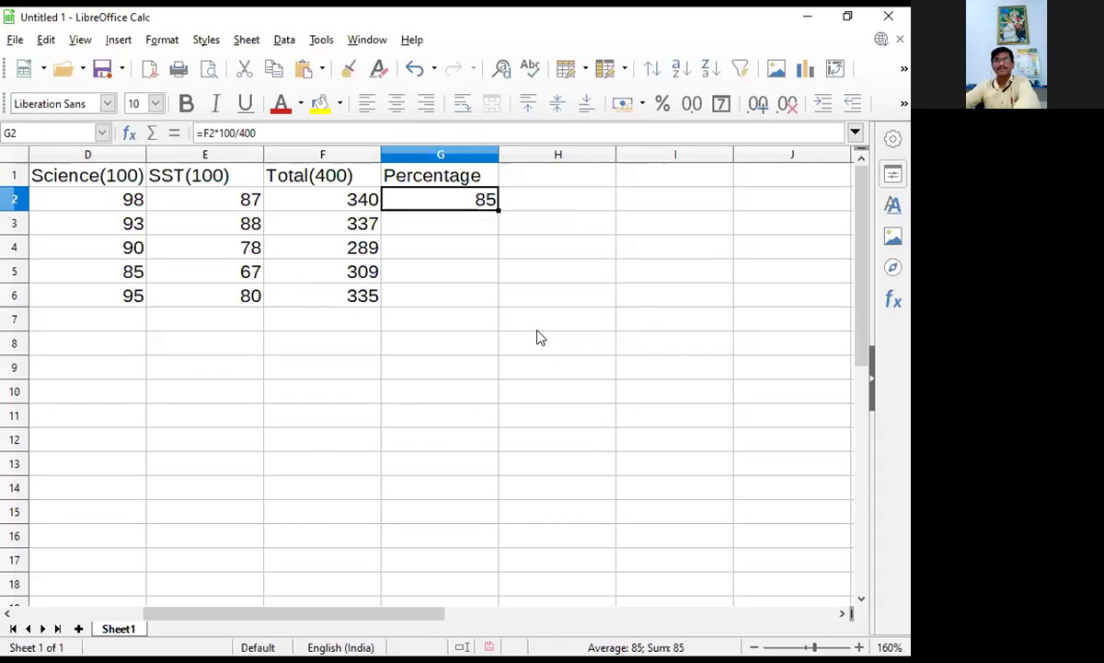
key("BackSpace")
left_click(532, 405)
left_click(530, 197)
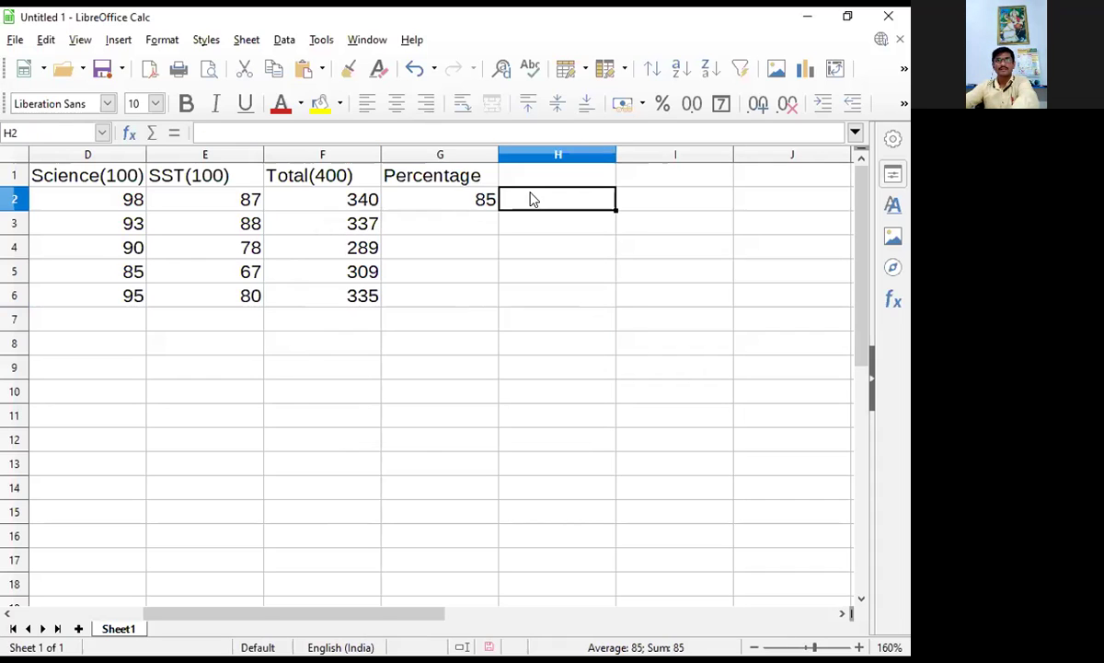
double_click(469, 200)
key("BackSpace")
left_click_drag(468, 200, 341, 197)
key("BackSpace")
Check the cell addresses of the first student's percentage and total cells, G2 and F2.
left_click(78, 133)
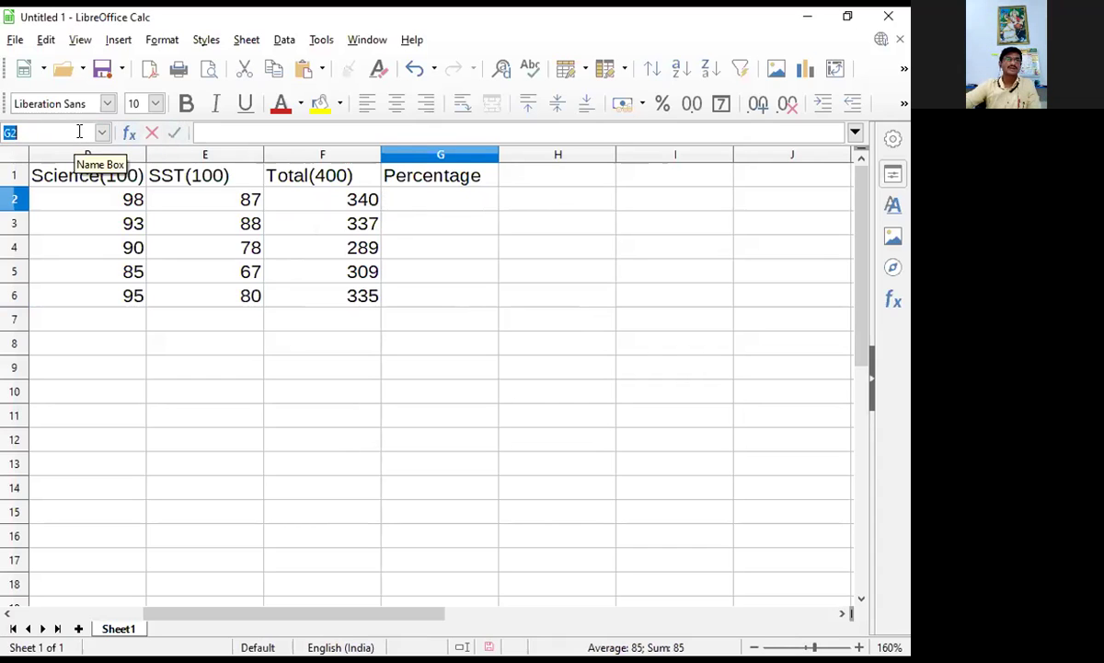
left_click(360, 200)
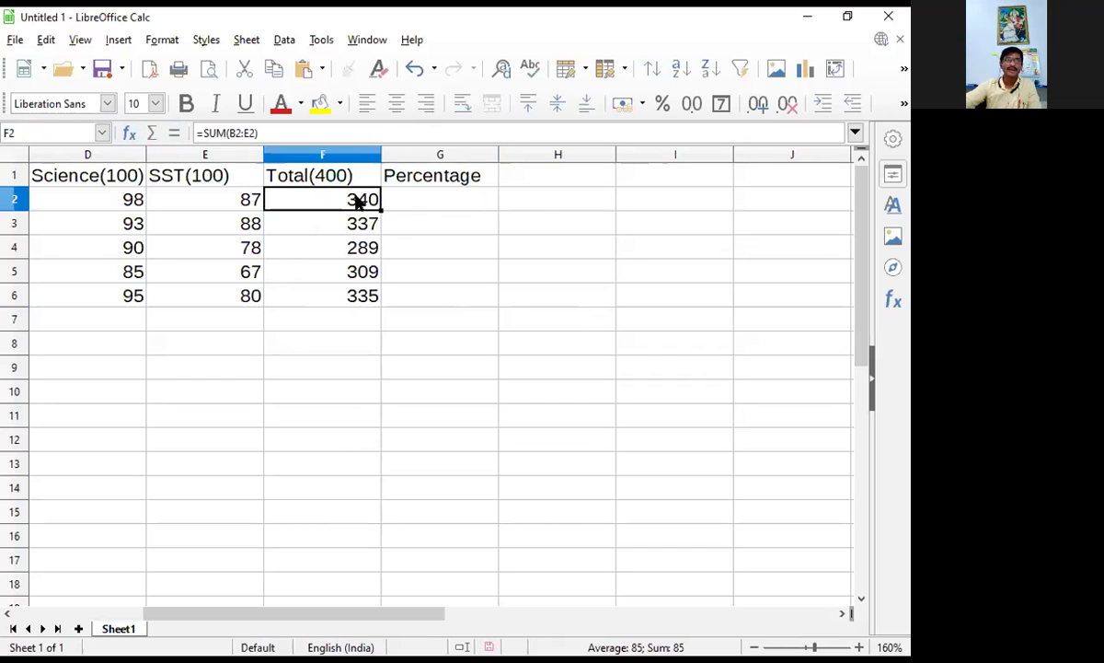
left_click(8, 136)
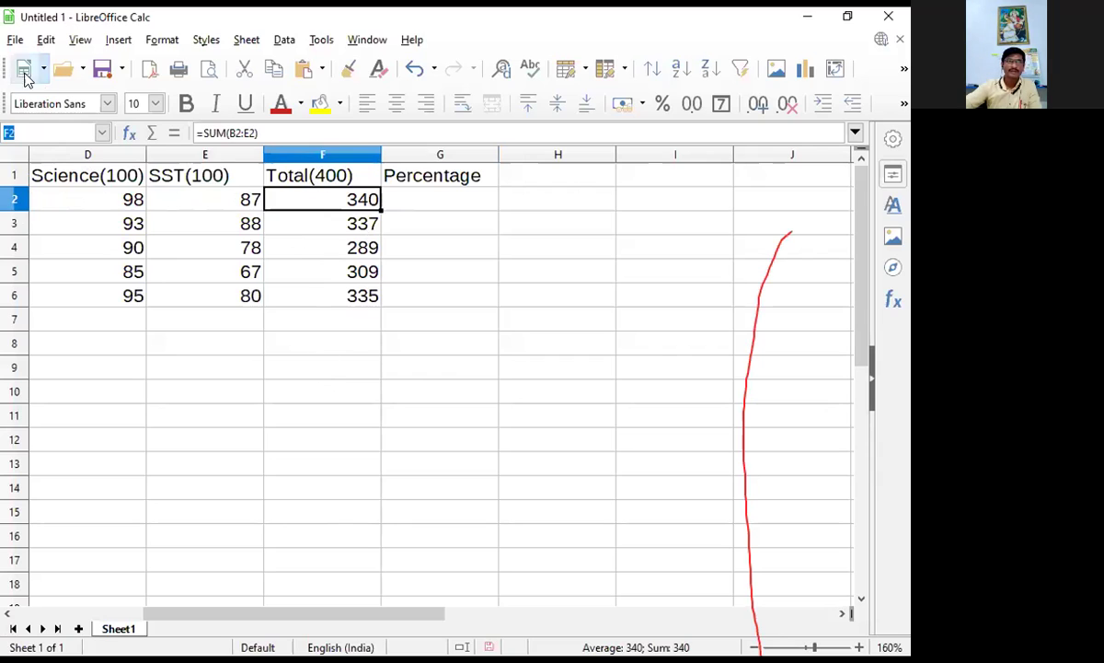
left_click(359, 207)
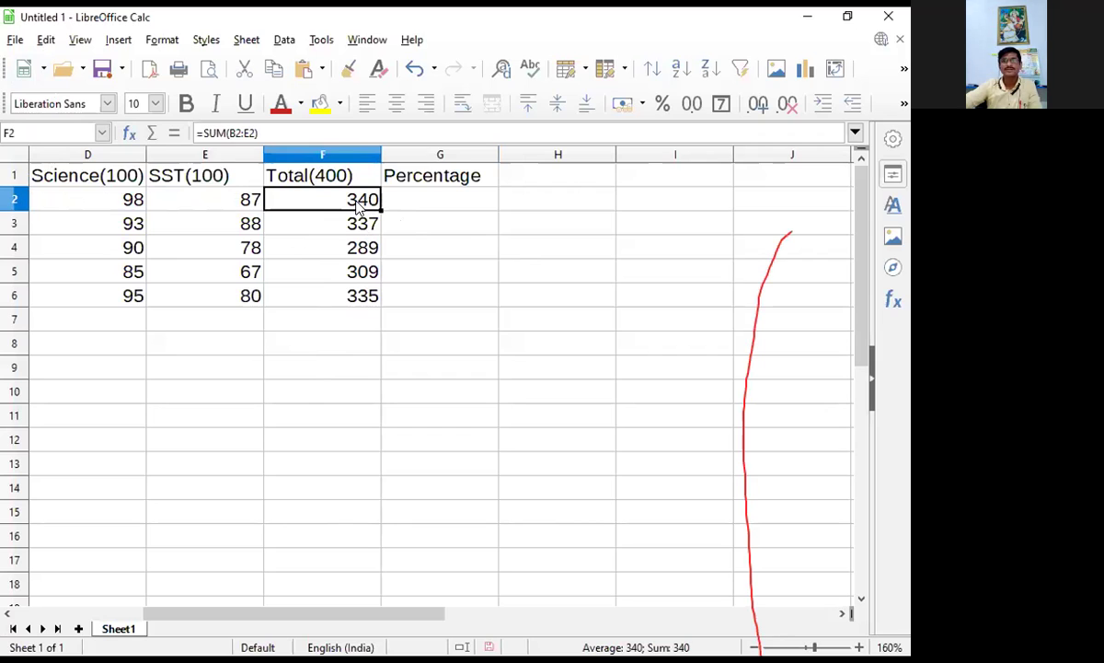
Re-enter the percentage formula =F2*100/400 in the emptied G2 and select that cell.
left_click(438, 207)
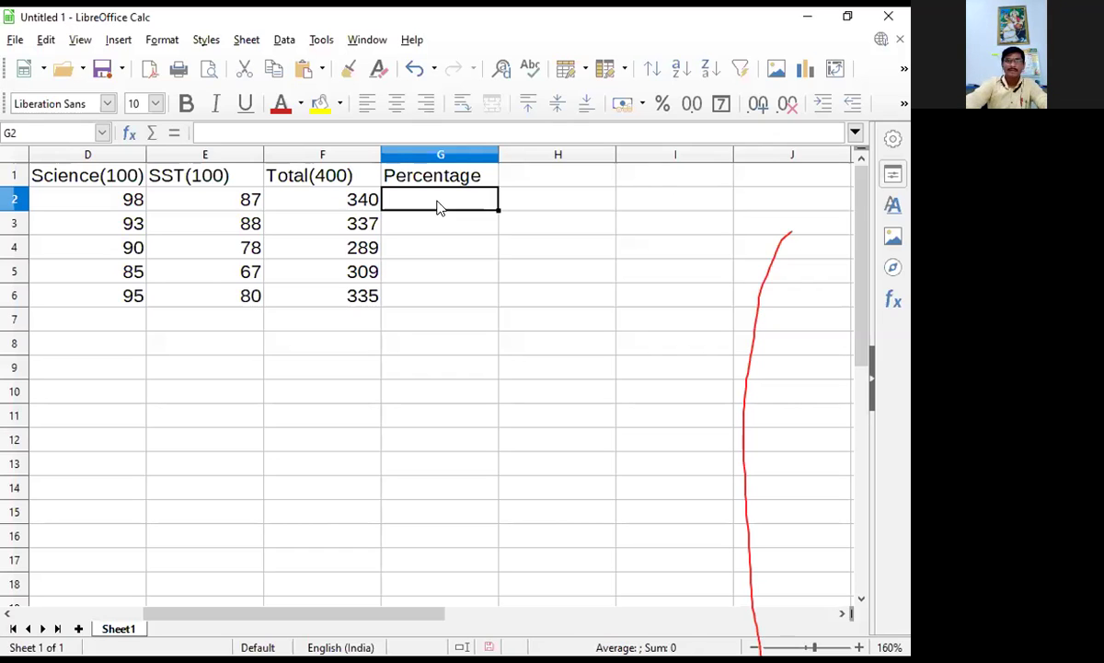
type("=")
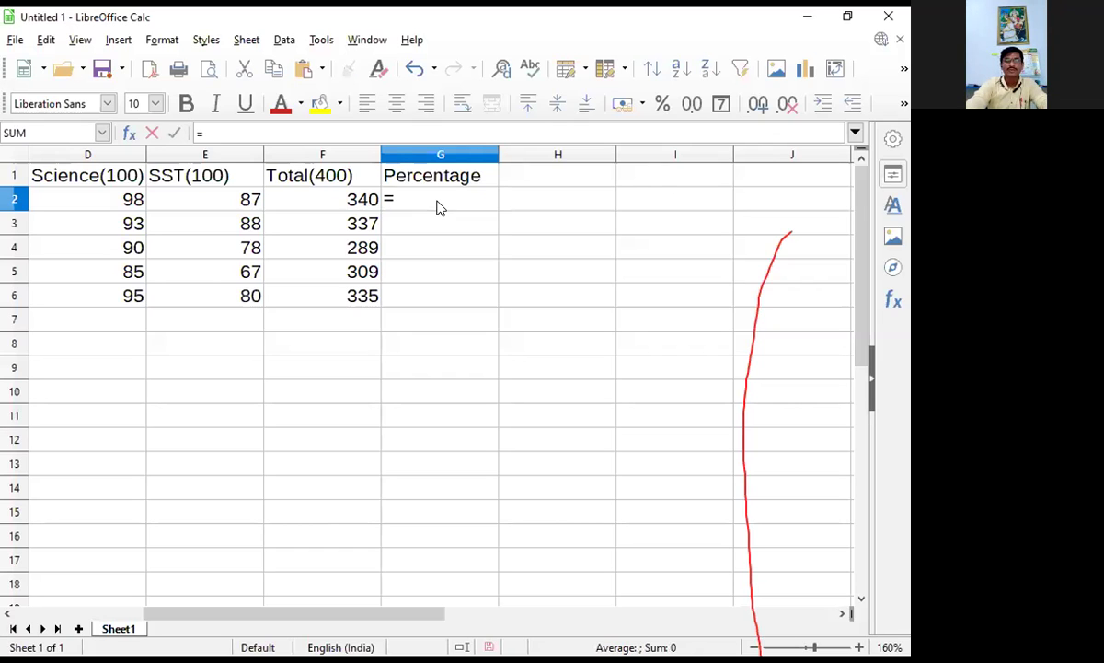
left_click(355, 204)
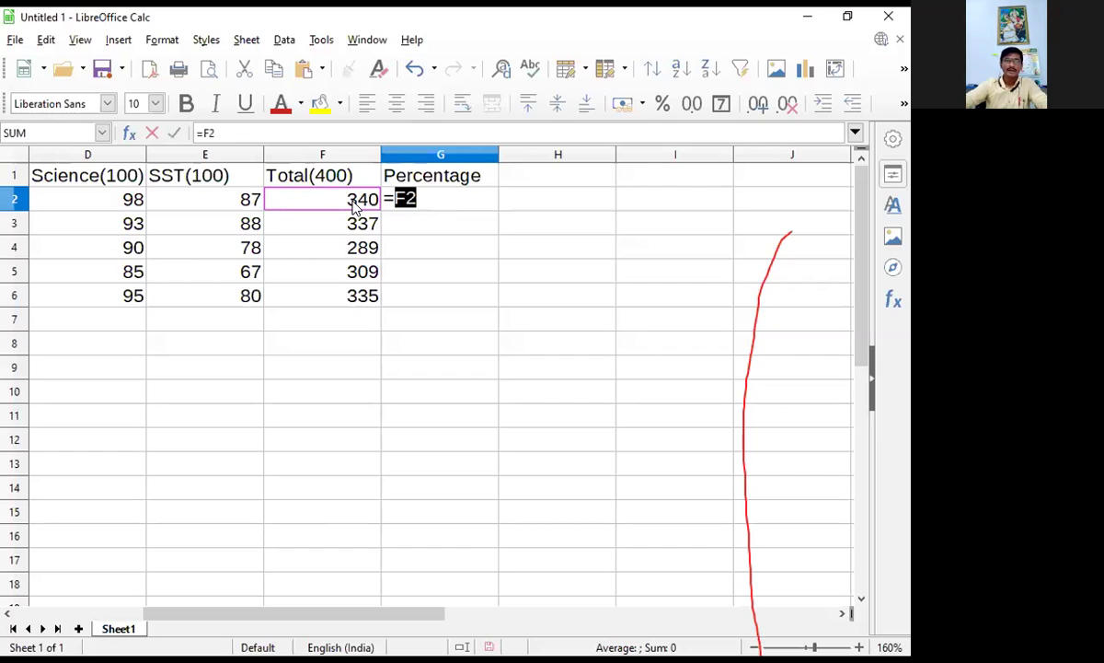
type("*")
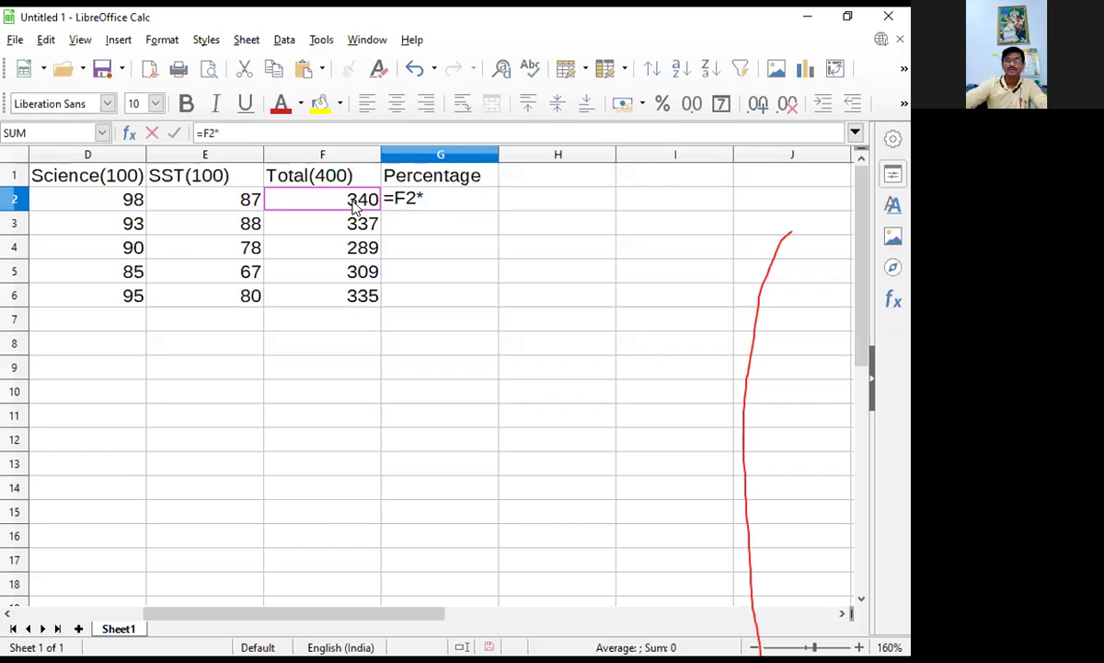
type("100/")
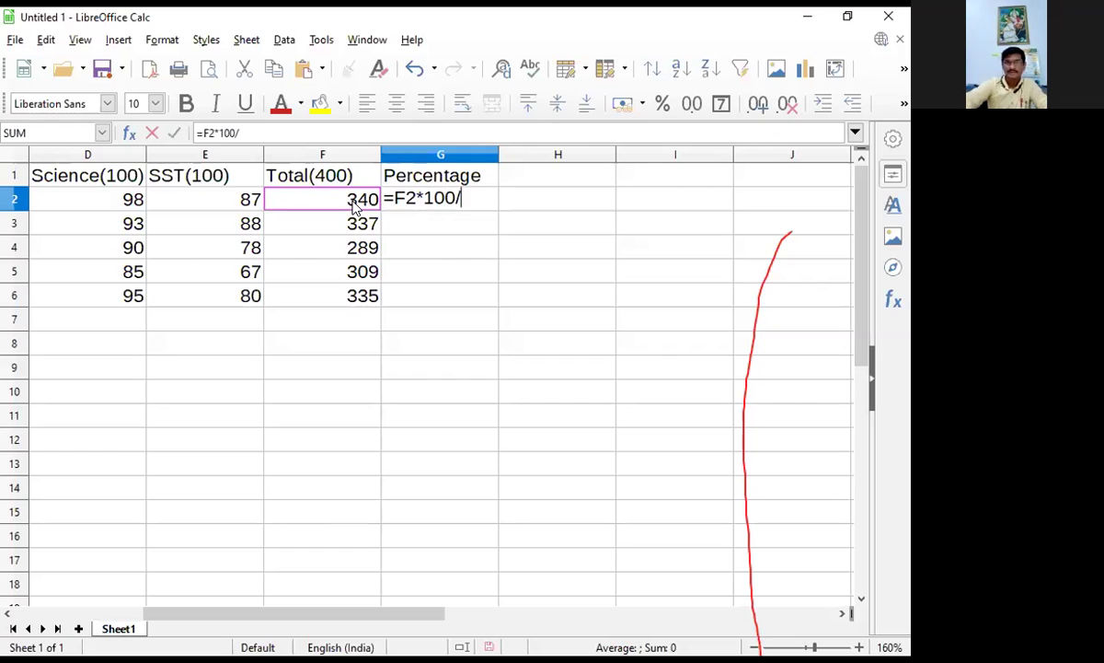
type("400")
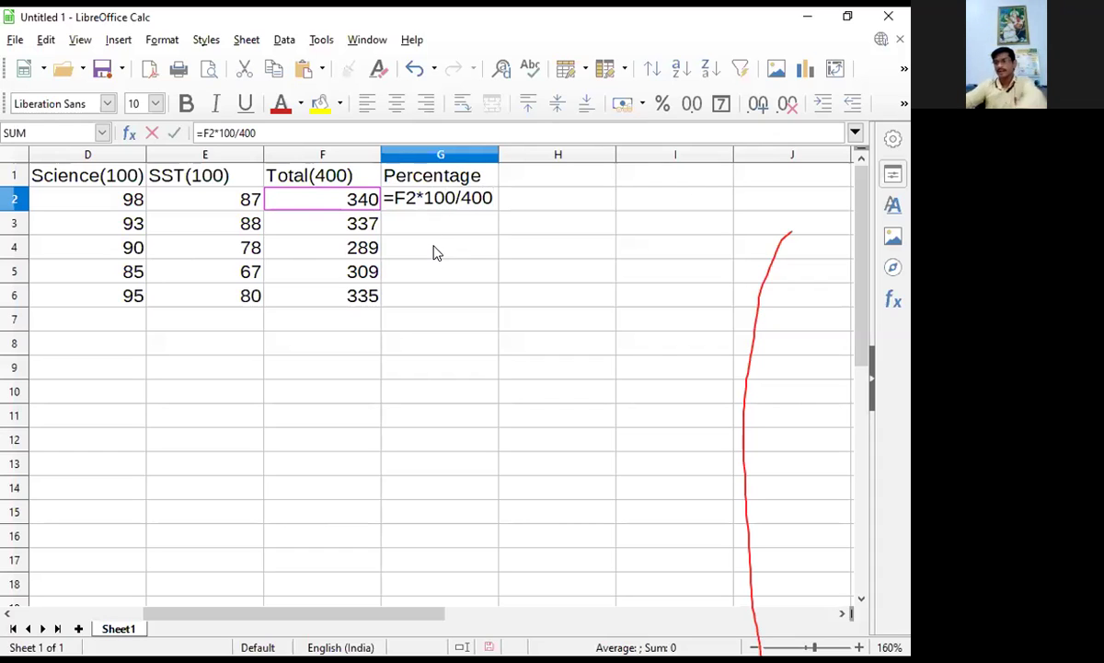
key("Return")
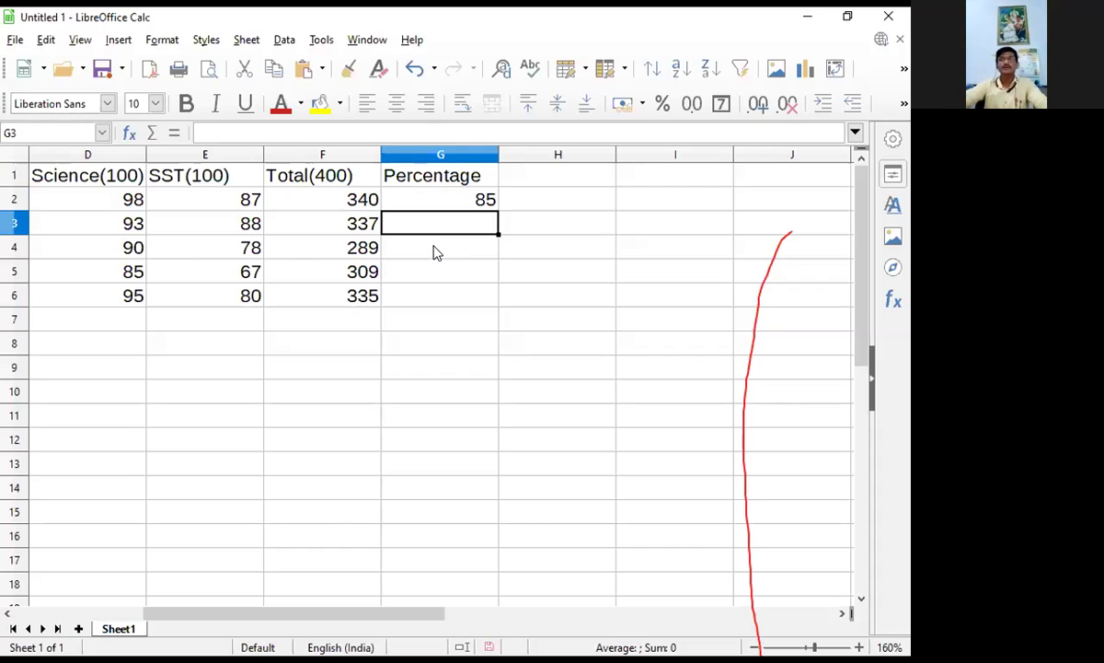
left_click(480, 199)
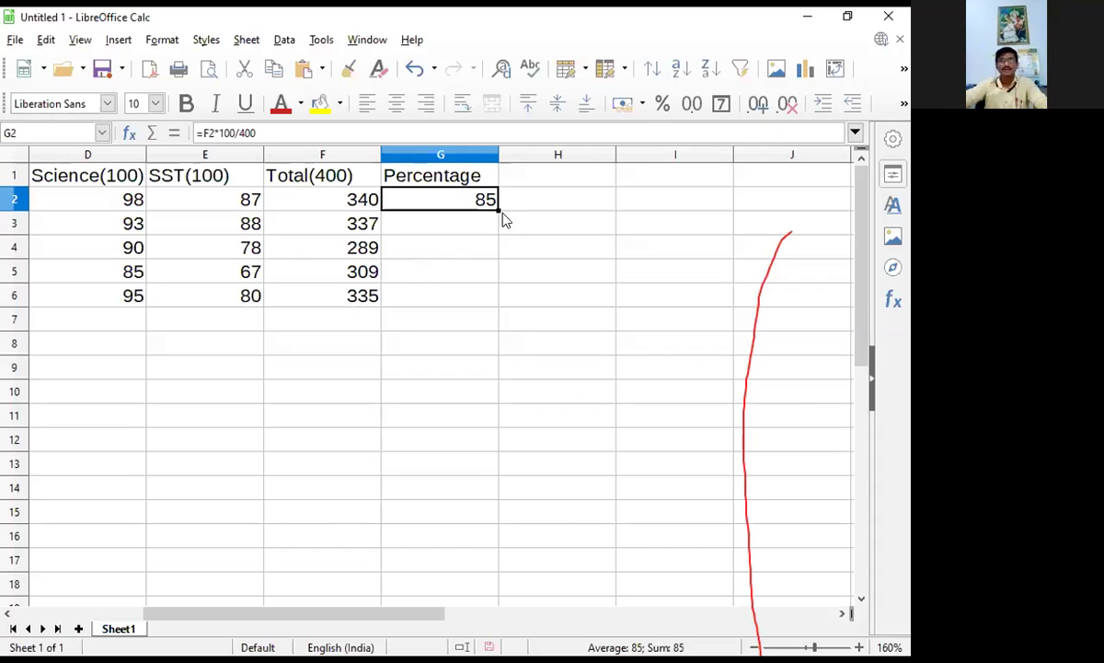
Fill the percentage formula from G2 down to G6 for the remaining students.
left_click_drag(497, 209, 502, 306)
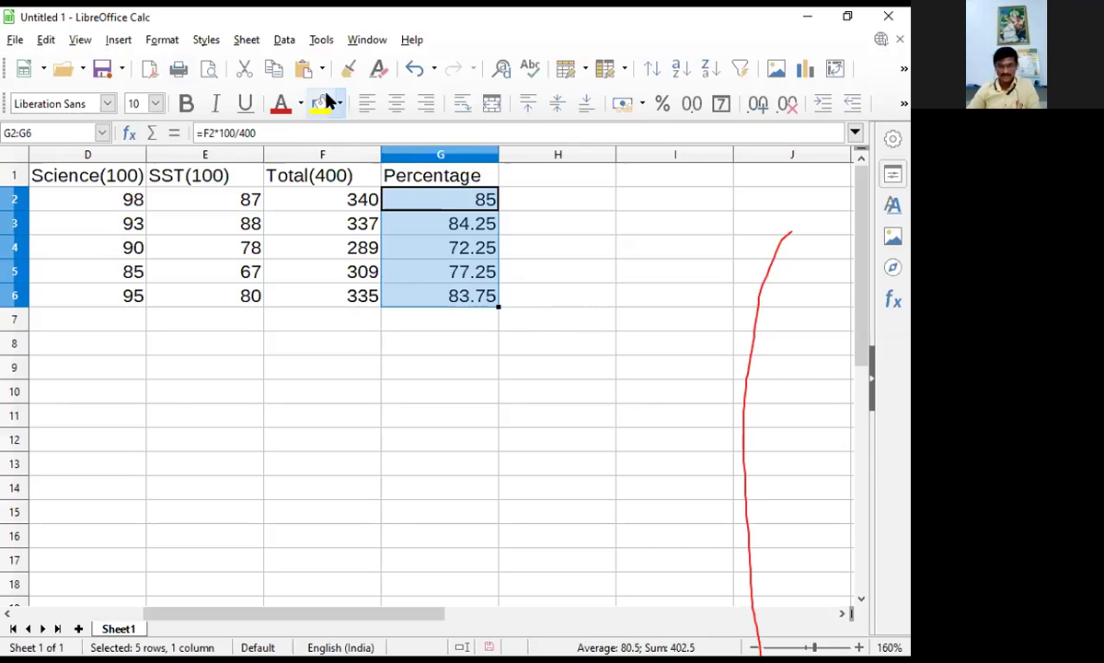
left_click_drag(262, 514, 683, 532)
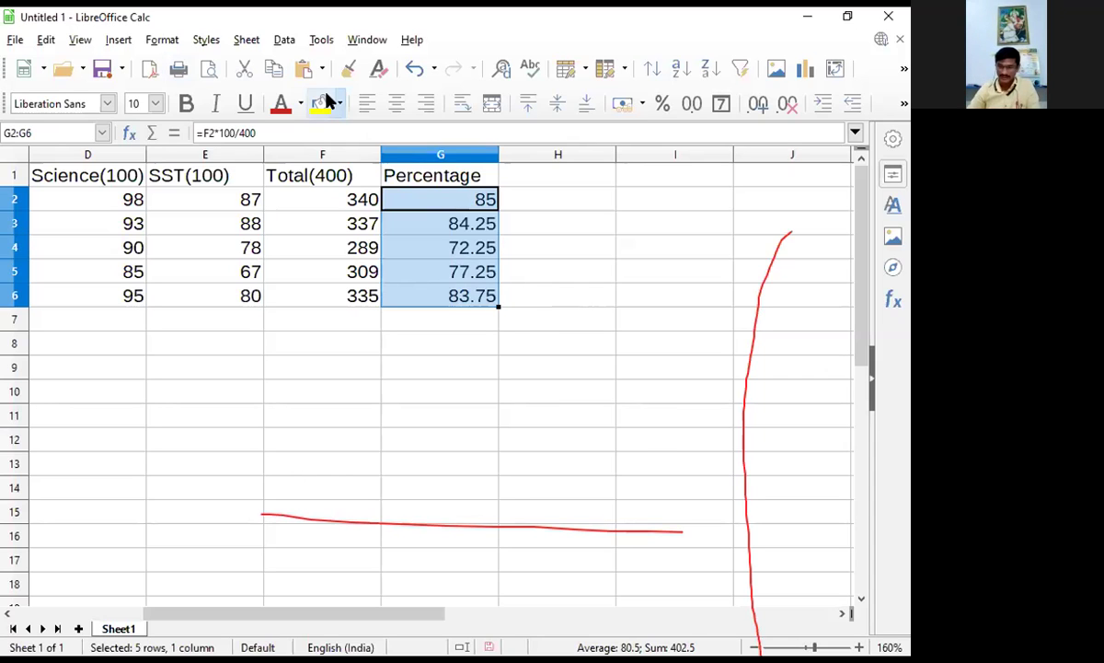
left_click_drag(427, 371, 503, 548)
left_click_drag(602, 467, 673, 534)
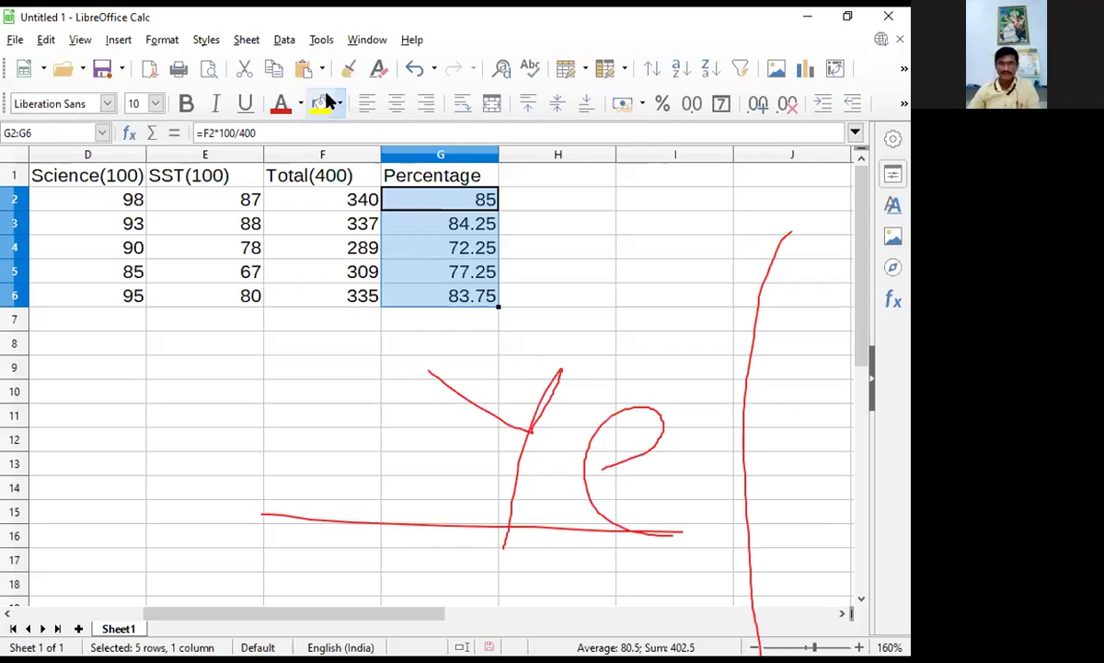
left_click_drag(782, 351, 624, 555)
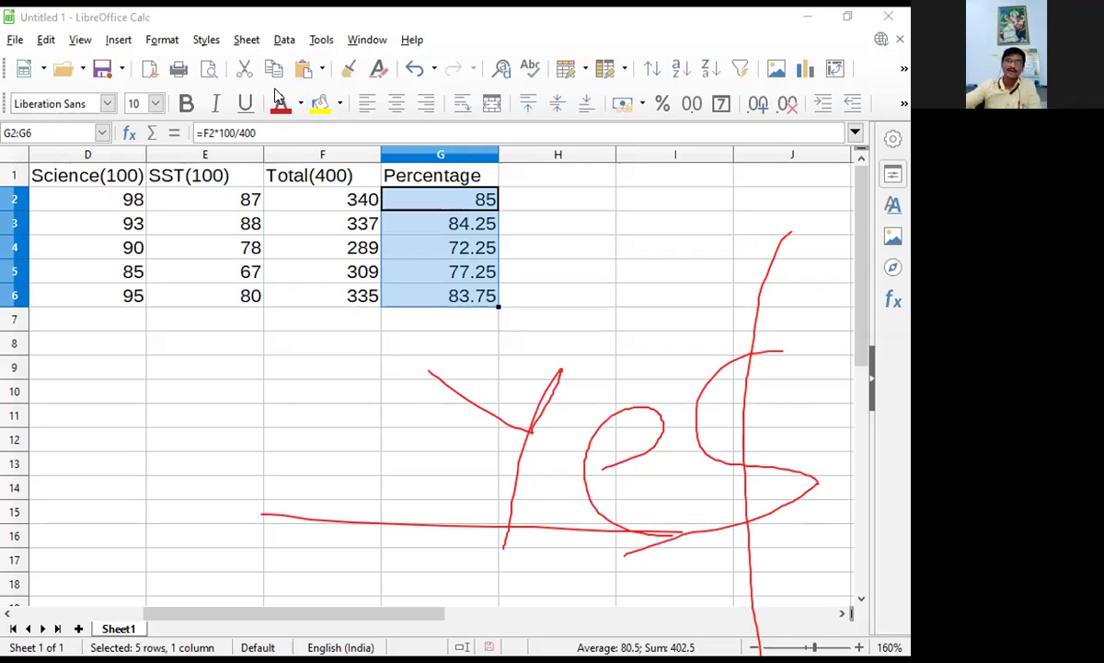
mouse_move(529, 431)
left_mouse_down()
mouse_move(709, 387)
mouse_move(777, 350)
mouse_move(759, 342)
mouse_move(648, 395)
mouse_move(642, 526)
left_mouse_up()
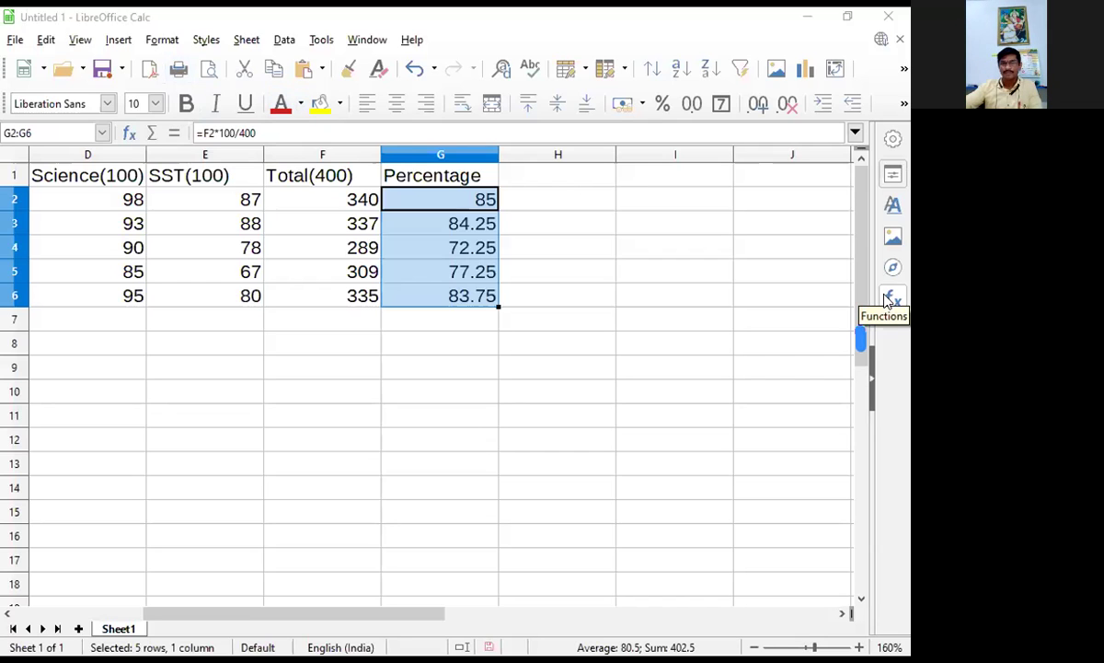
Expand the sidebar to its Functions list and look through the functions in the All category.
left_click_drag(873, 321, 799, 318)
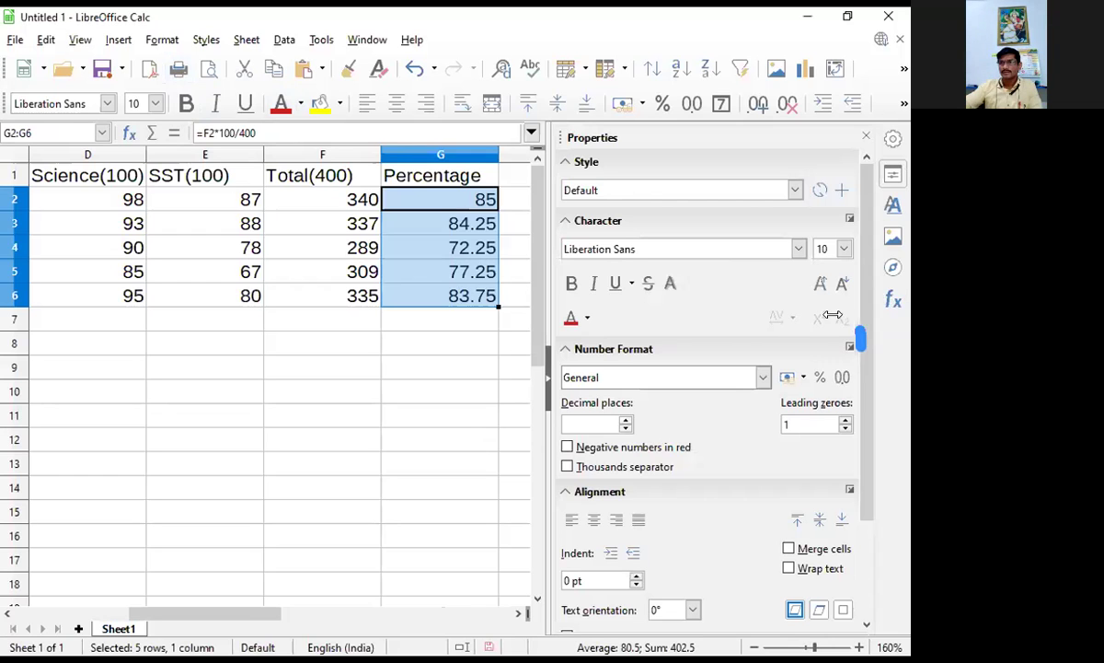
left_click(895, 304)
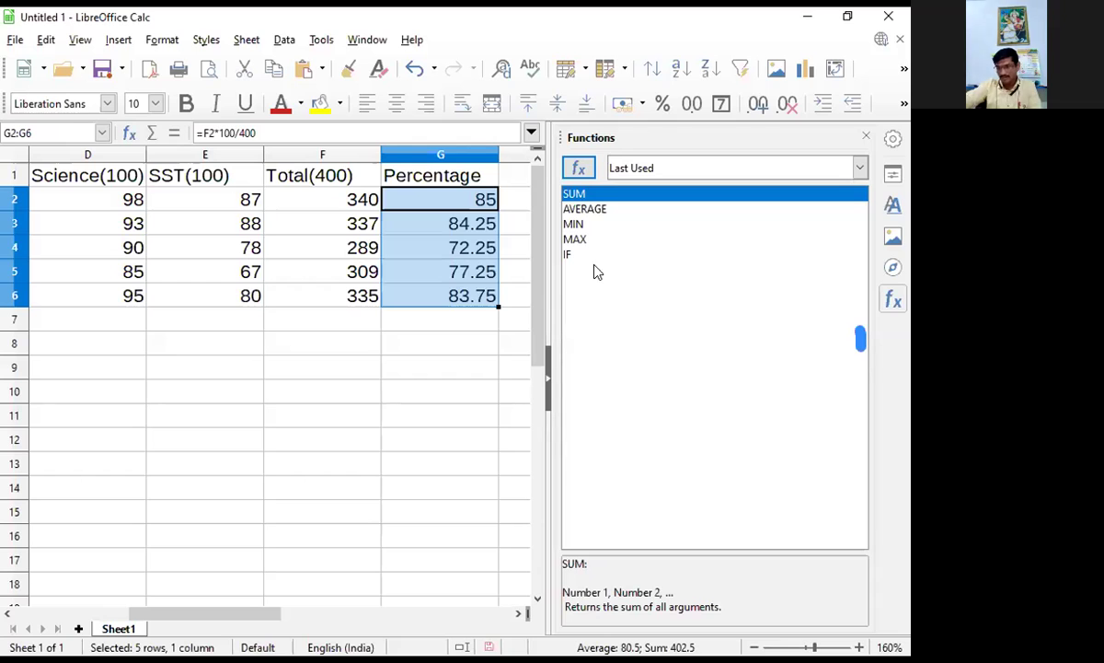
left_click(628, 170)
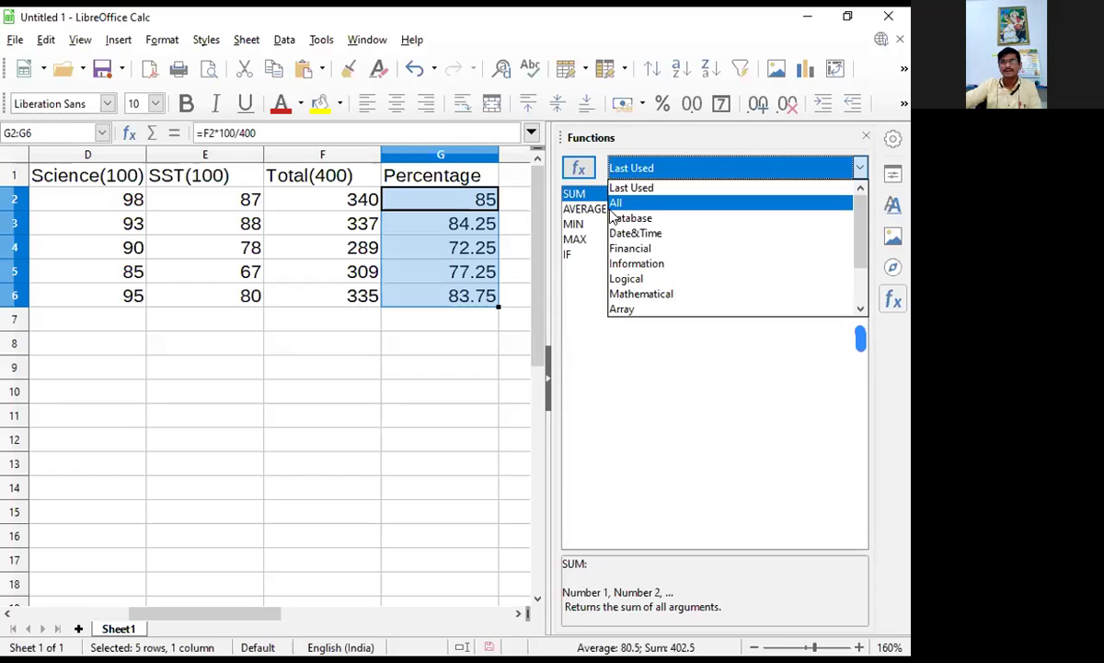
left_click(616, 203)
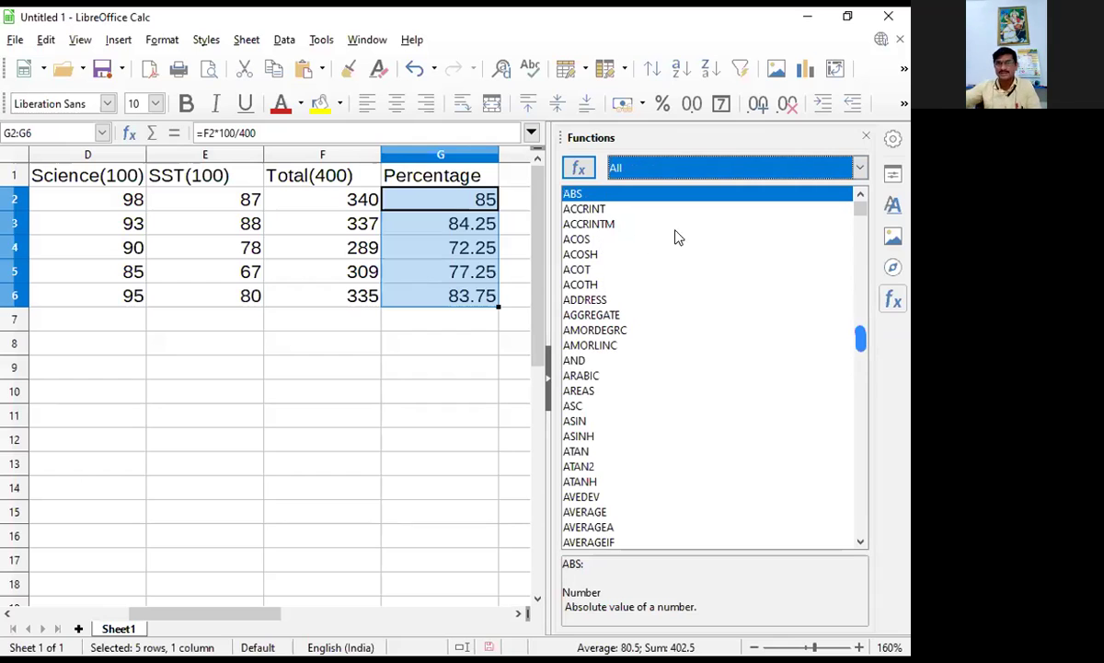
scroll(697, 289, "down", 2)
scroll(697, 289, "down", 4)
Look through the available functions in the Database and Financial categories.
left_click(686, 168)
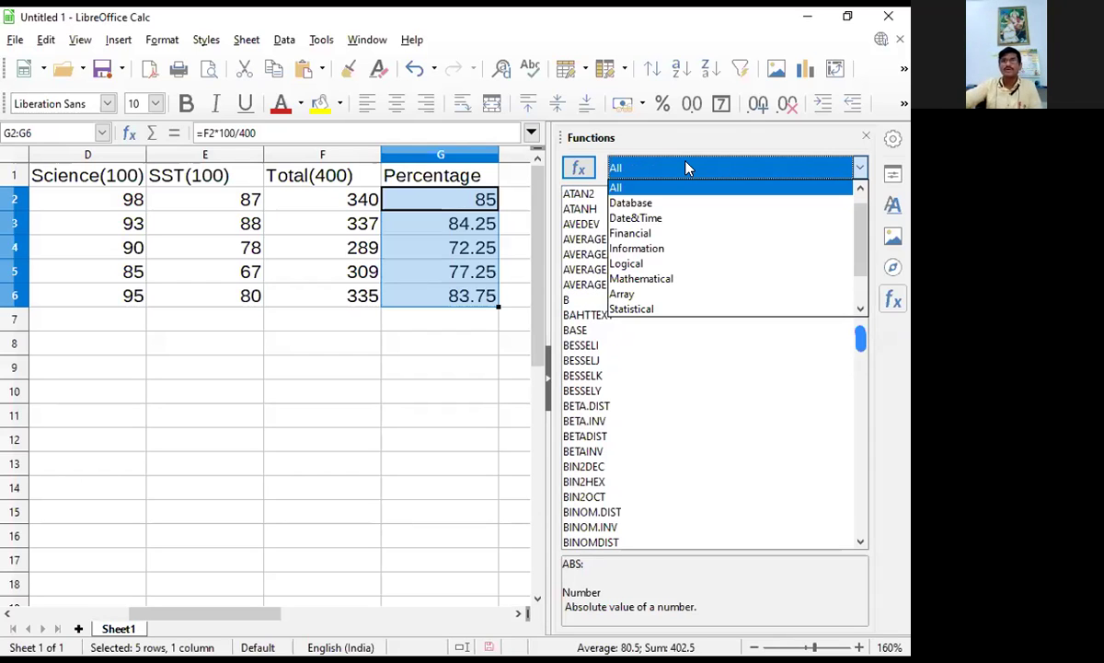
left_click(639, 204)
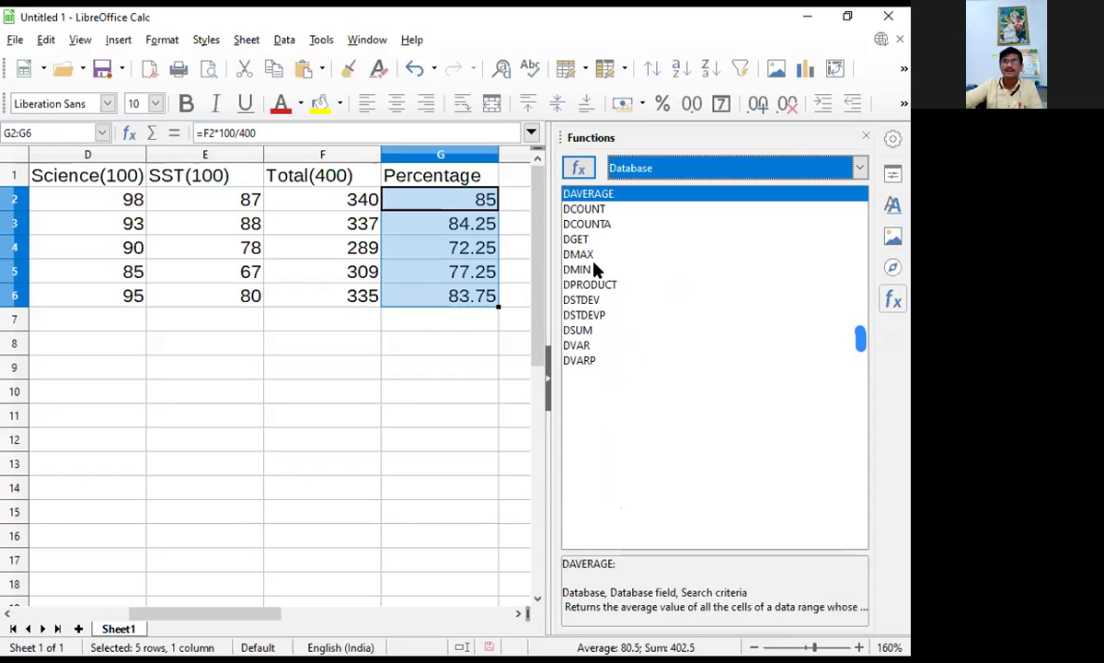
left_click(656, 168)
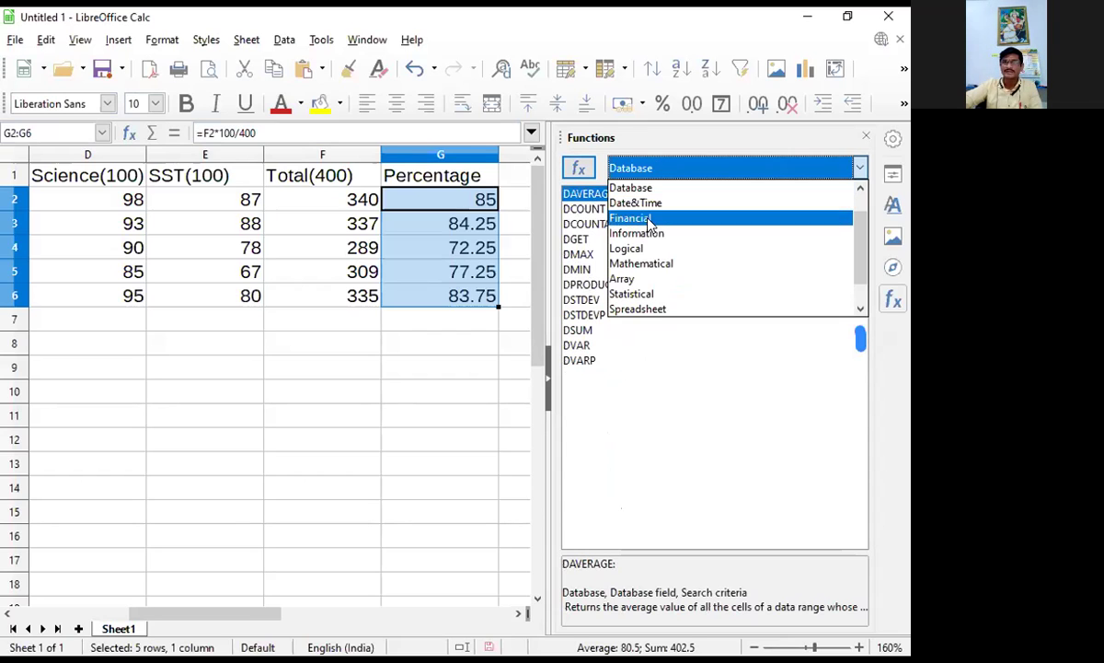
left_click(648, 216)
scroll(641, 329, "down", 13)
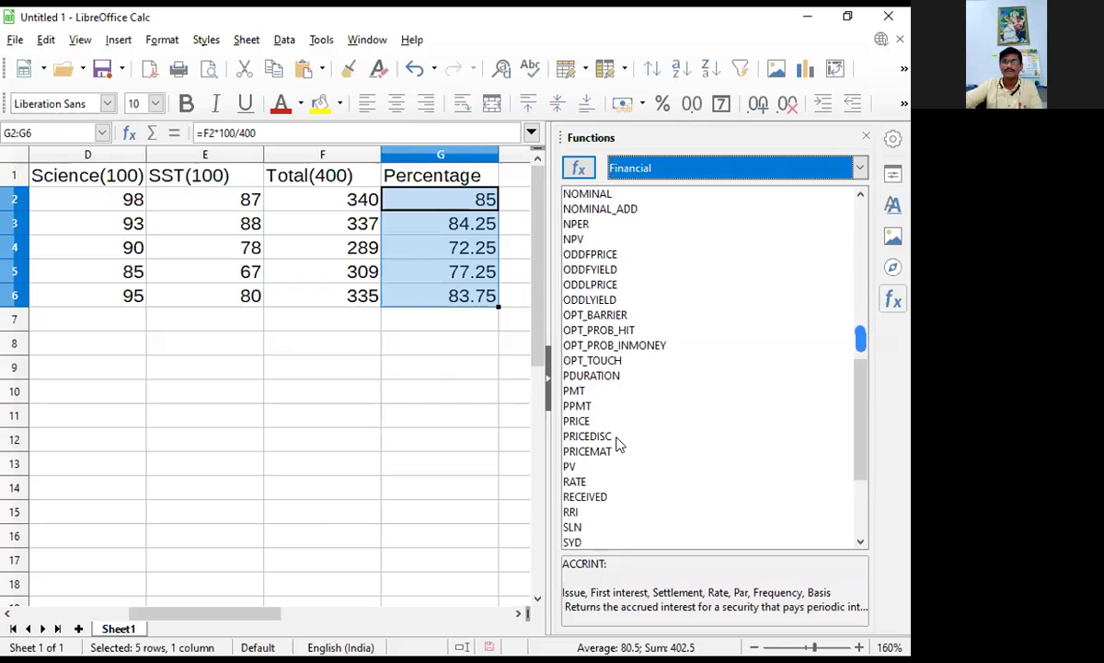
scroll(630, 476, "up", 13)
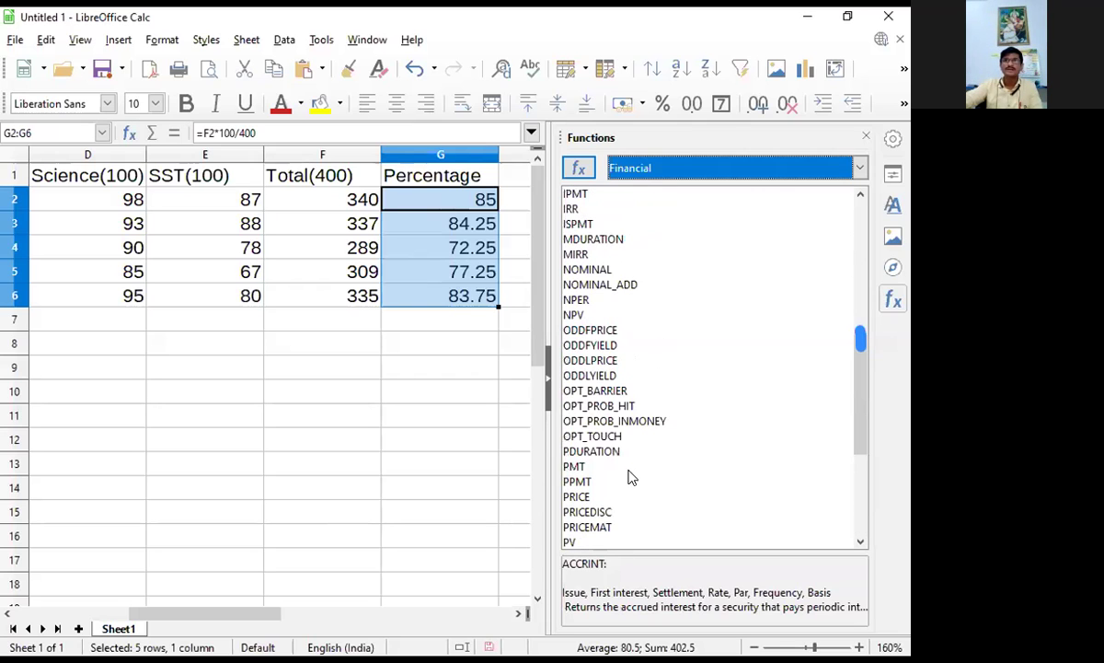
scroll(632, 338, "down", 8)
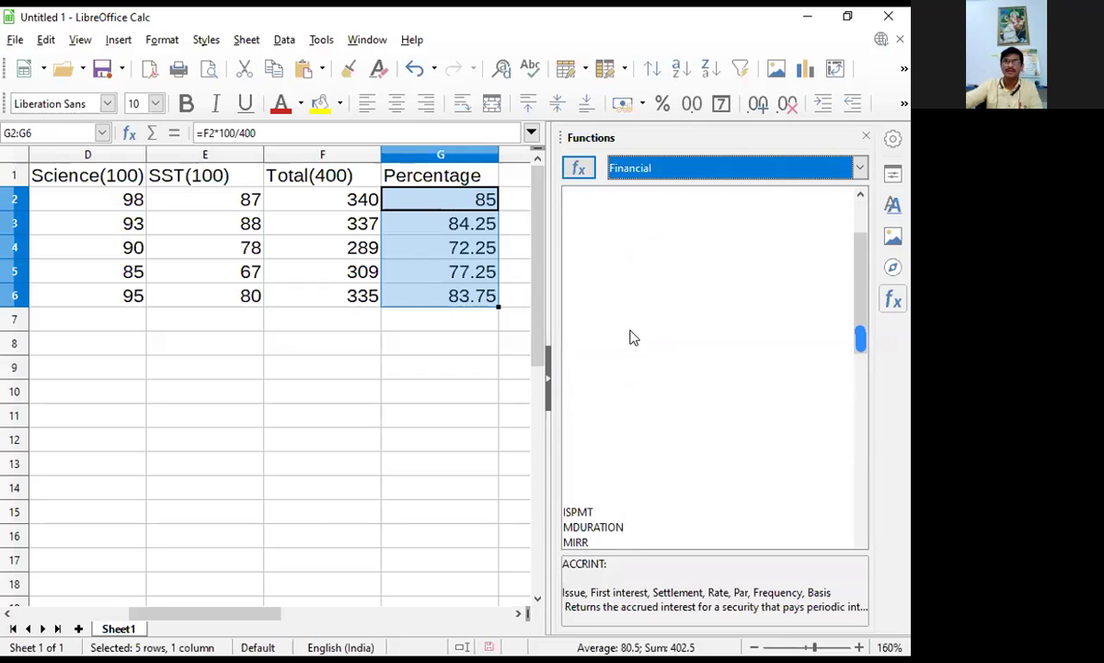
Show the Information functions and the Logical functions to examine what each category offers.
left_click(717, 168)
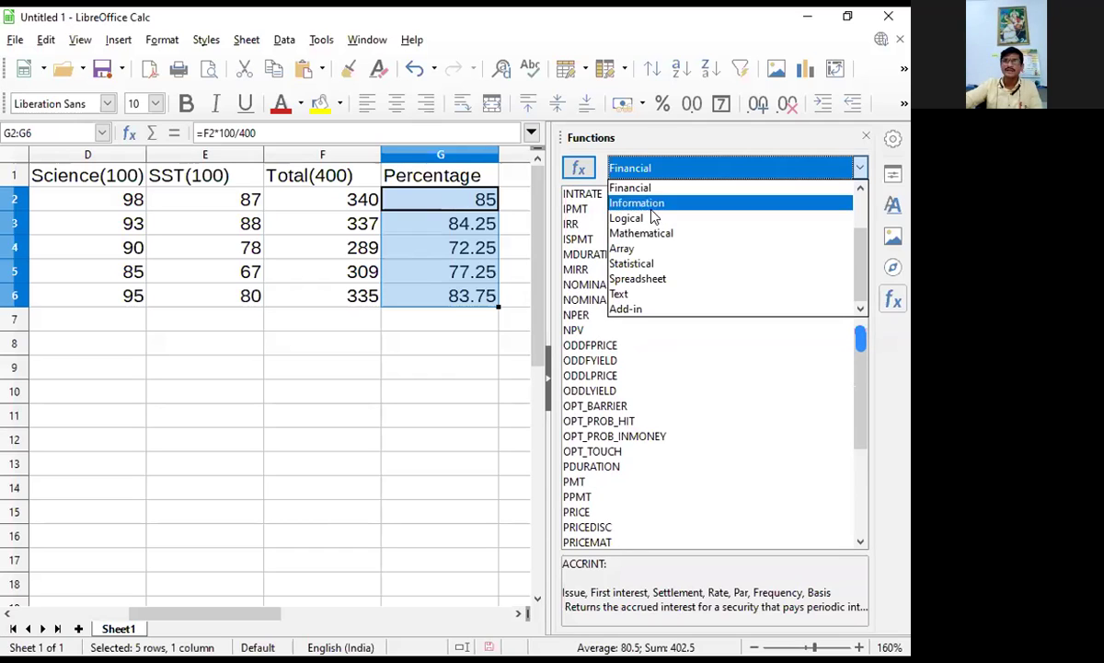
left_click(647, 206)
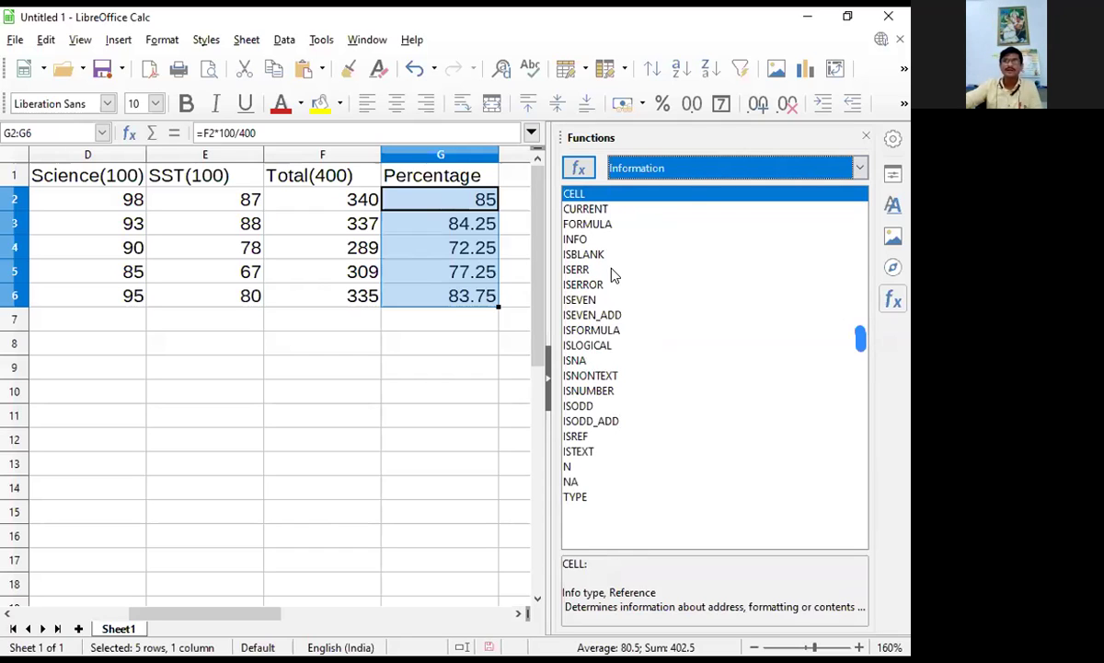
left_click(690, 170)
left_click(661, 218)
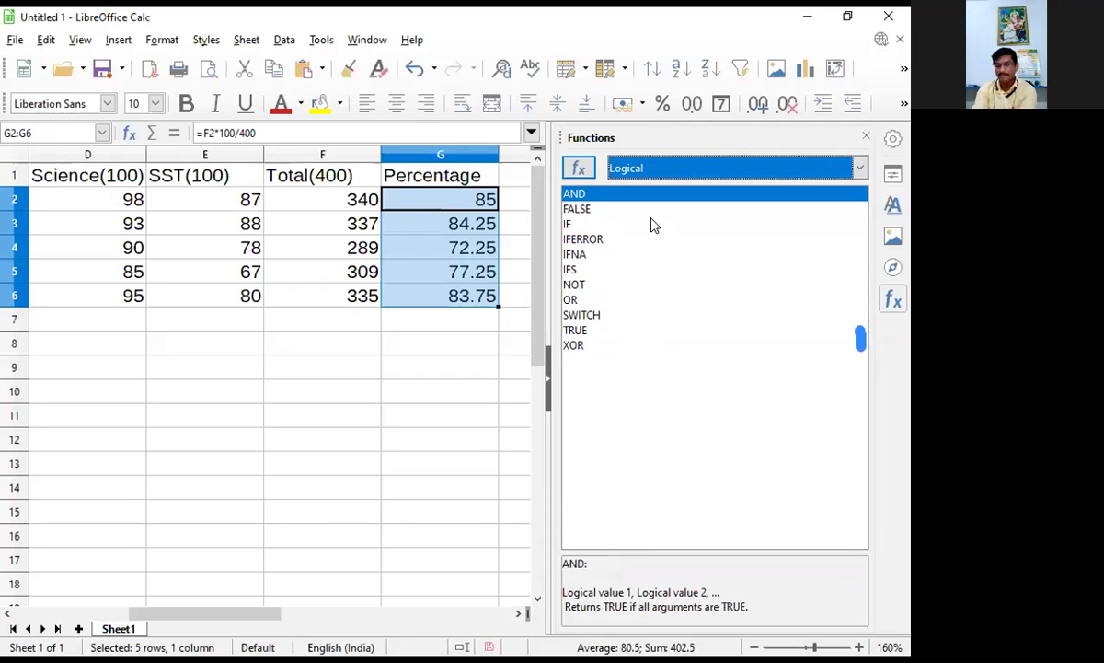
Examine the full list of functions in the Mathematical category.
left_click(626, 168)
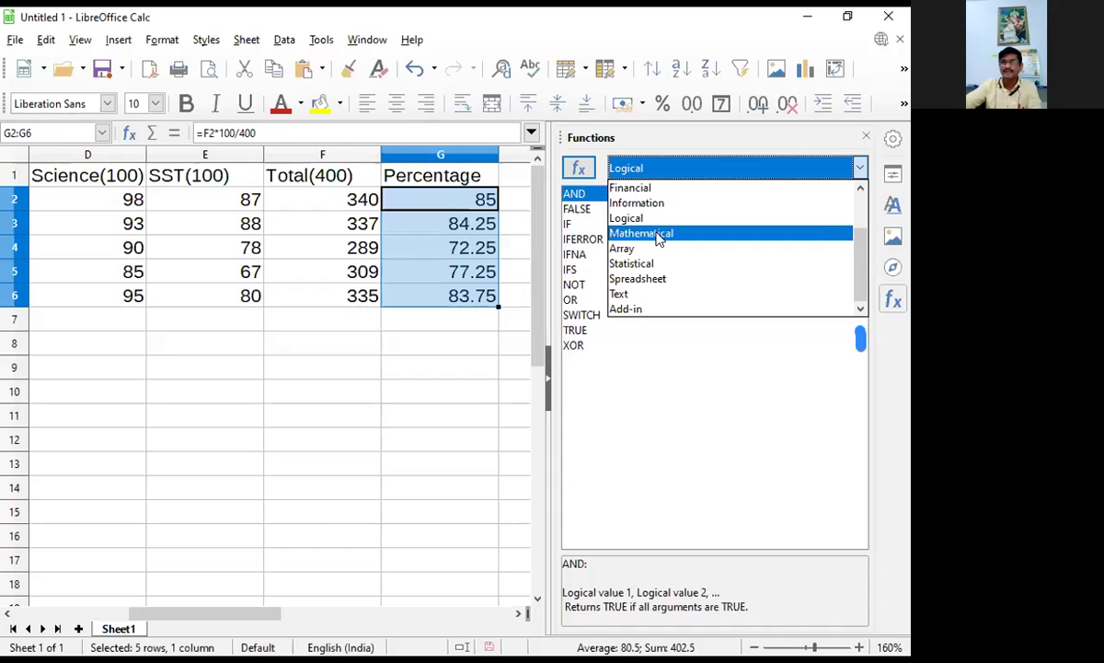
left_click(659, 235)
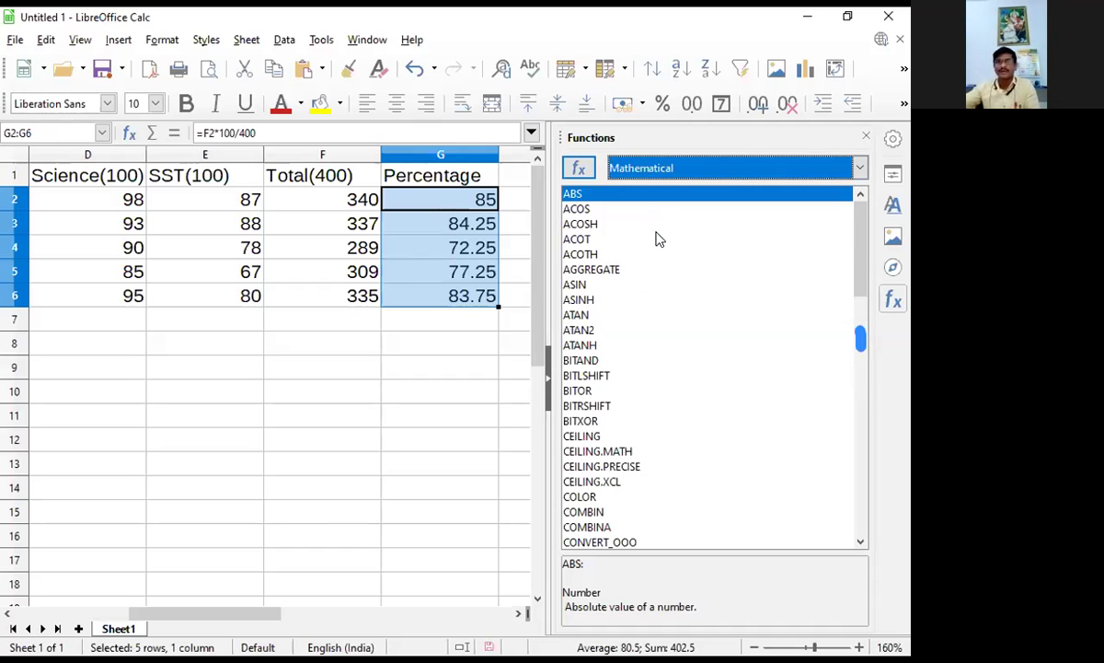
scroll(661, 320, "down", 12)
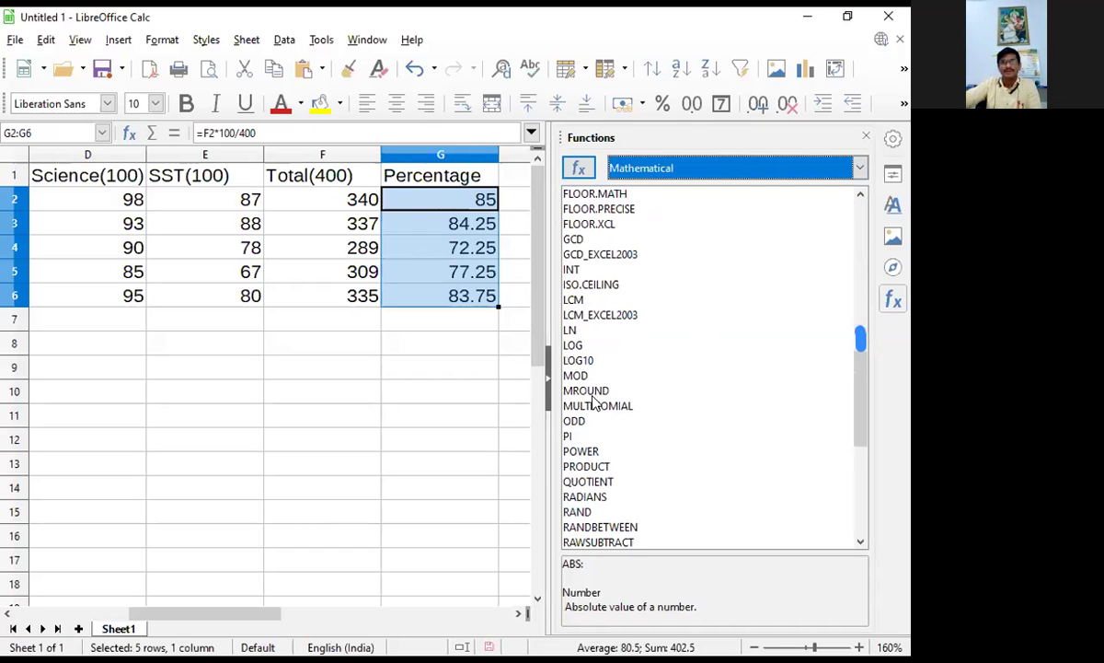
scroll(593, 402, "down", 1)
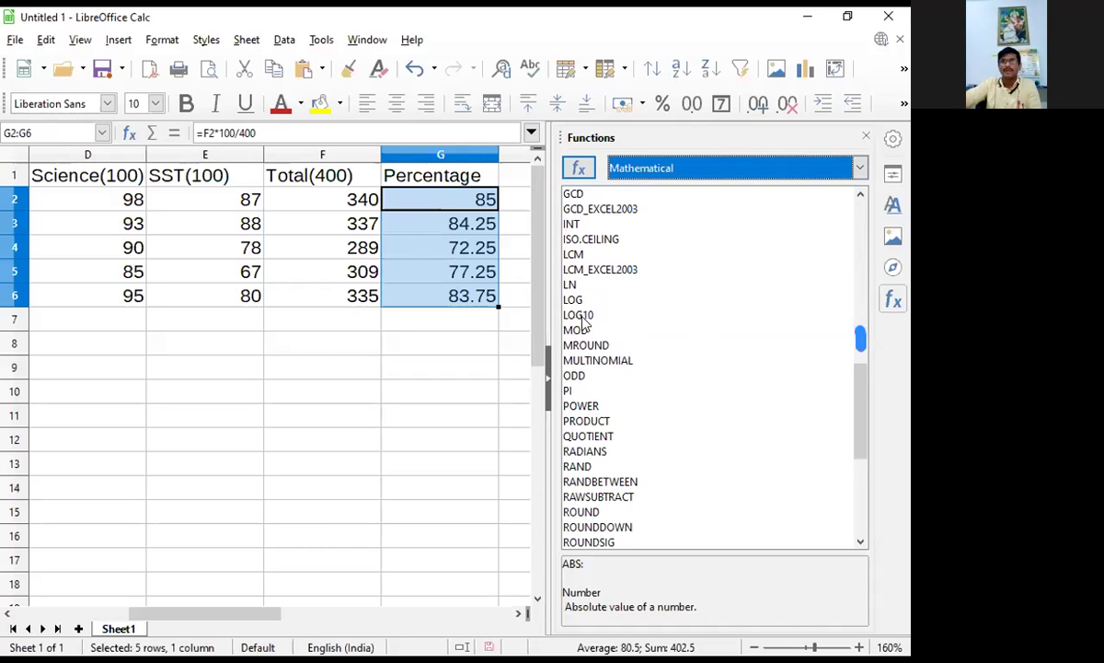
scroll(571, 350, "down", 1)
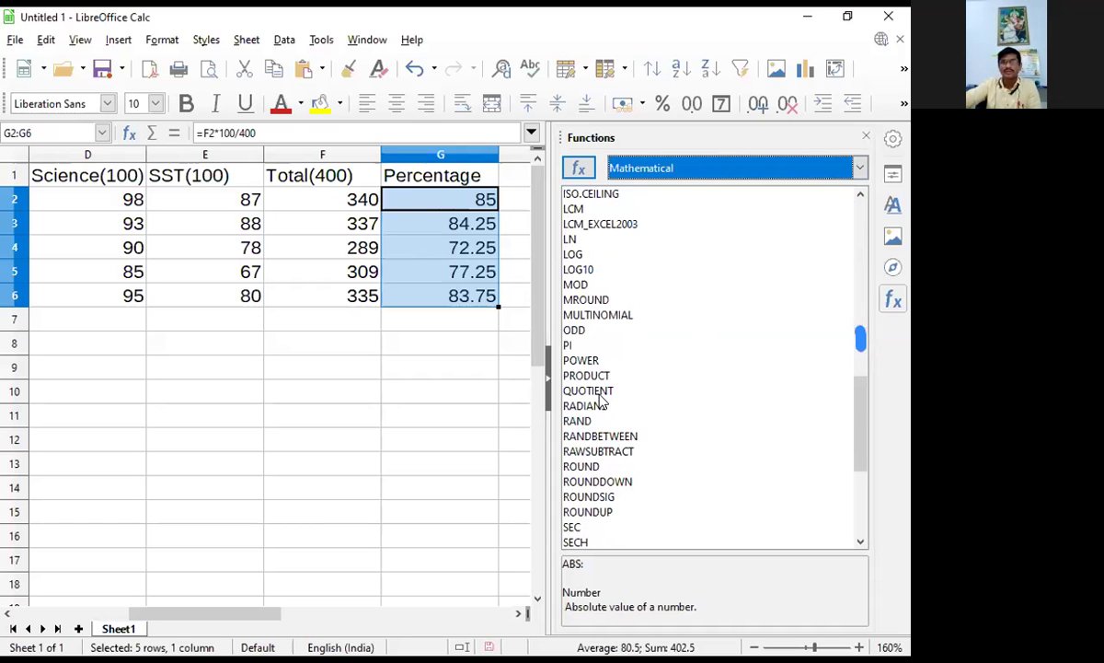
scroll(603, 423, "down", 5)
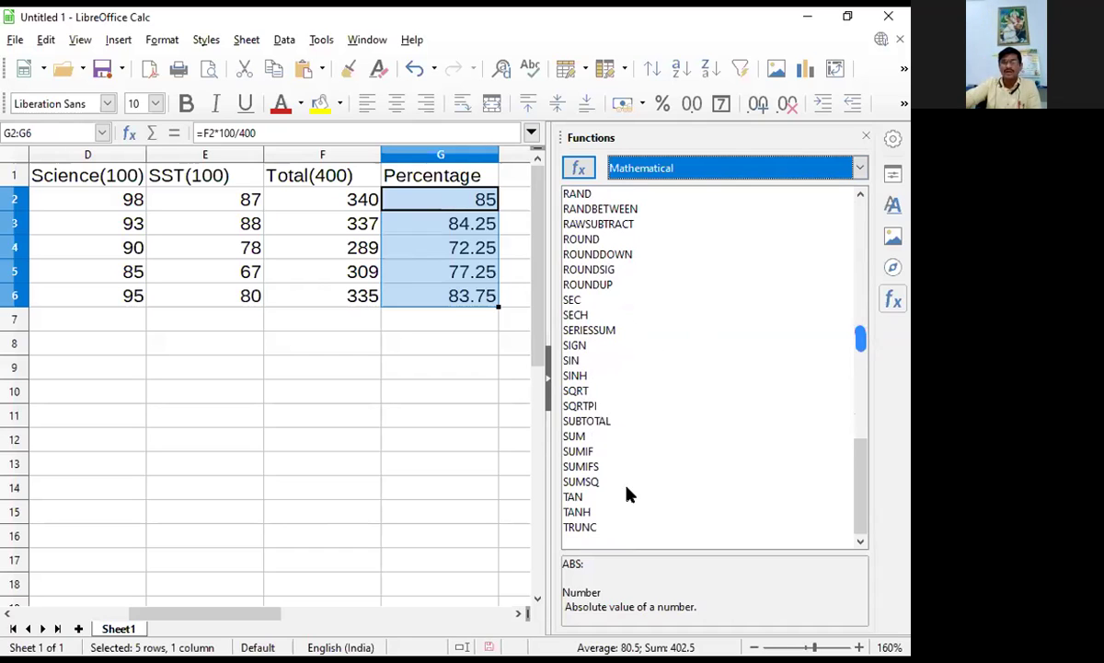
scroll(626, 494, "up", 20)
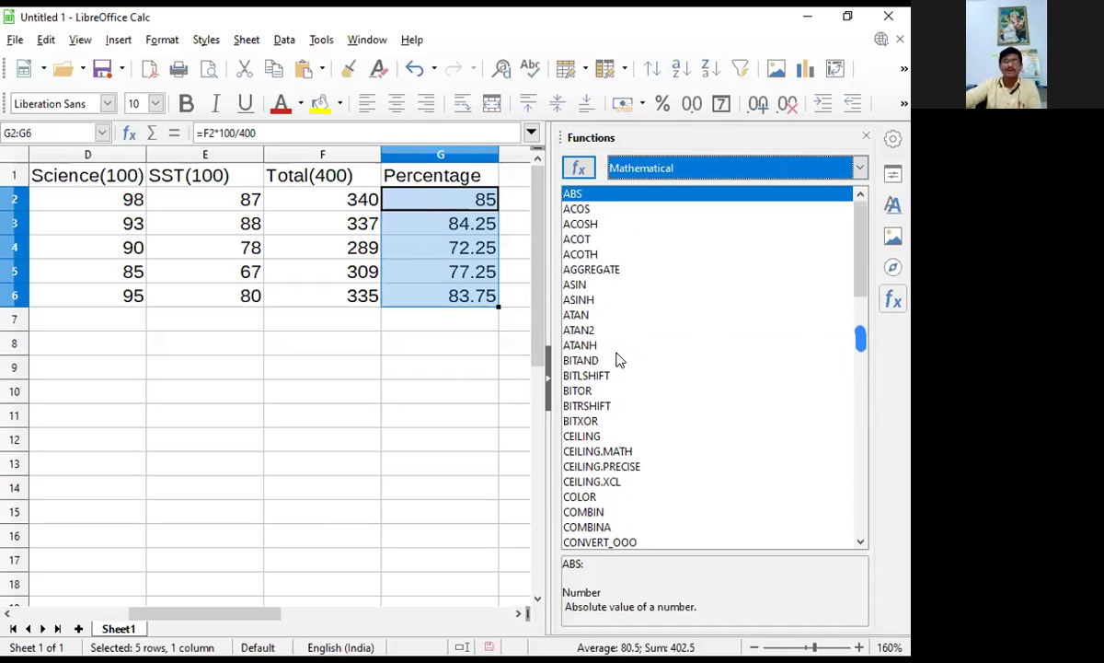
scroll(630, 366, "down", 3)
scroll(635, 395, "down", 16)
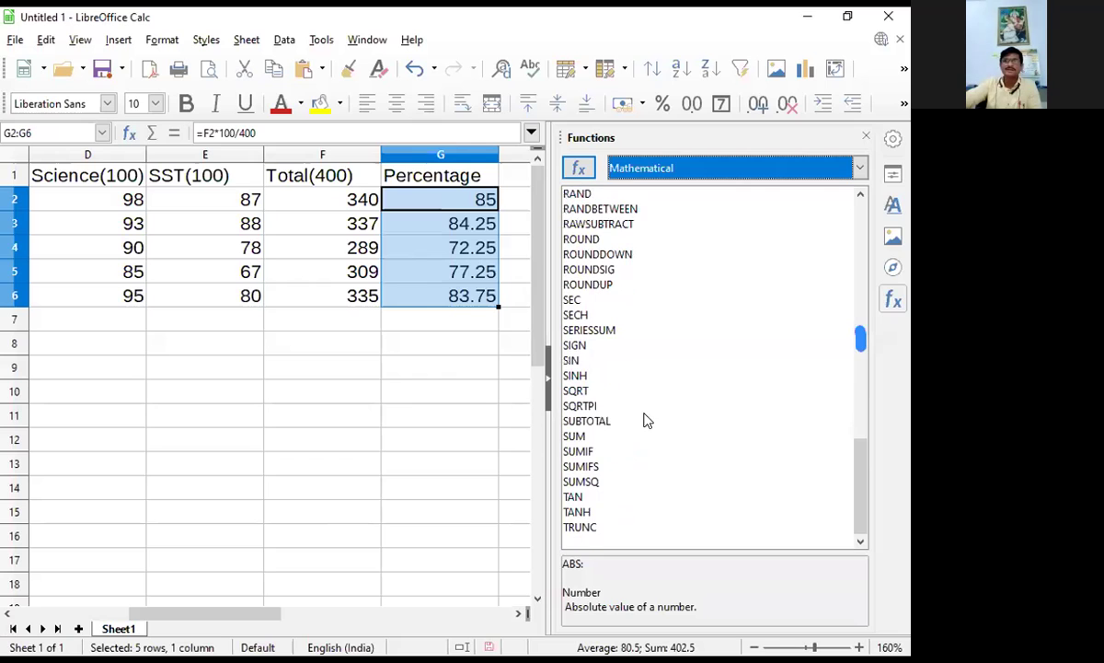
Look through the functions in the Statistical category and the Spreadsheet category.
left_click(706, 169)
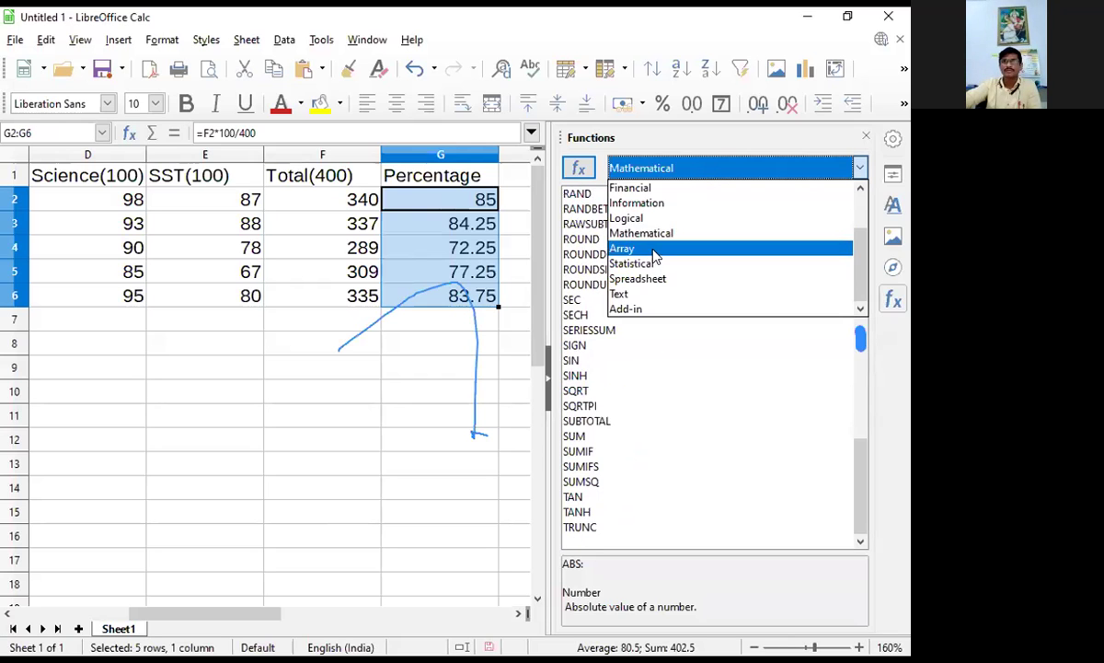
left_click(656, 265)
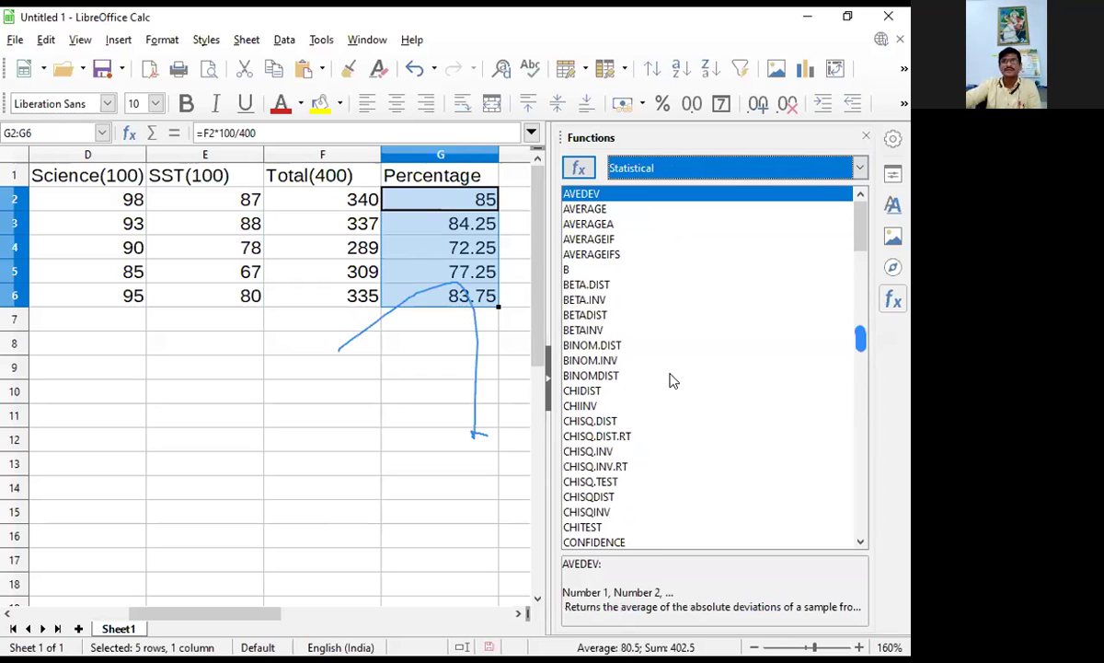
scroll(671, 379, "down", 20)
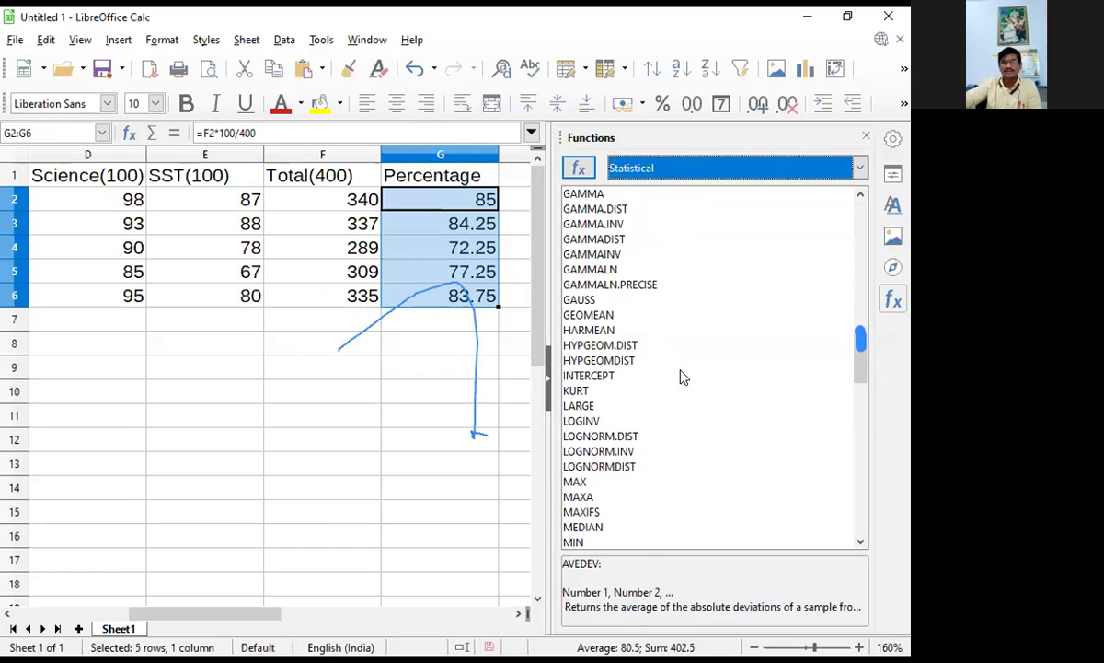
scroll(685, 378, "down", 4)
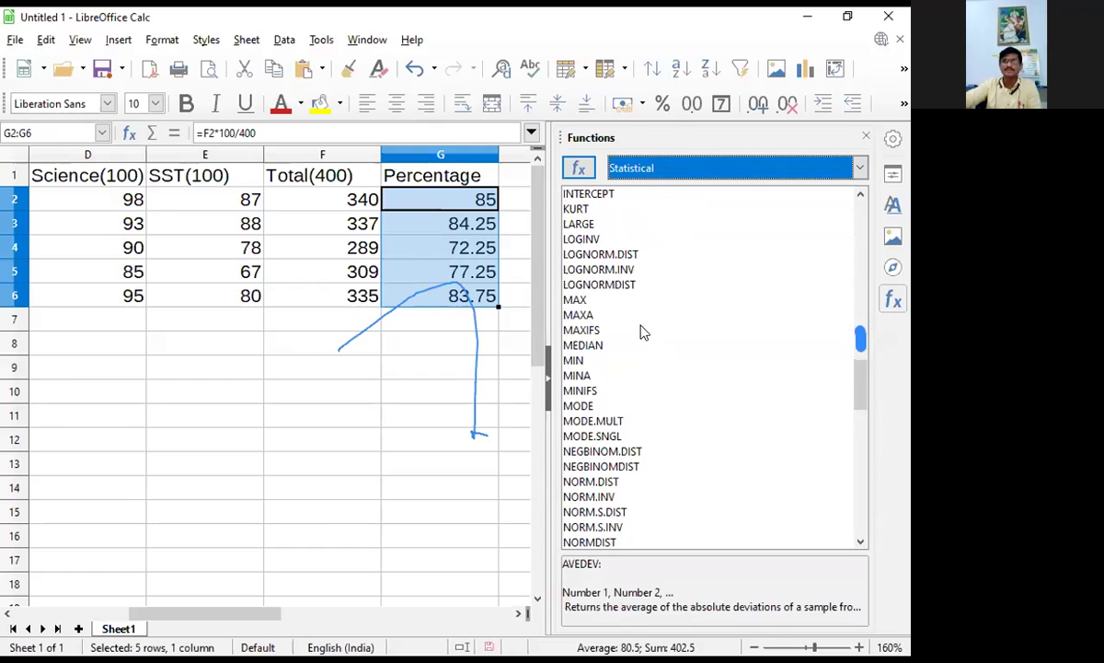
scroll(686, 384, "down", 15)
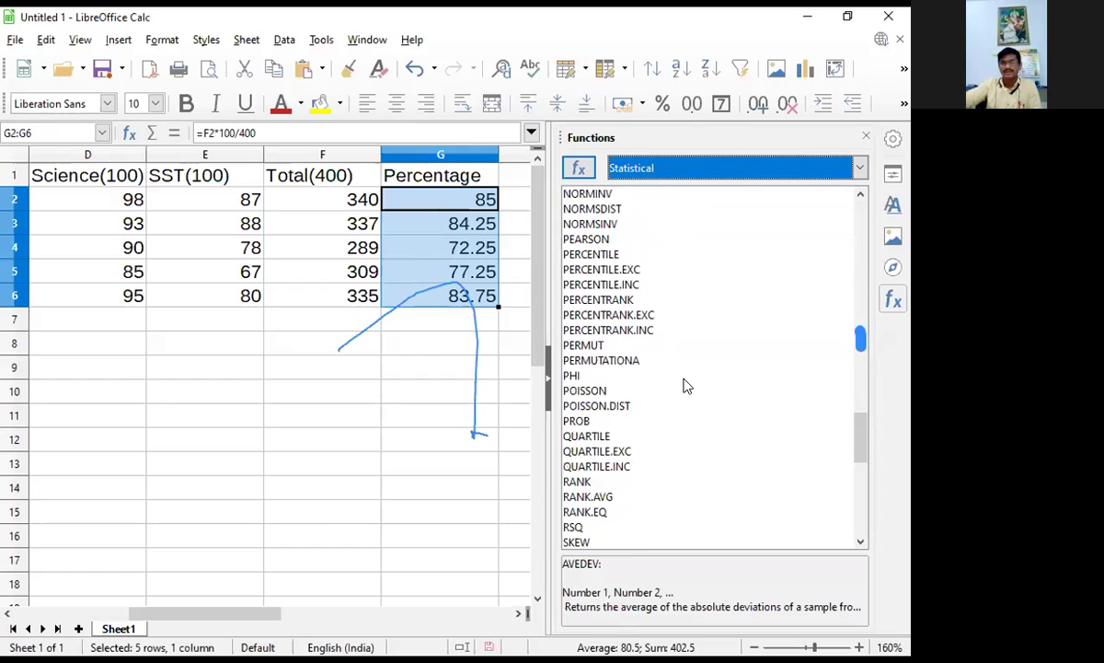
left_click(662, 169)
left_click(659, 279)
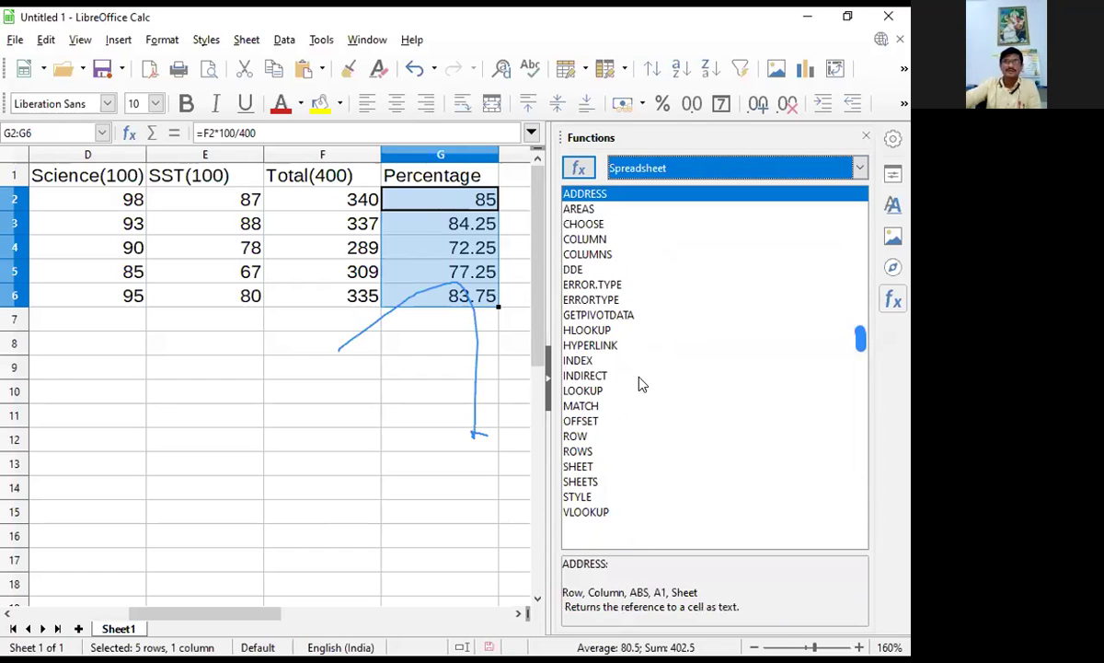
left_click_drag(425, 377, 525, 359)
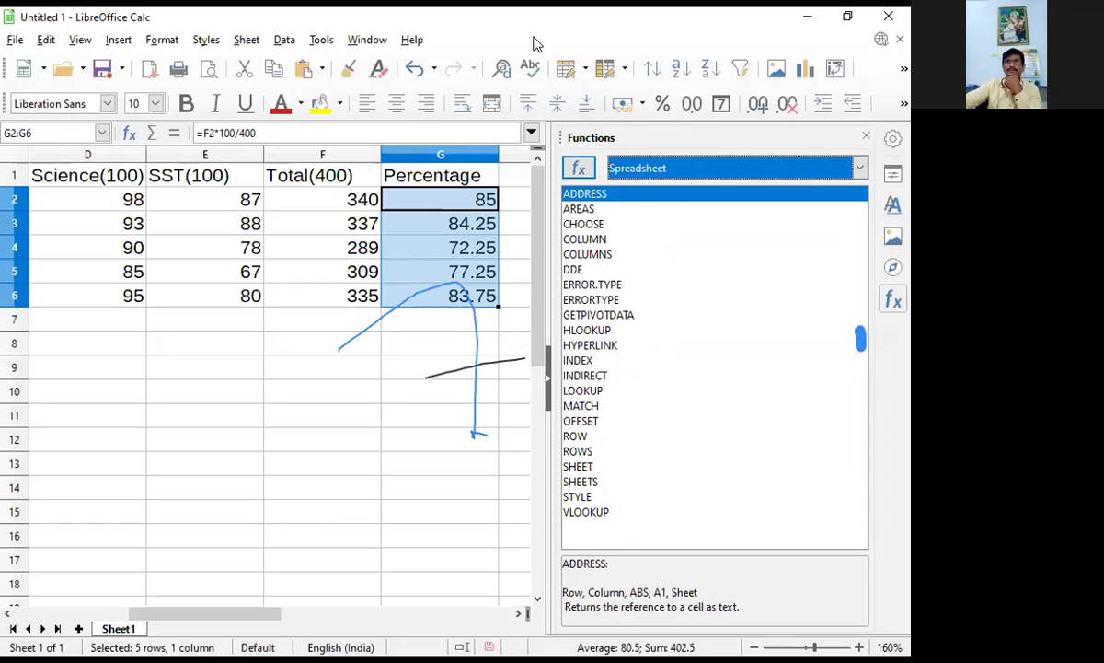
key("e")
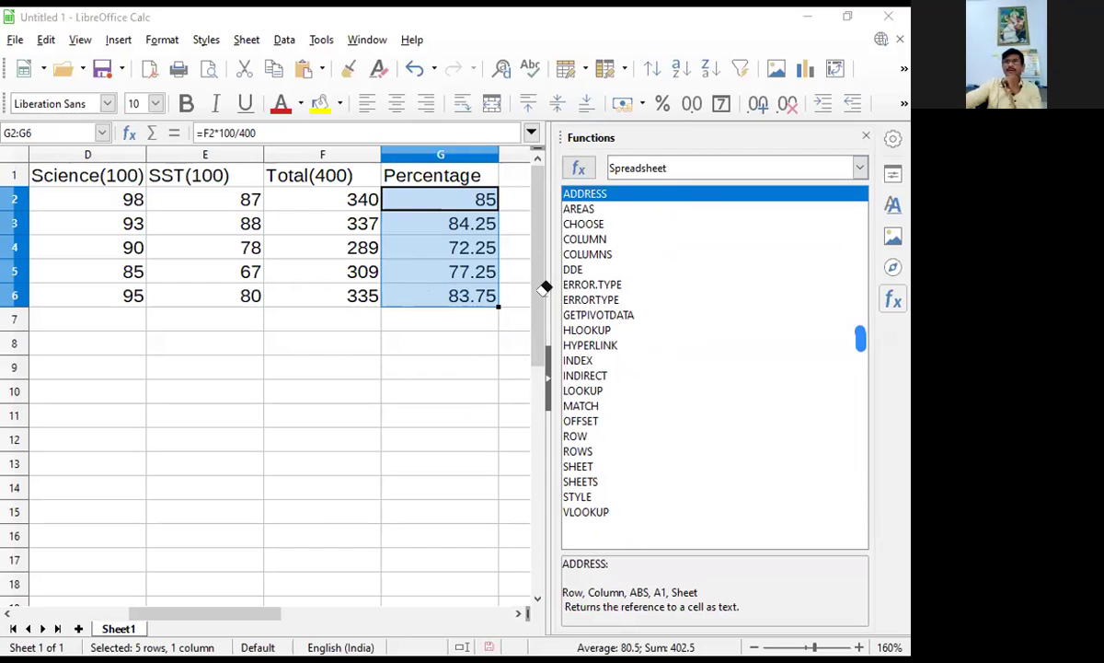
Look through the functions in the Text category and the Add-in category.
left_click(653, 169)
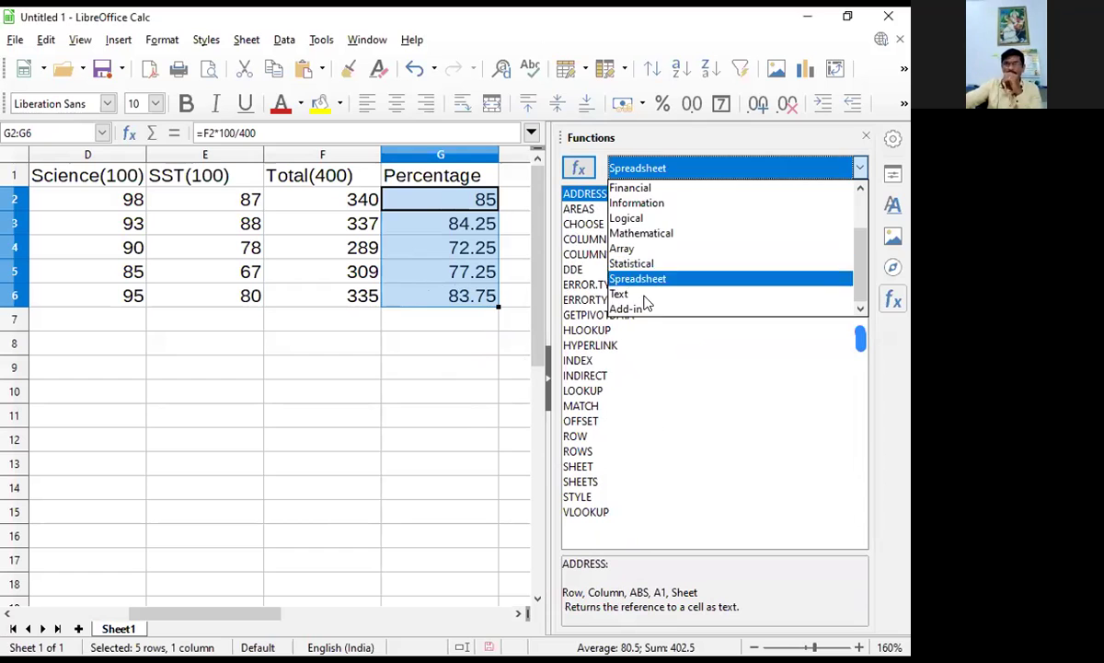
left_click(640, 294)
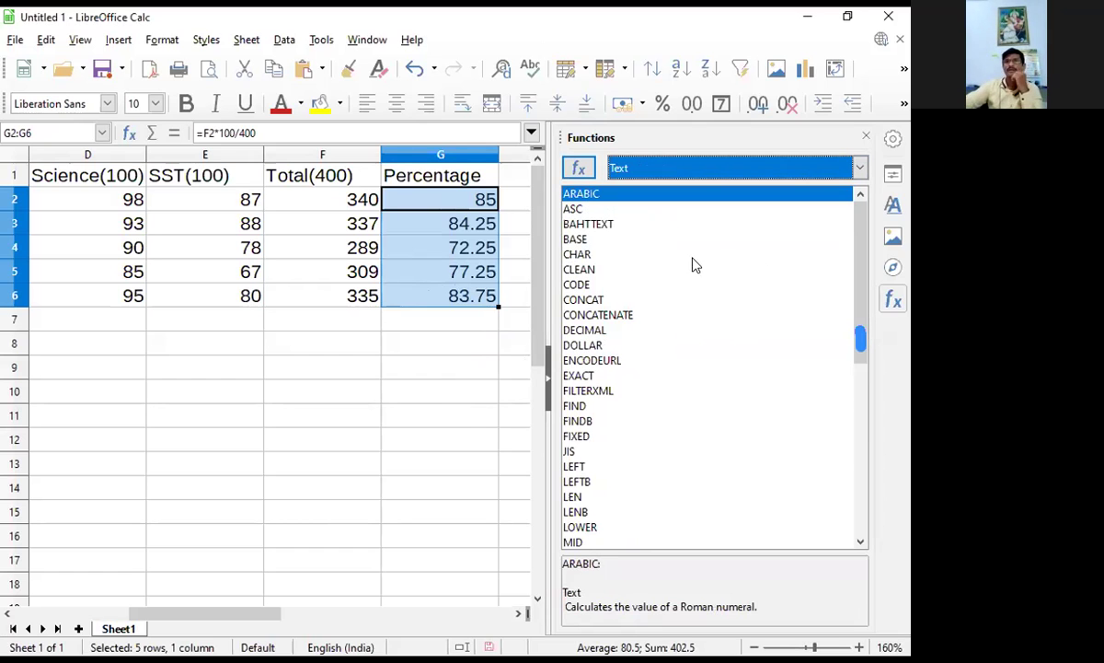
scroll(633, 353, "down", 8)
scroll(628, 484, "up", 8)
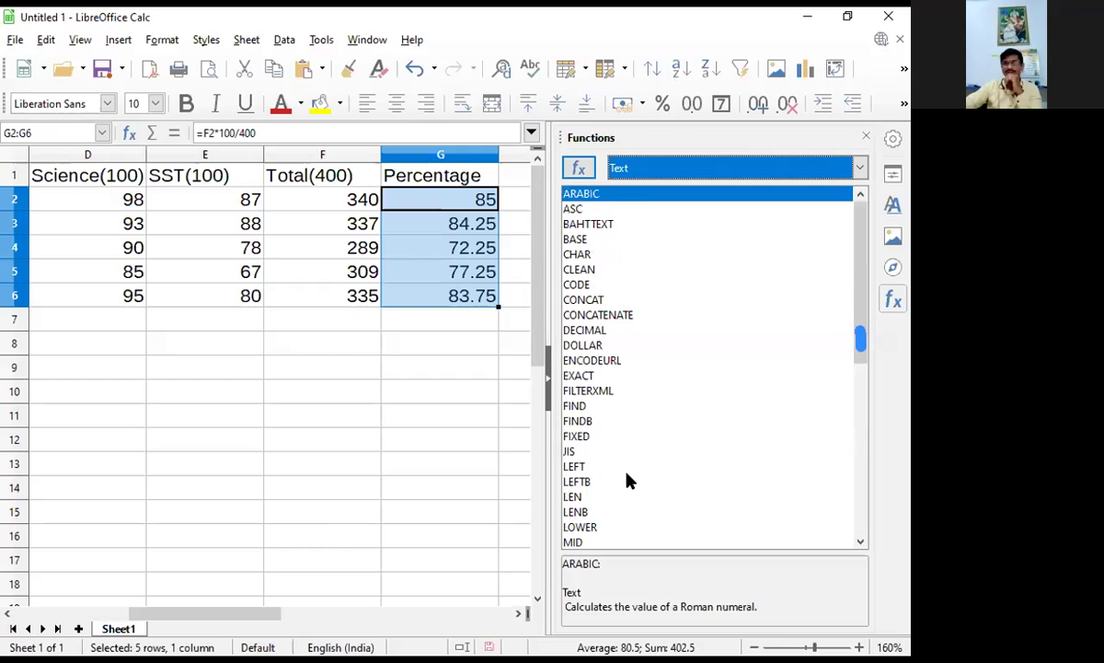
left_click(649, 167)
left_click(635, 309)
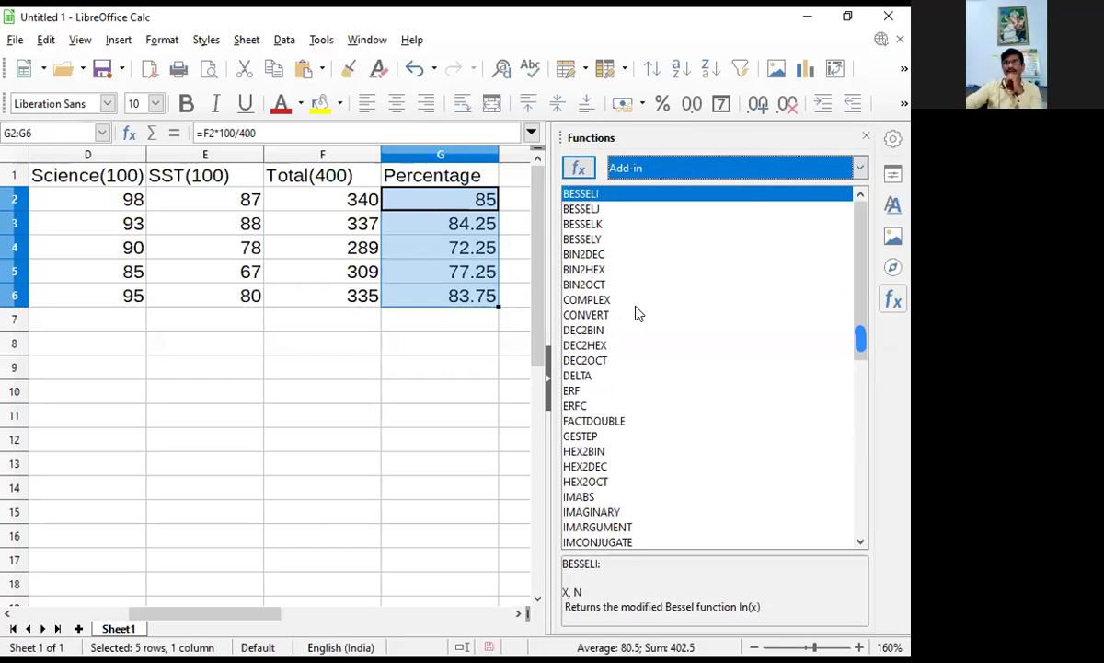
scroll(656, 387, "down", 8)
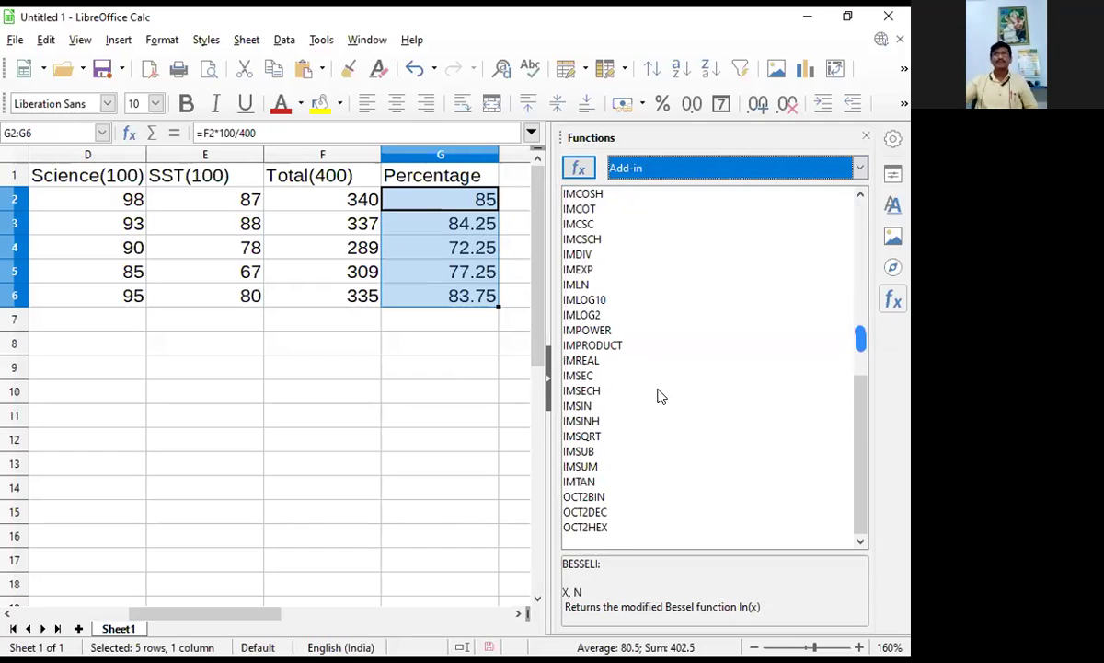
Show the complete list of functions from all categories.
left_click(693, 163)
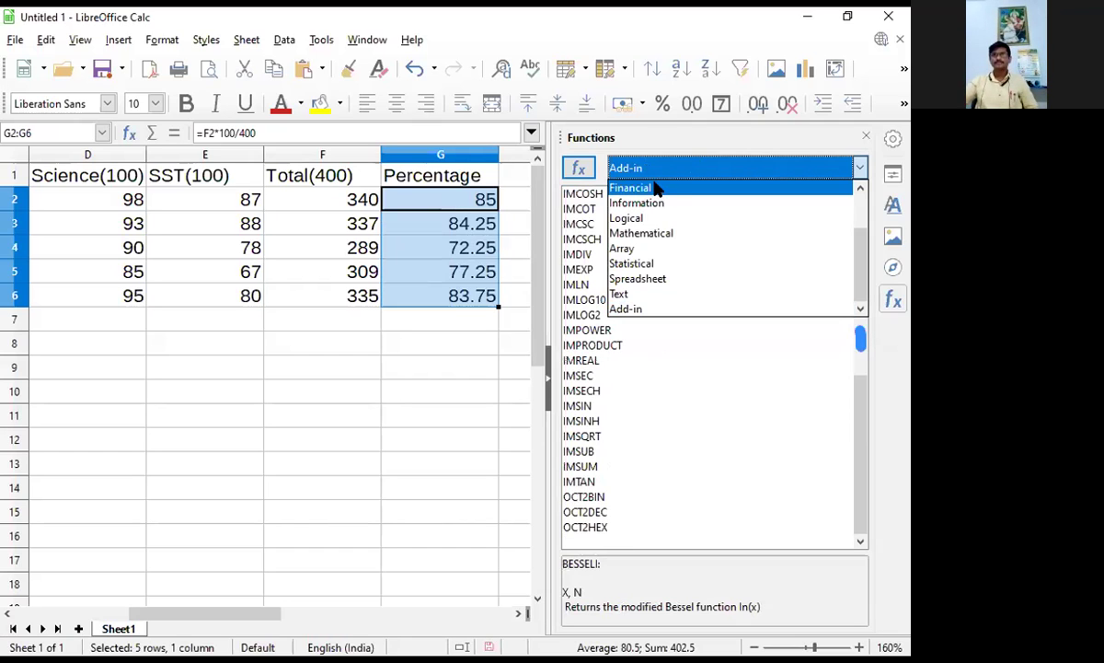
scroll(681, 226, "up", 2)
left_click(635, 188)
left_click(635, 168)
left_click(629, 206)
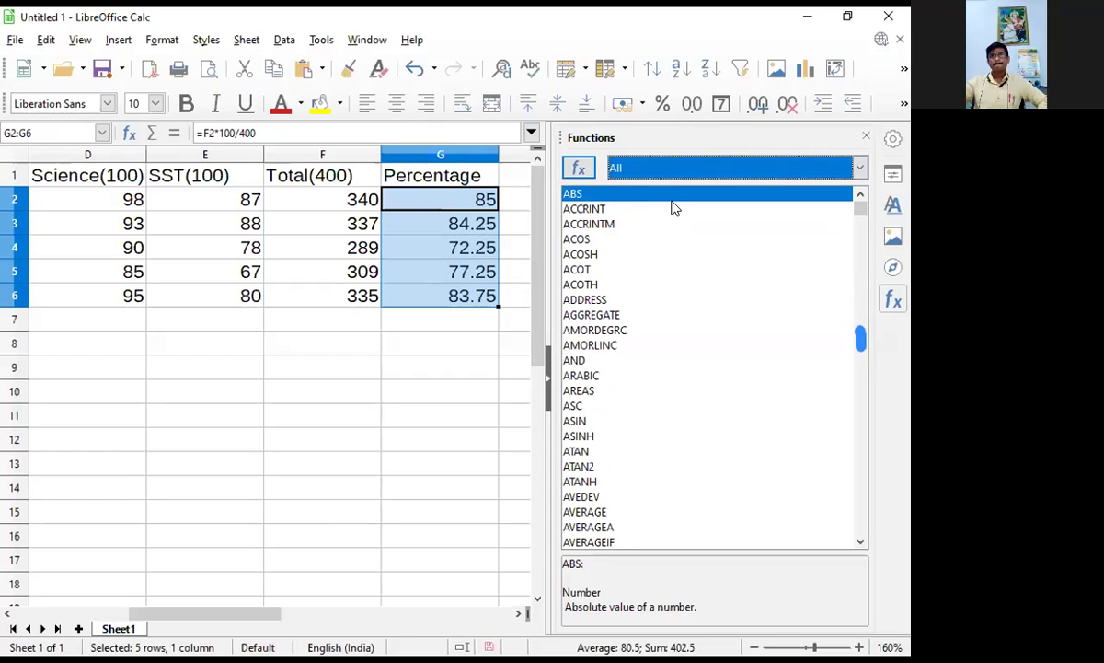
Find the ROUND function in the Mathematical category and show its description.
left_click(636, 166)
left_click(642, 277)
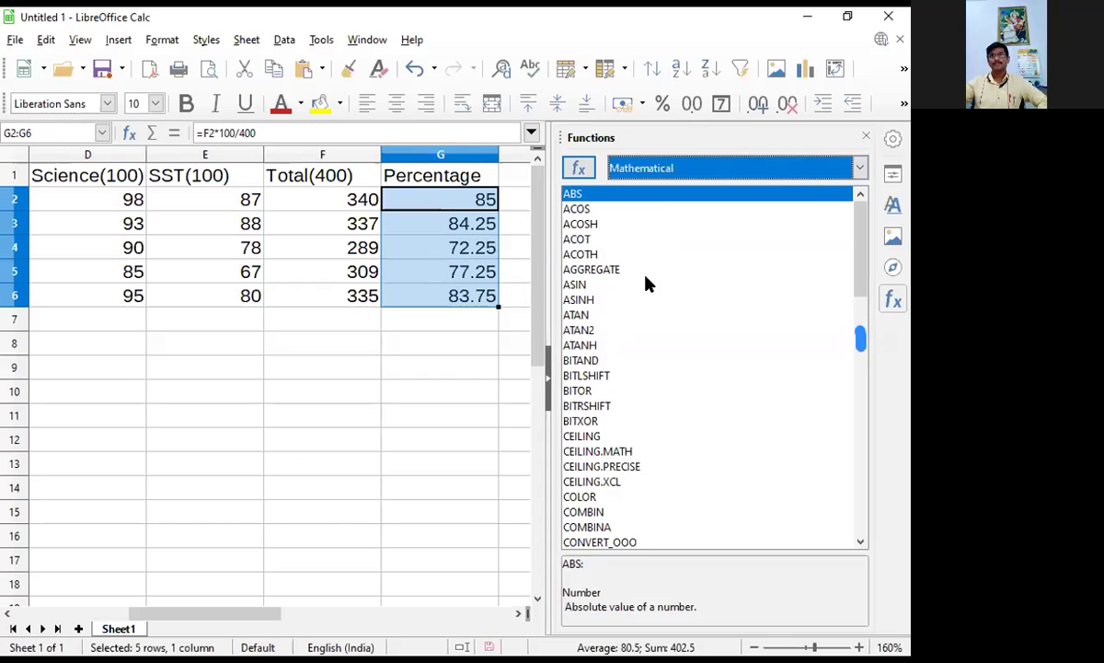
scroll(622, 425, "down", 11)
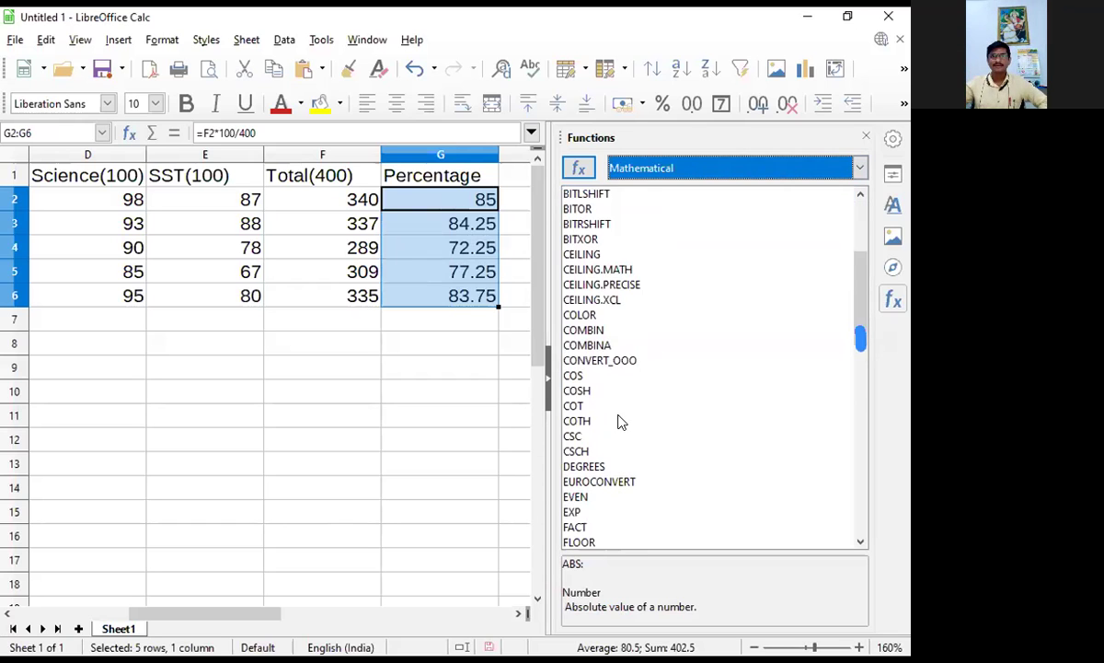
scroll(619, 424, "down", 4)
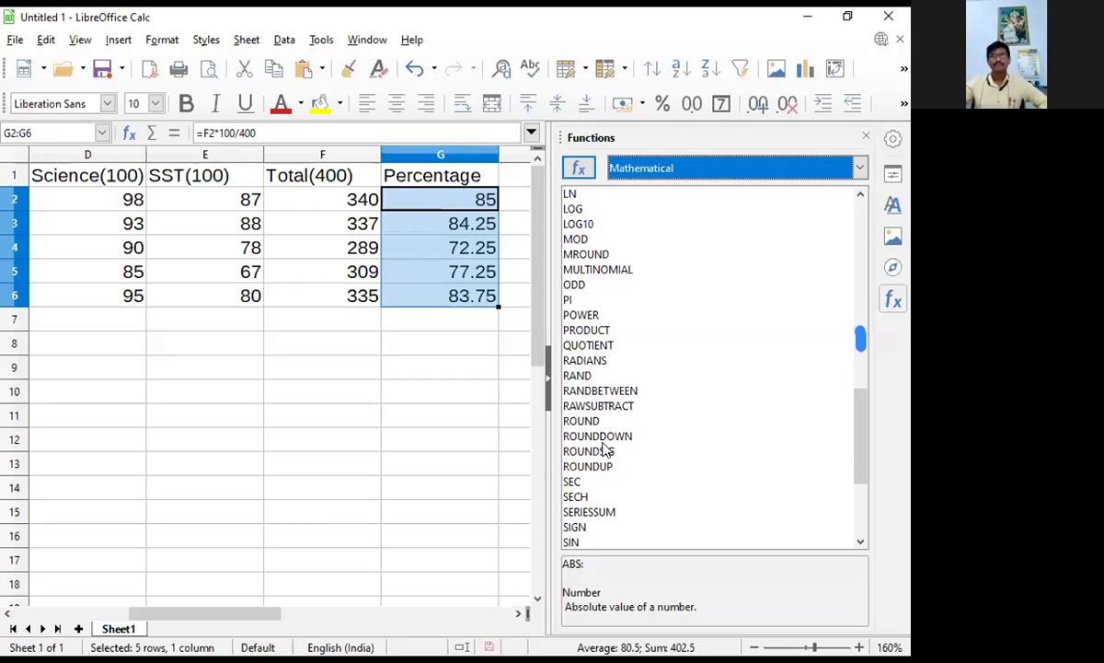
left_click(586, 420)
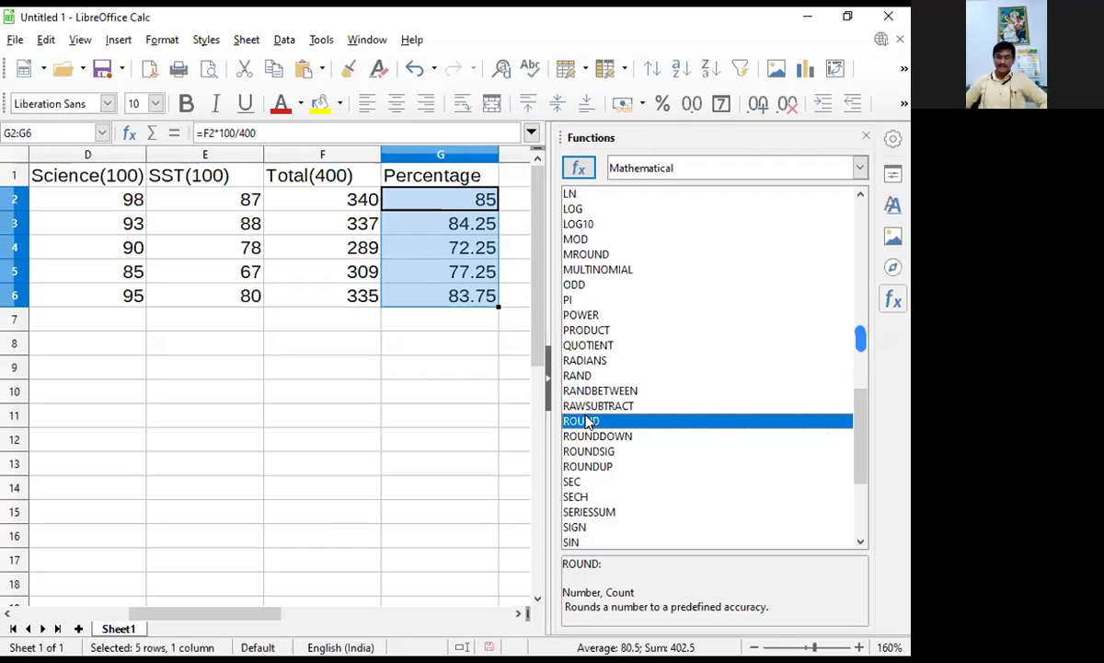
Narrow the Functions pane so that column H of the sheet fits beside it.
left_click(460, 370)
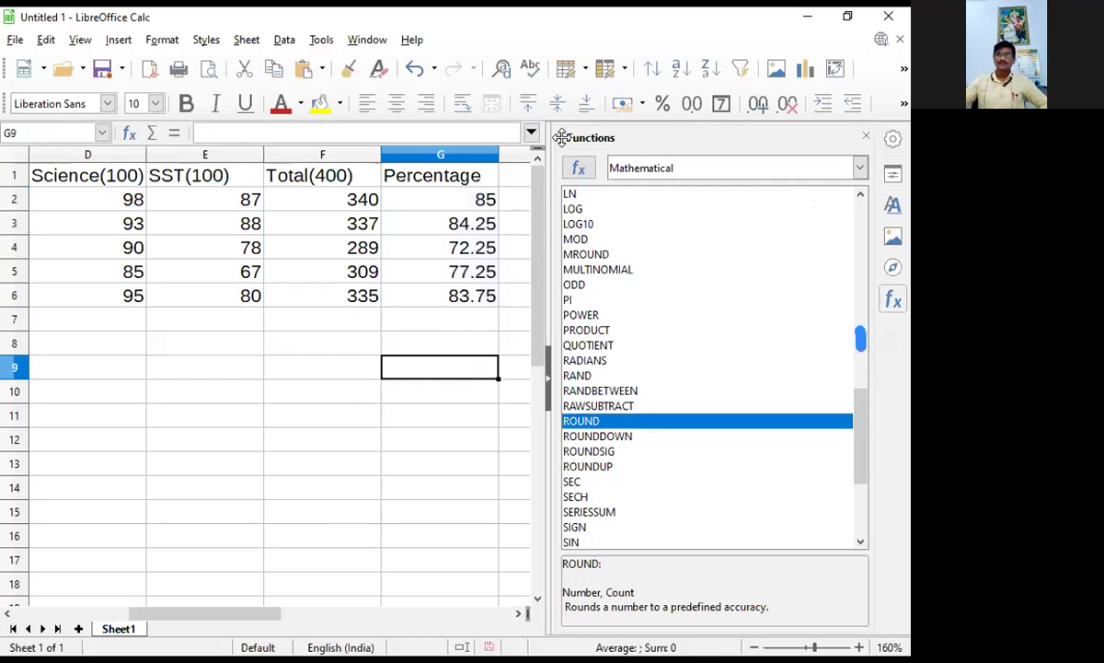
left_click_drag(561, 136, 660, 136)
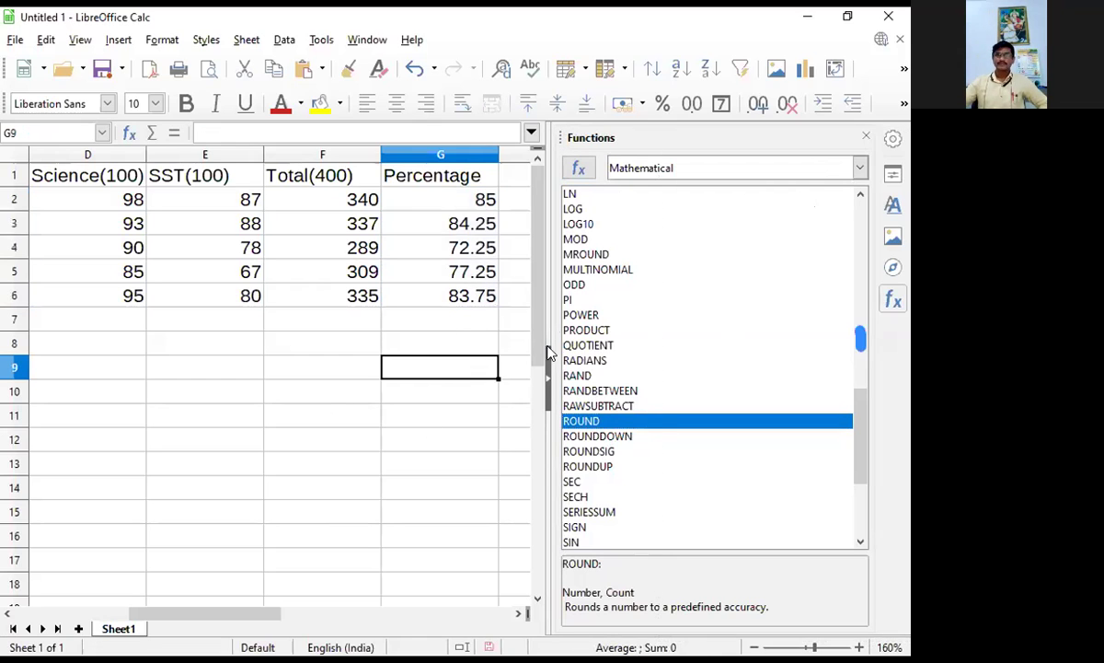
left_click_drag(549, 345, 645, 350)
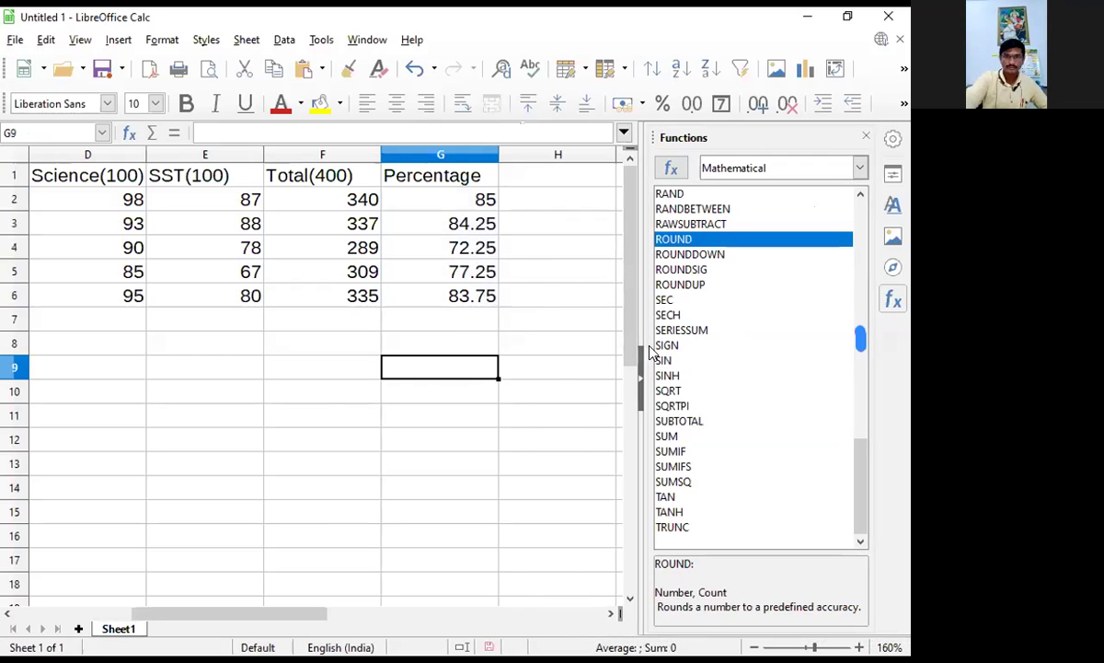
Enter the sample number 56.6666666667 in cell F9.
left_click(269, 373)
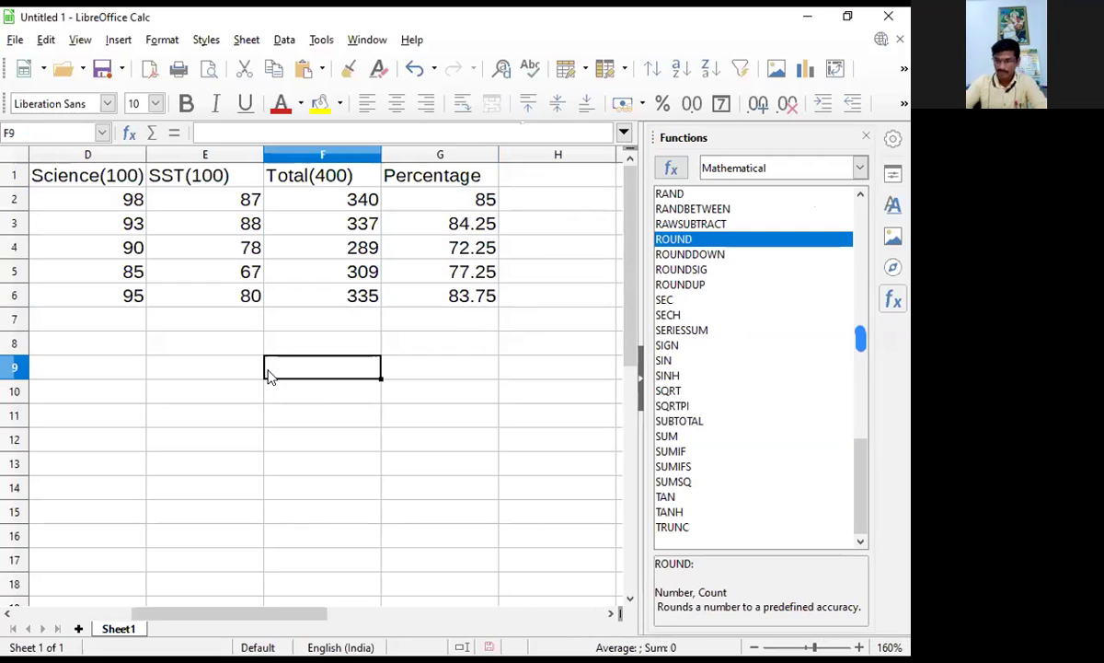
type("56")
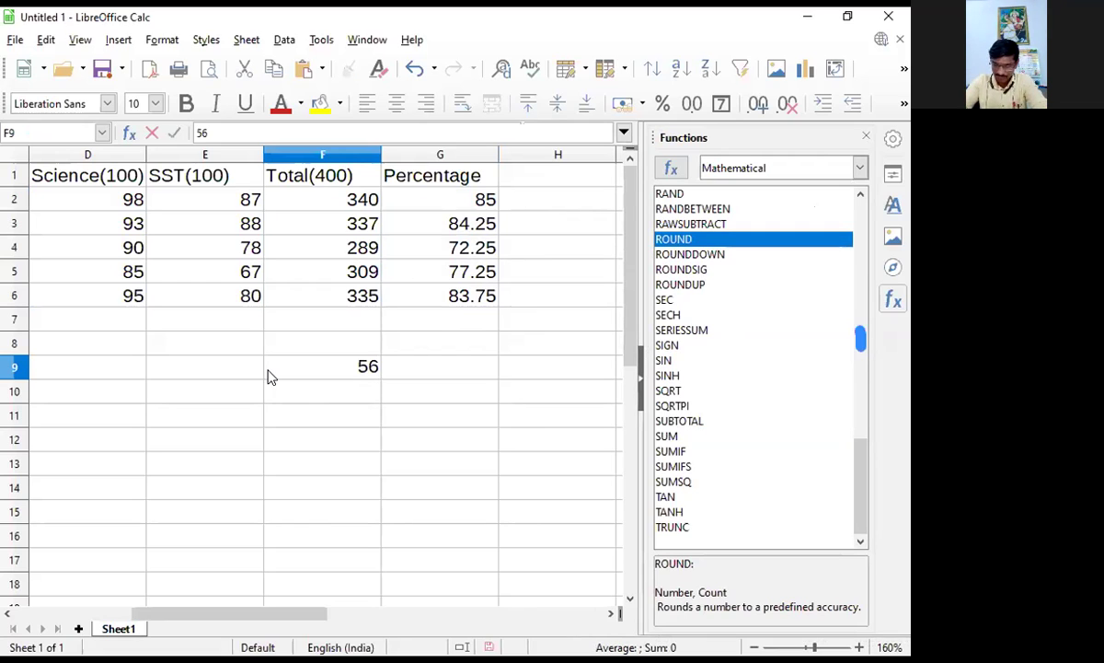
type(".66666")
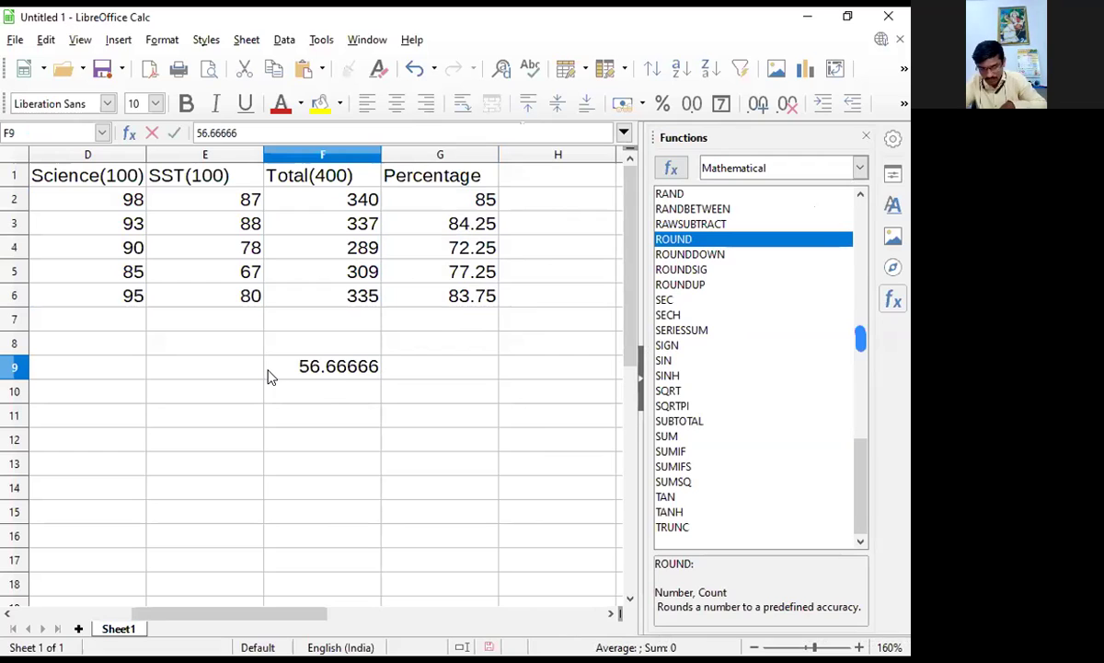
type("6")
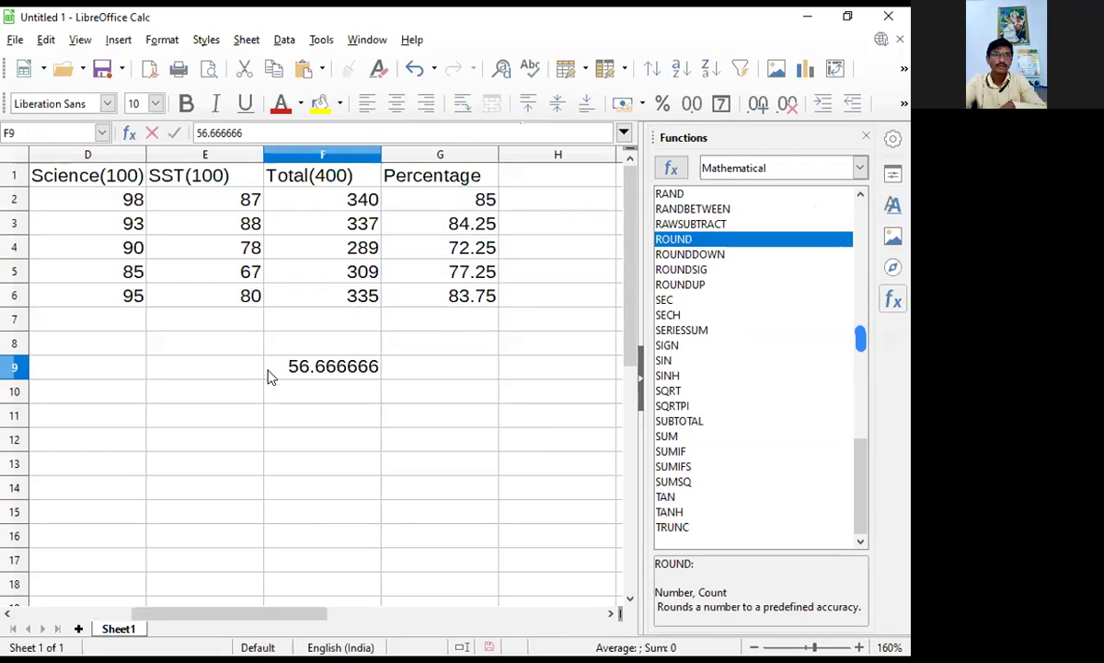
type("6667")
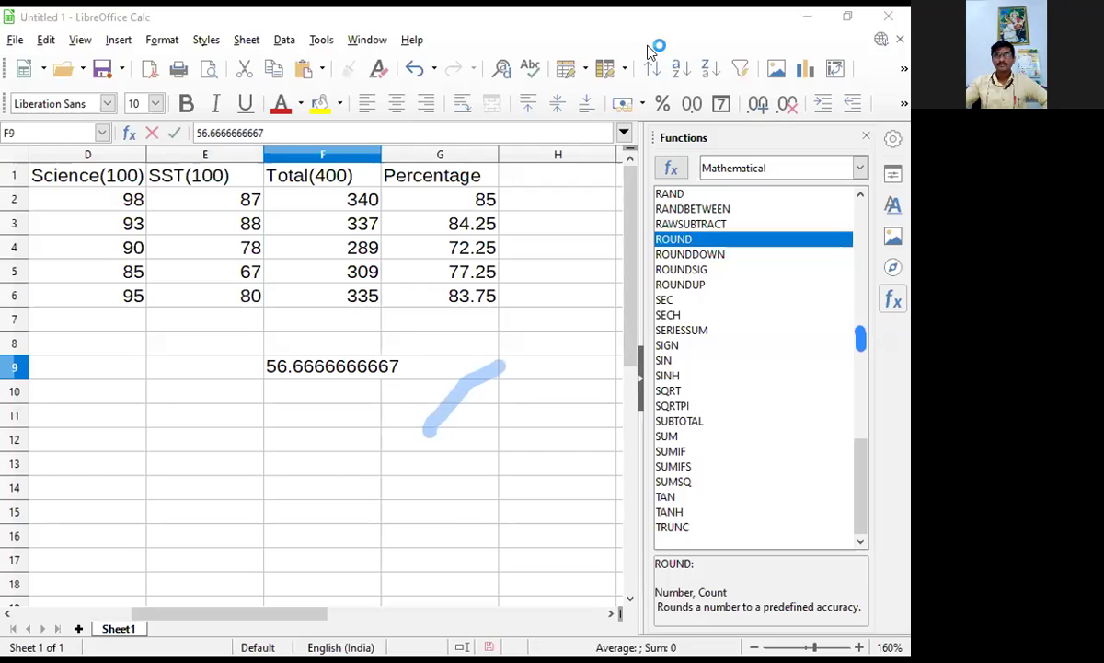
left_click_drag(254, 398, 440, 366)
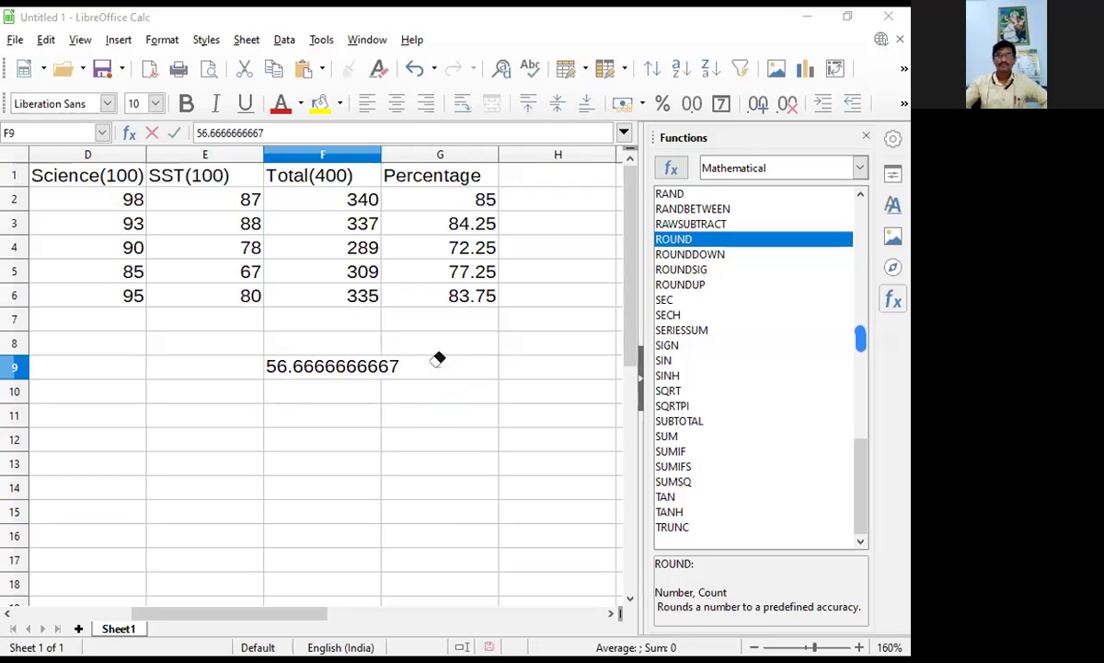
left_click_drag(368, 196, 467, 318)
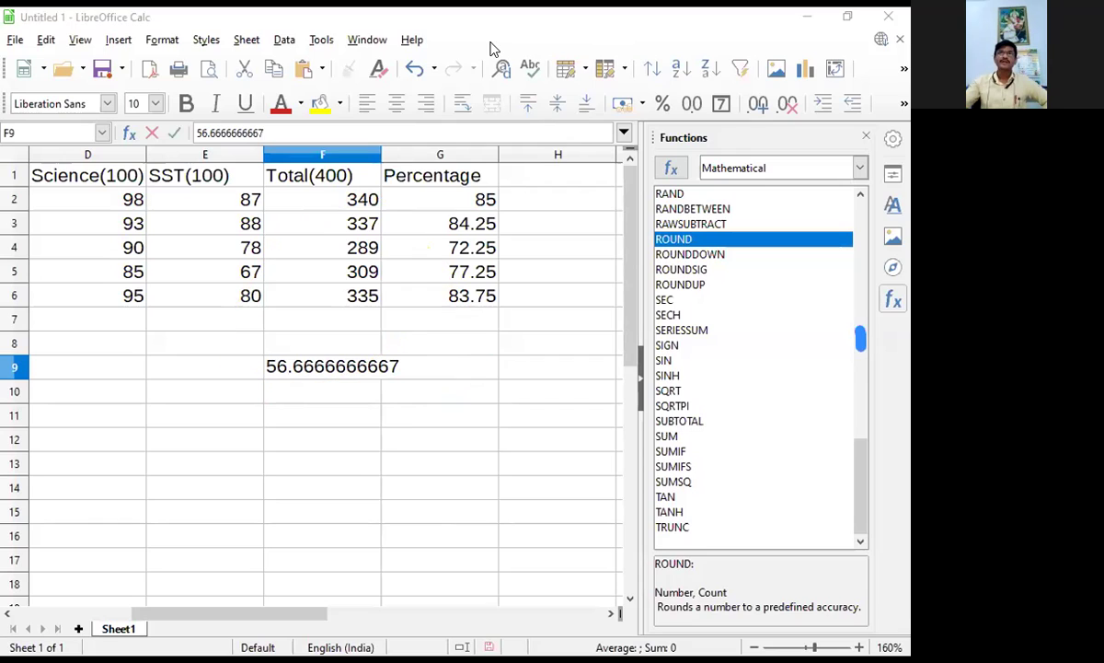
left_click_drag(97, 481, 92, 541)
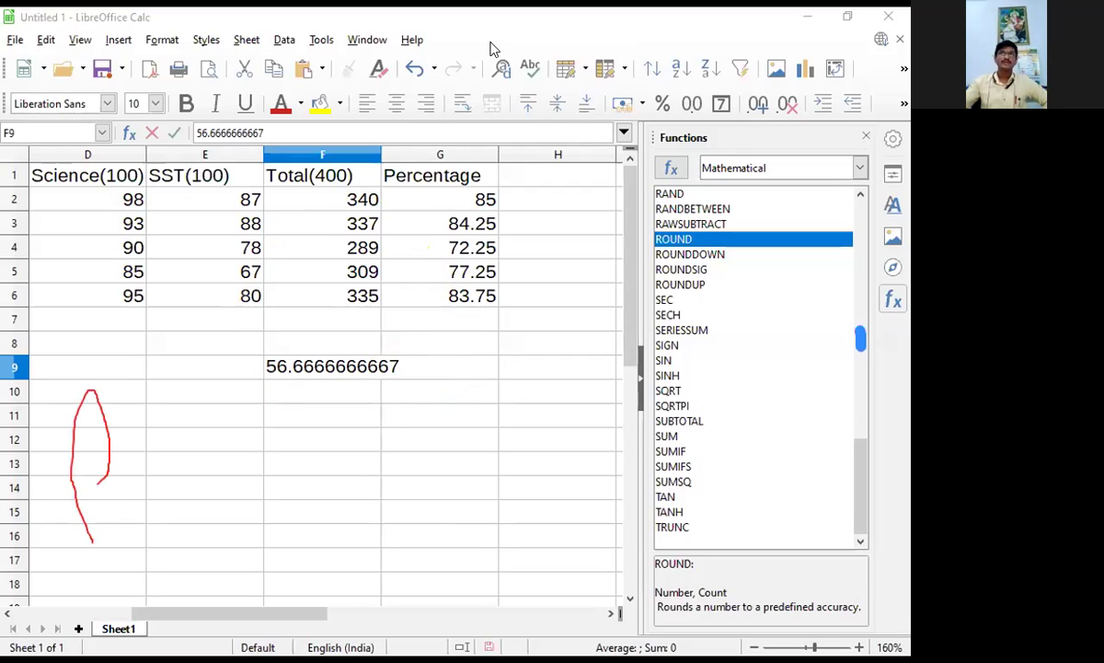
left_click(97, 395)
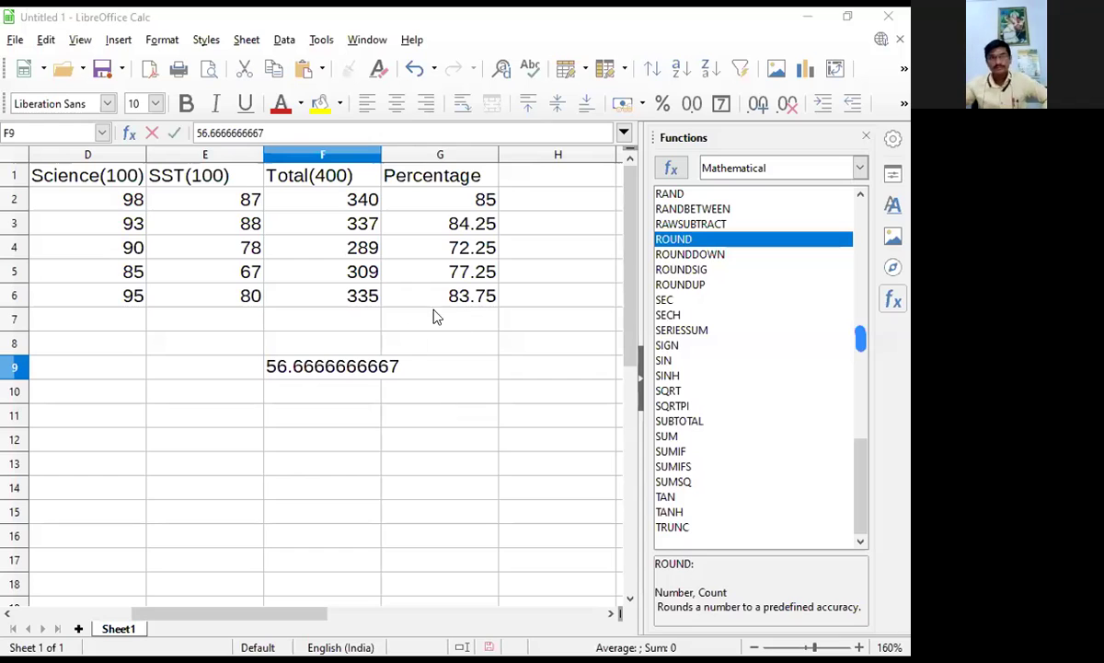
Insert the ROUND function from the Mathematical list into cell F9 and clear its argument.
left_click(383, 156)
left_click(339, 364)
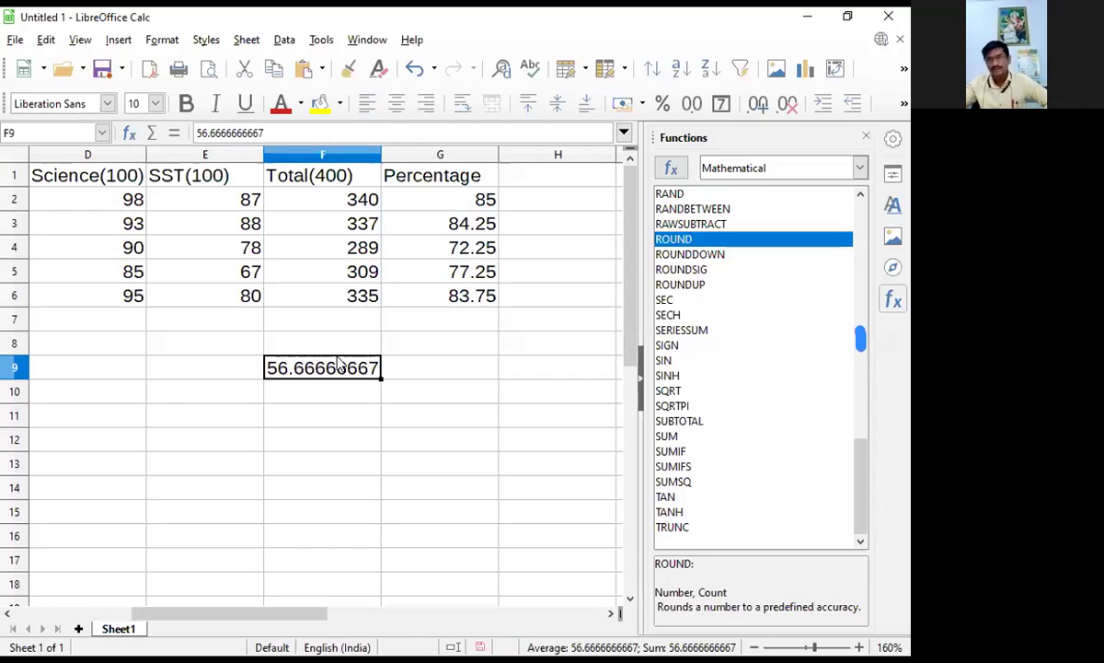
double_click(726, 241)
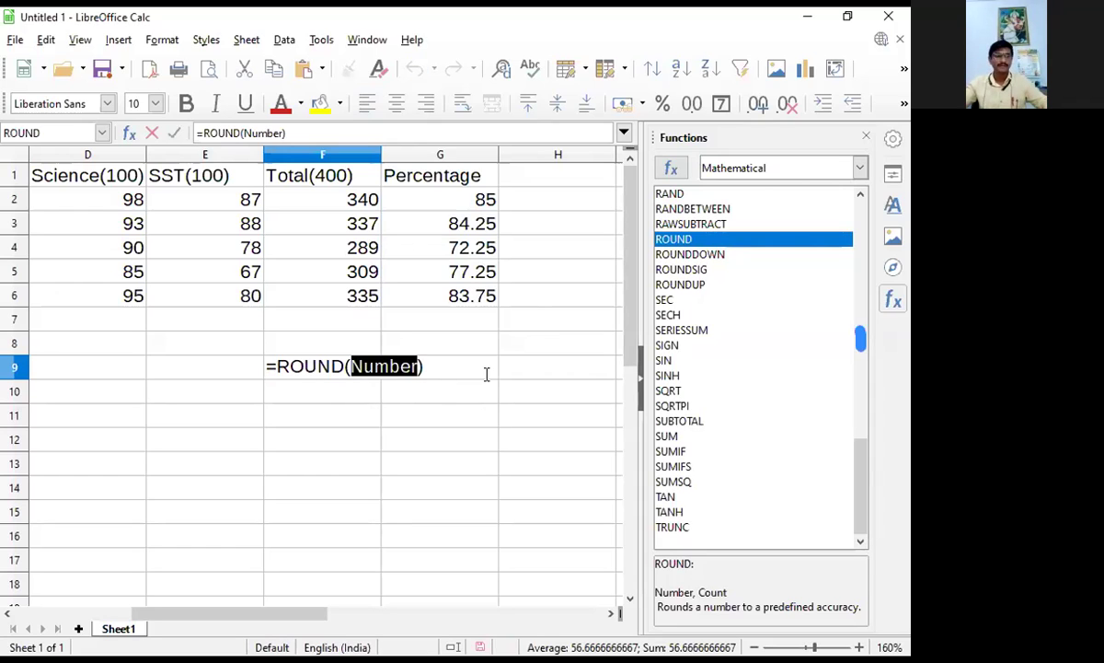
left_click(414, 404)
key("Up")
left_click(356, 401)
left_click(390, 365)
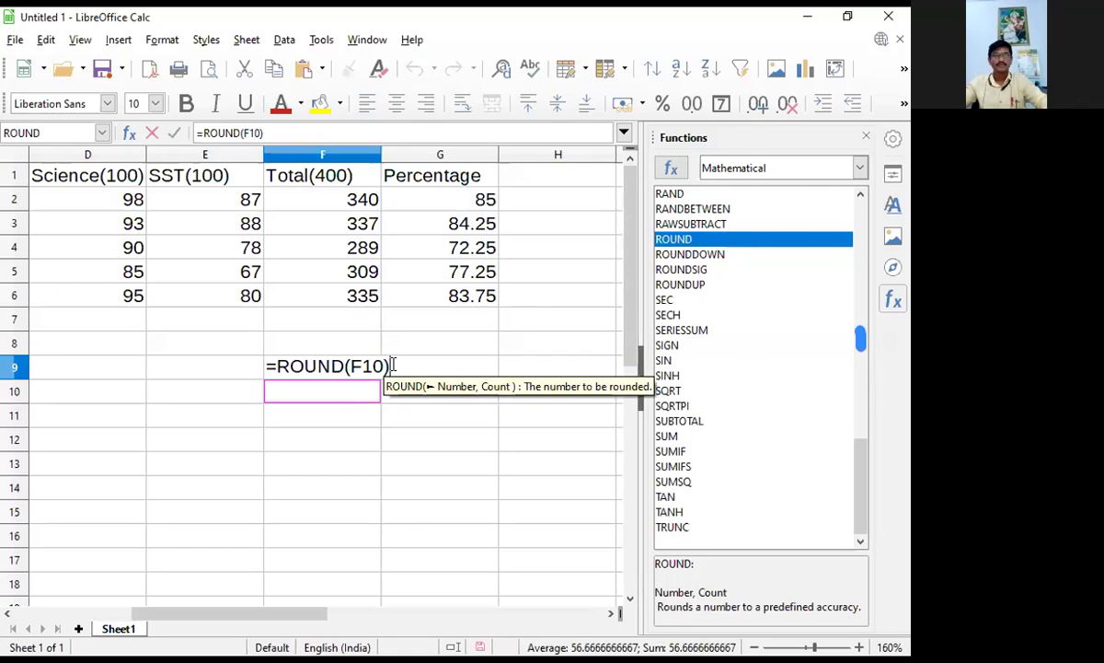
left_click_drag(383, 366, 353, 366)
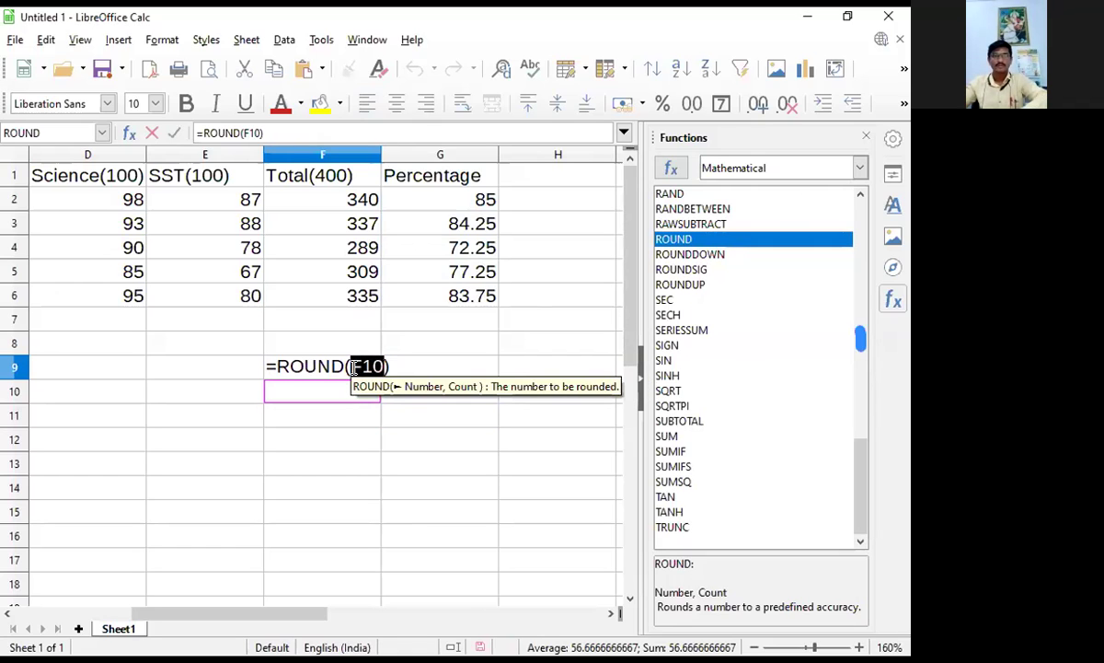
key("BackSpace")
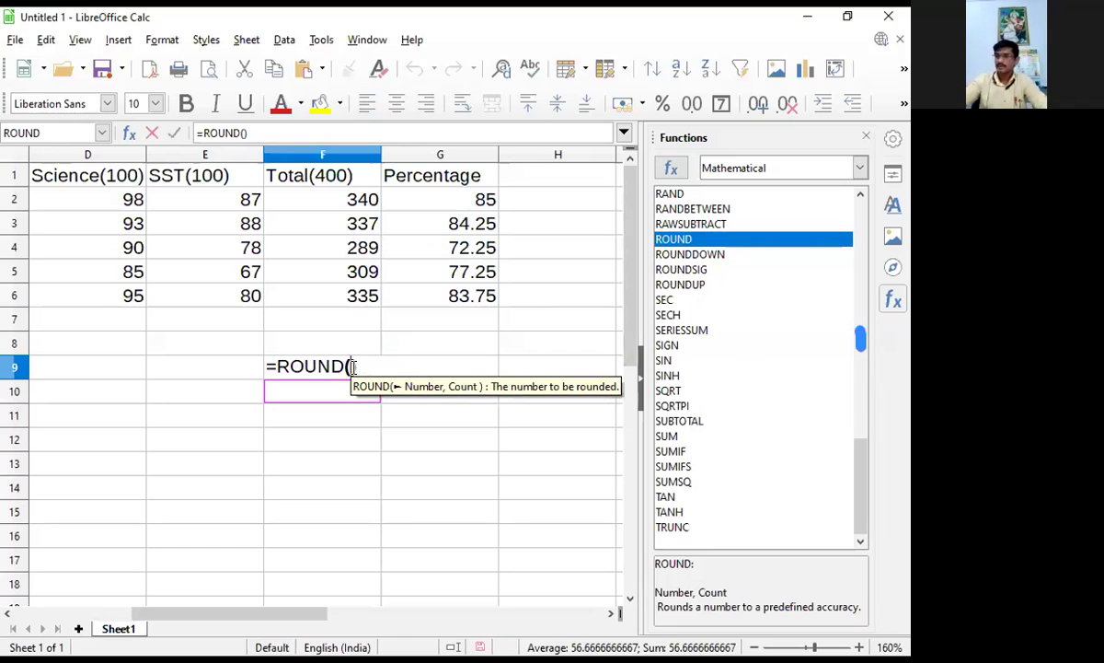
Complete the ROUND formula in F9 with the number 56.6666666667 and a count of 2 decimal places.
type("56.666")
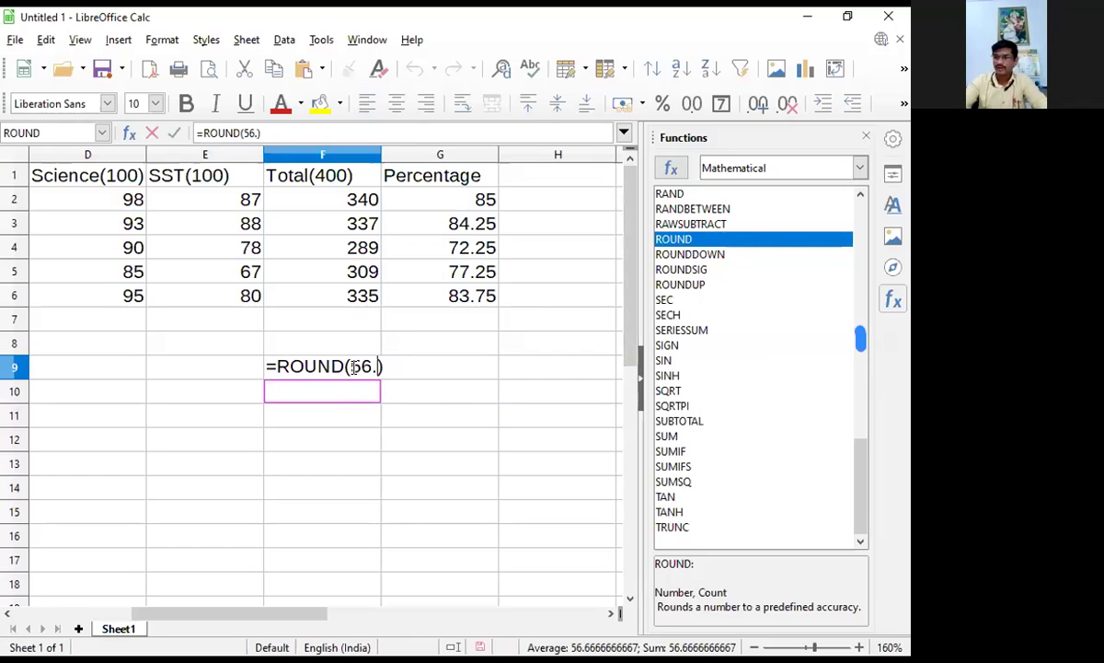
type("666666")
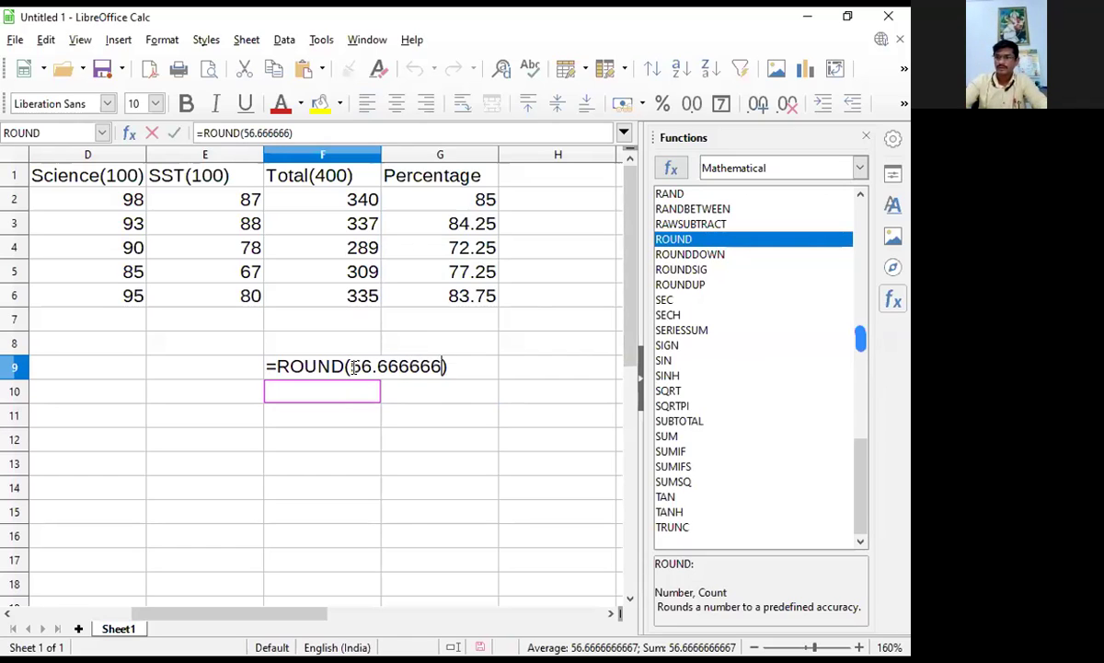
type("7")
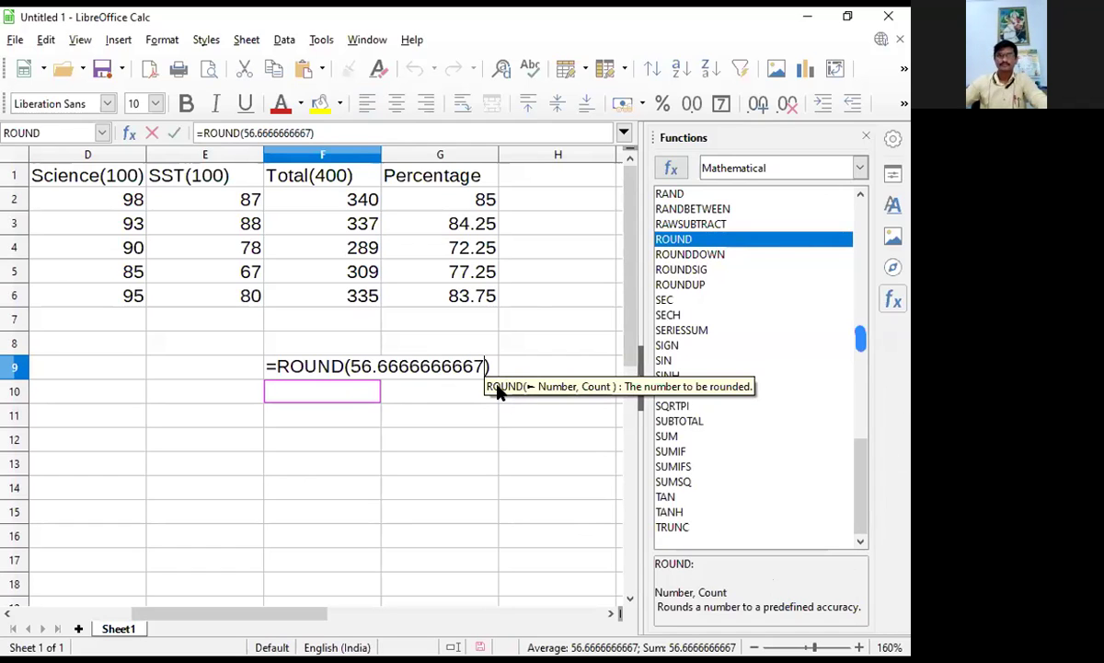
type(",")
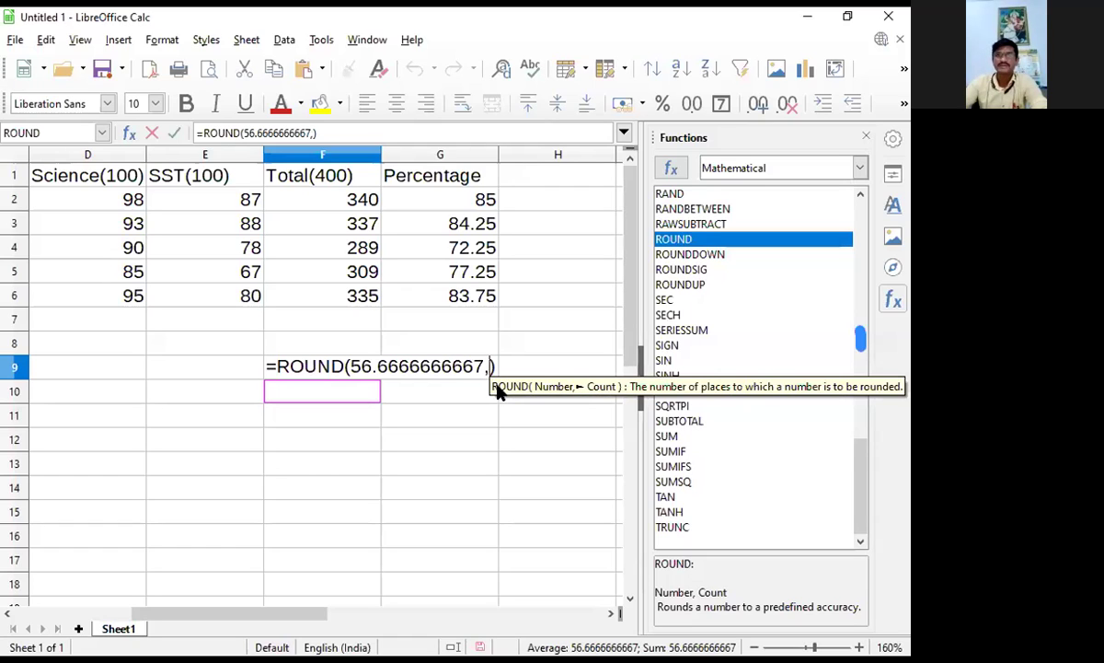
type("2")
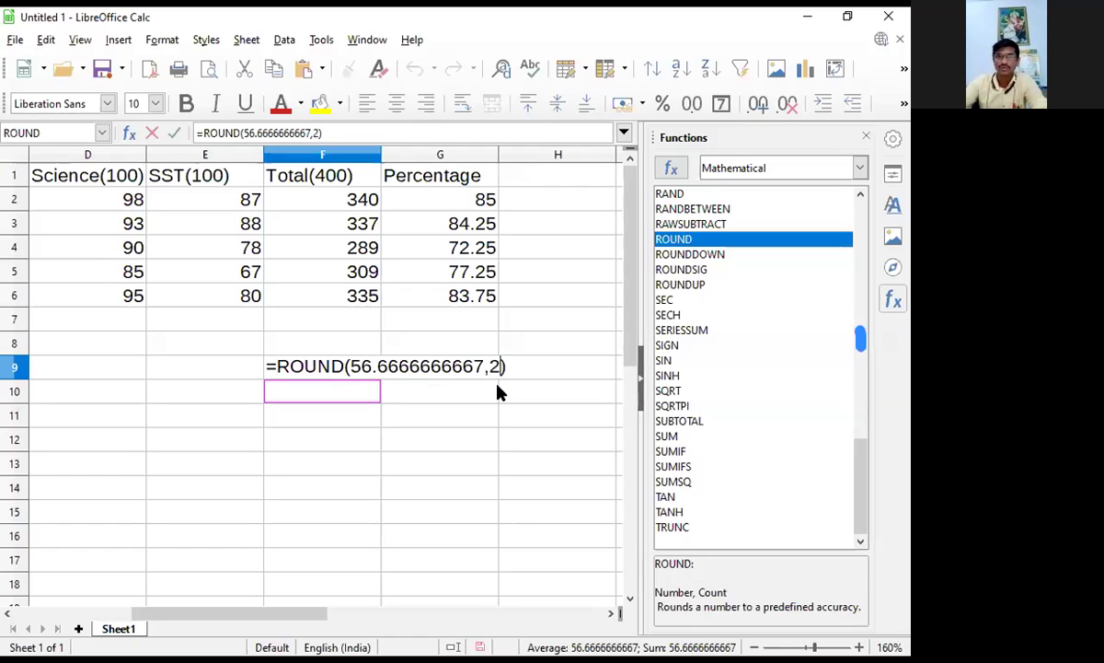
key("Return")
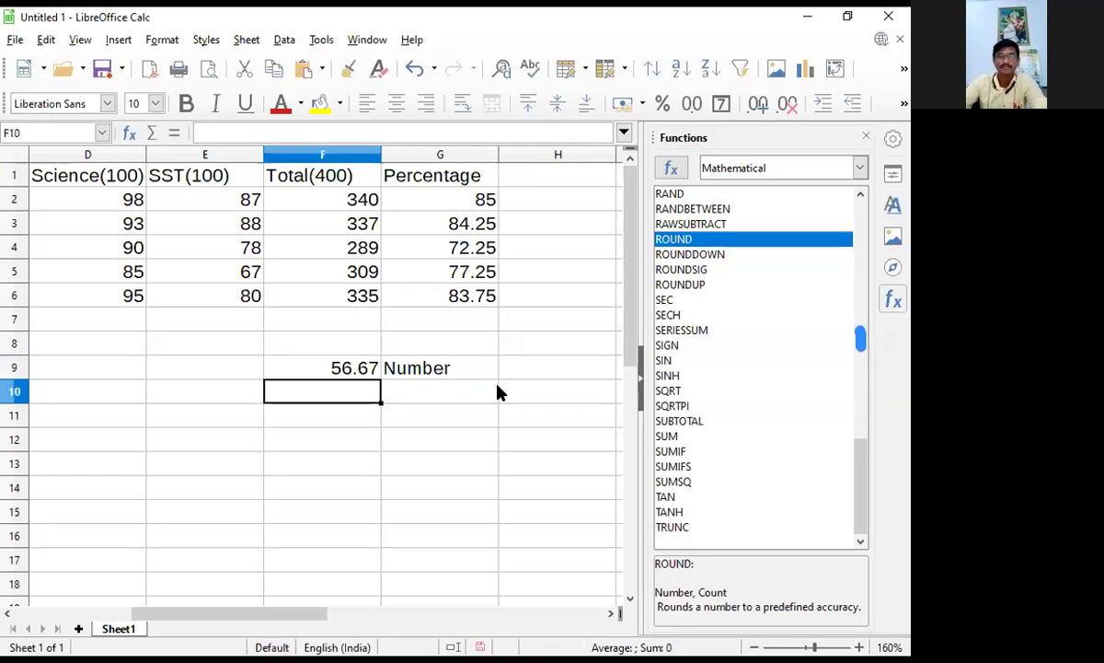
Delete the stray text "Number" from cell G9, keeping the cell's formatting.
left_click(391, 370)
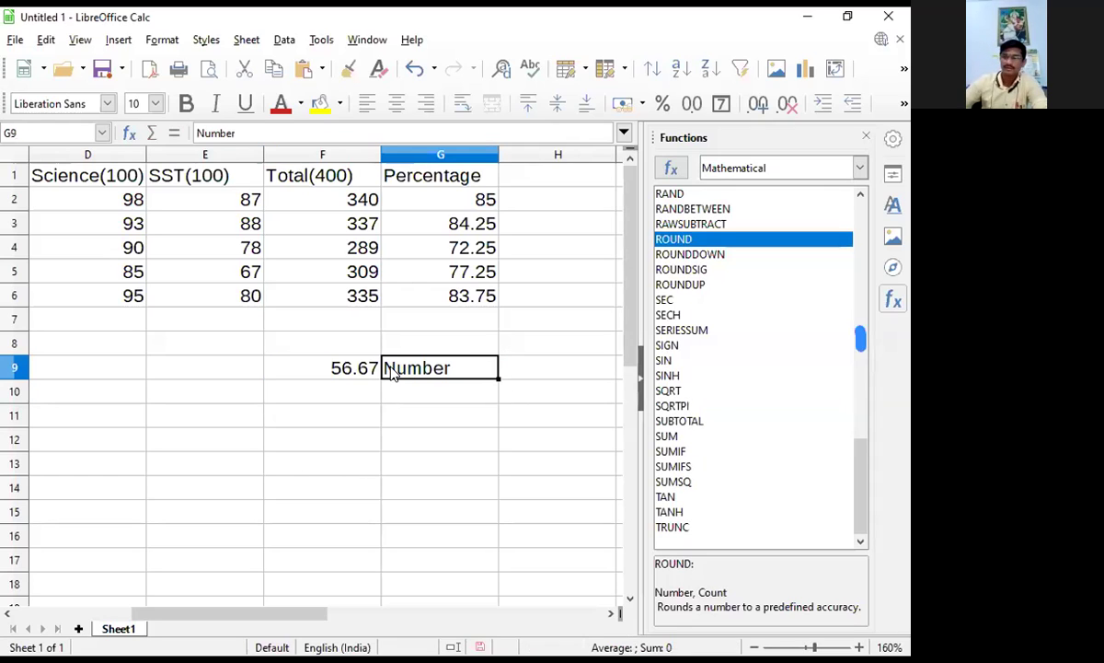
key("BackSpace")
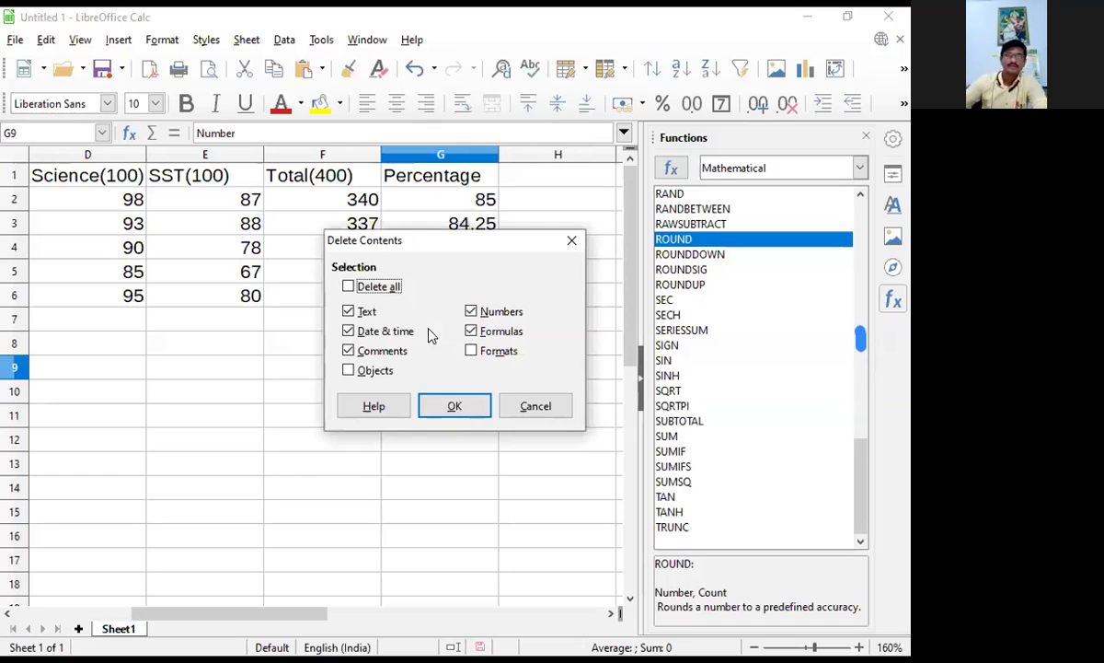
left_click(451, 404)
Change the count argument of the ROUND formula in cell F9 to 3 decimal places.
left_click(359, 373)
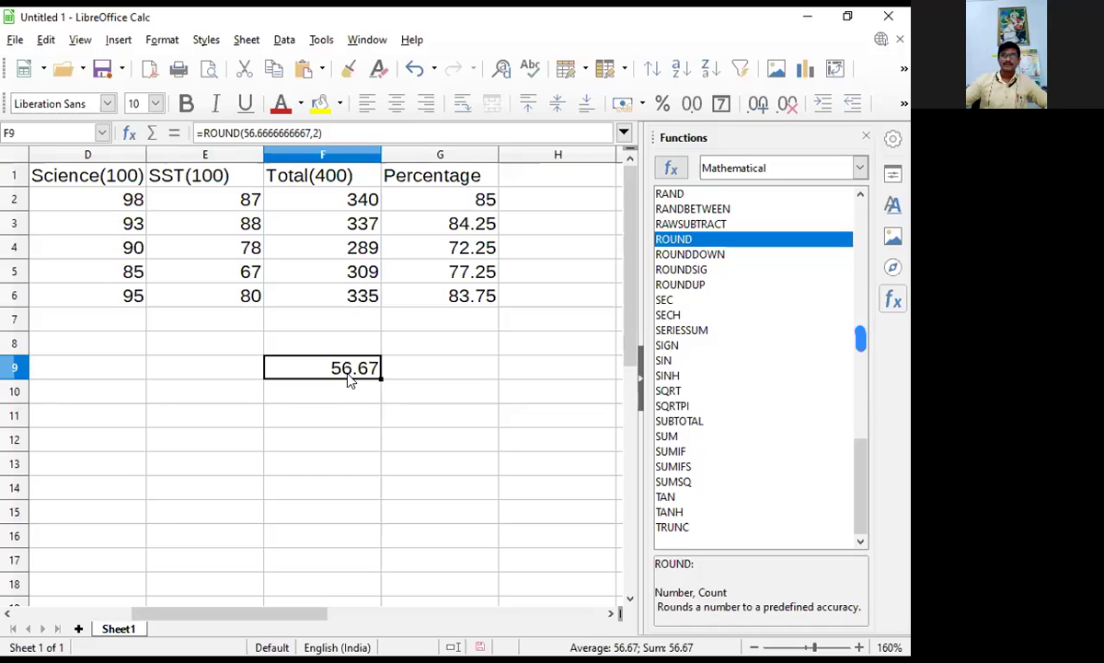
double_click(350, 379)
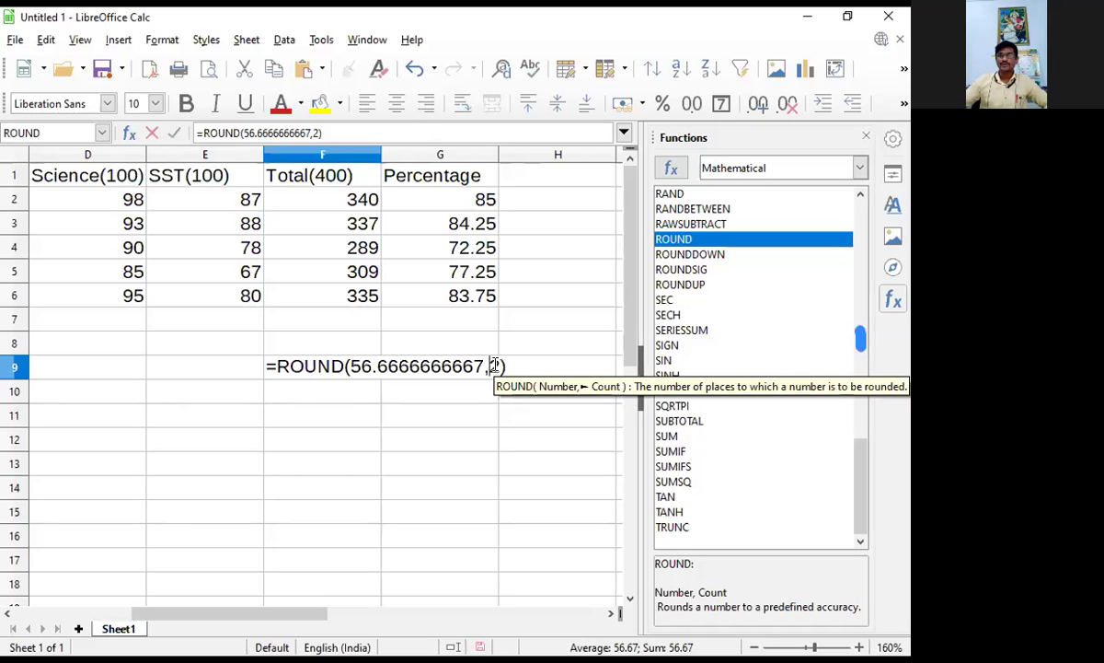
key("BackSpace")
type("3")
key("Return")
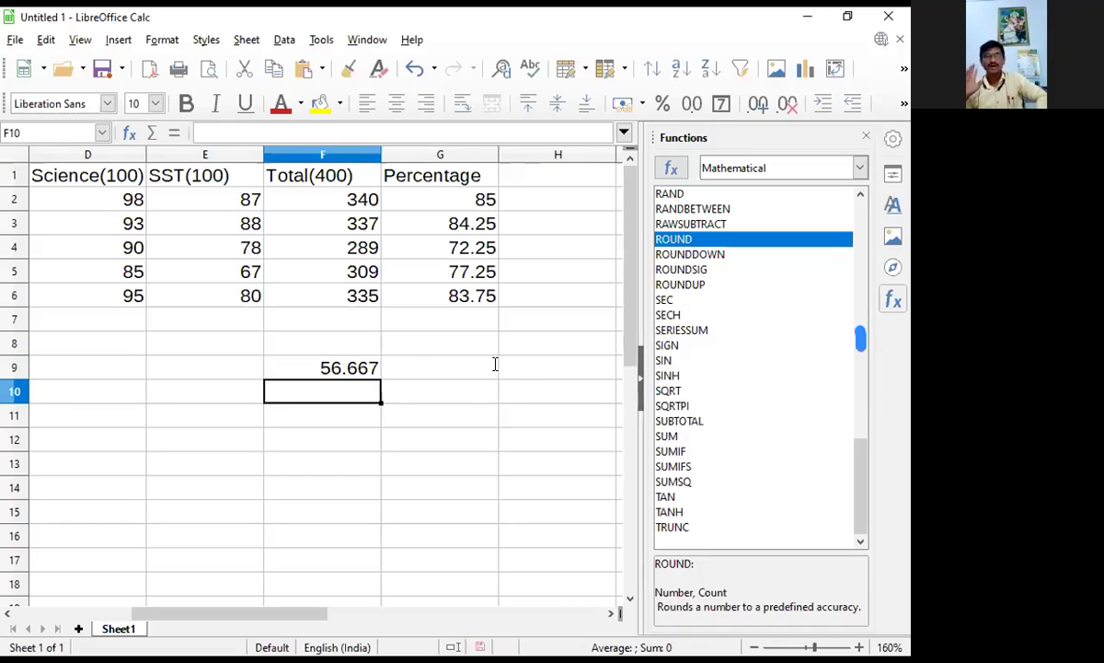
Set the ROUND formula in cell F9 to round its number to 5 decimal places.
double_click(375, 368)
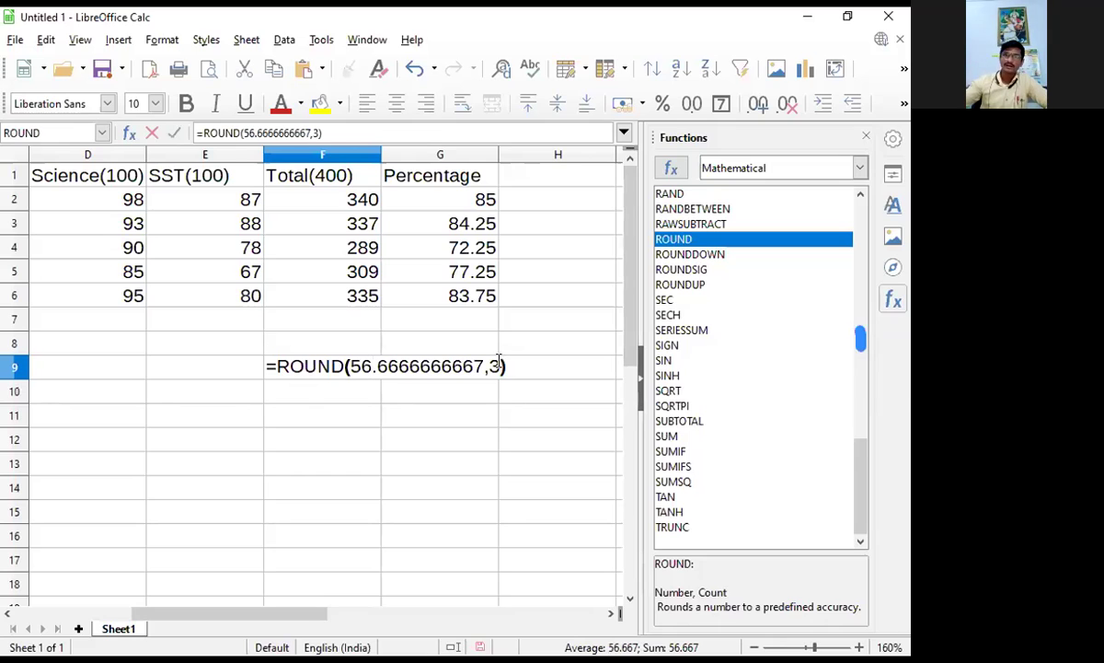
key("Left")
key("BackSpace")
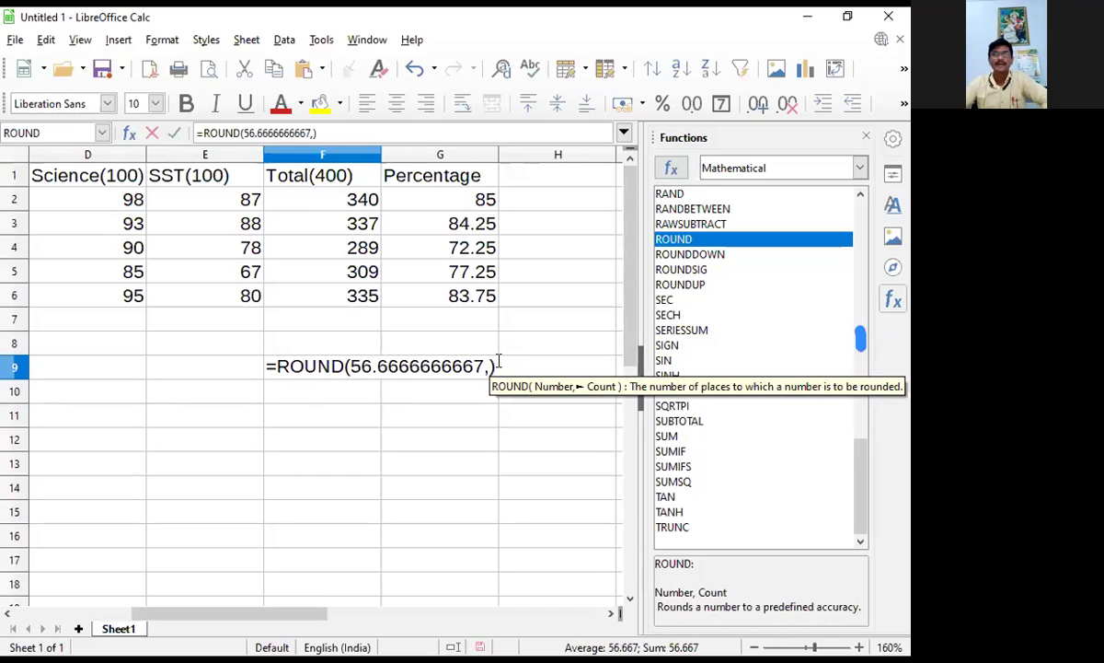
type("5")
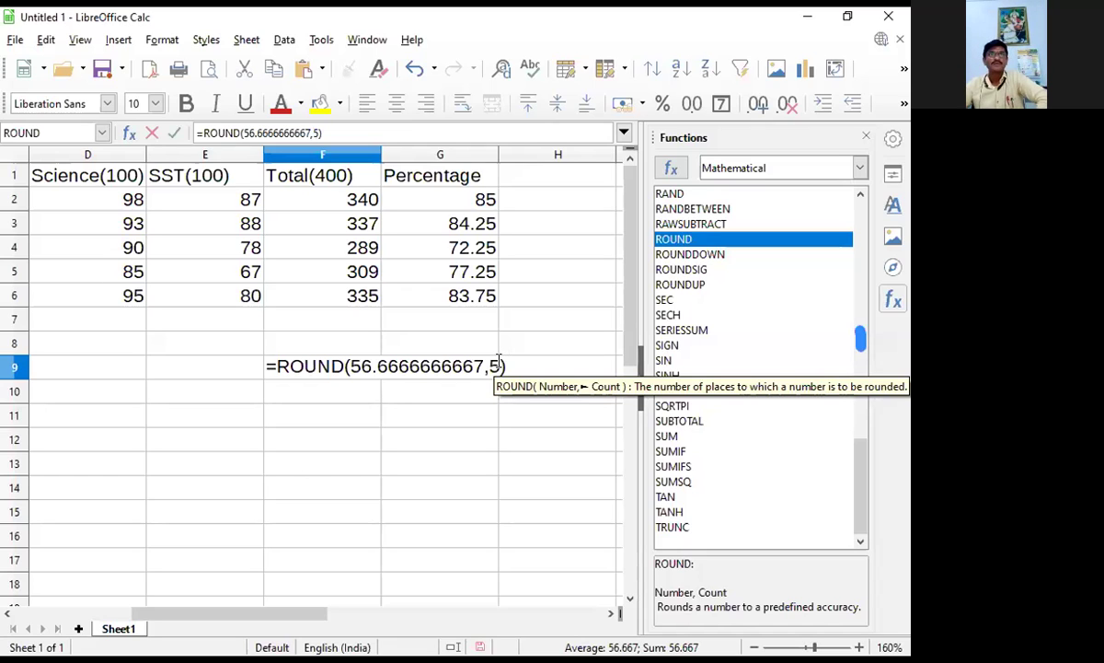
key("Return")
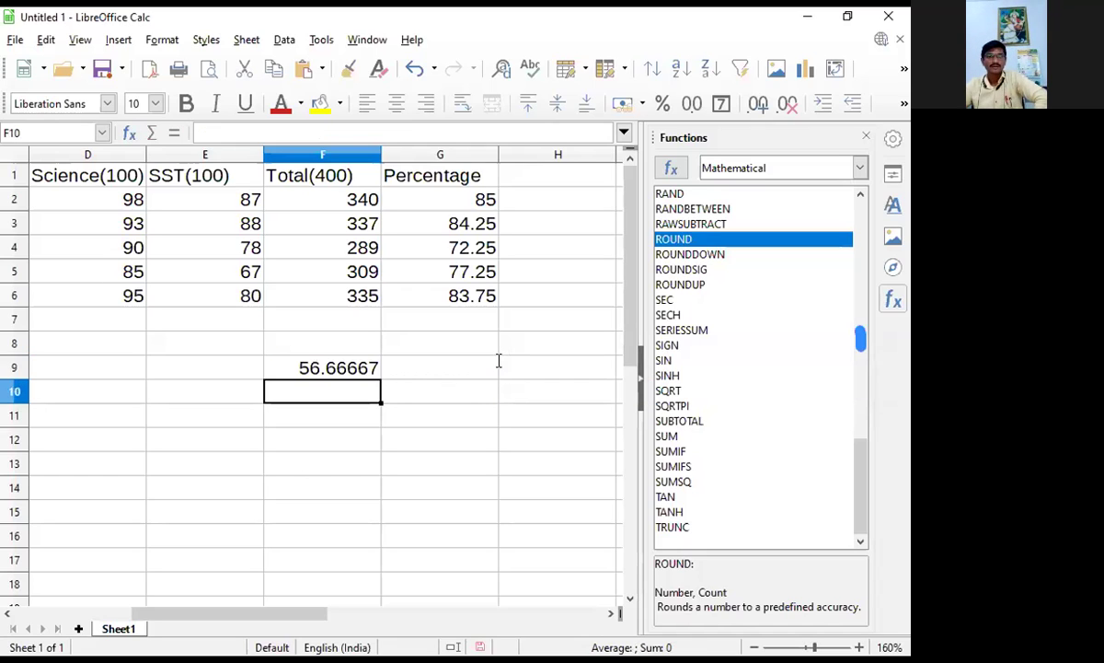